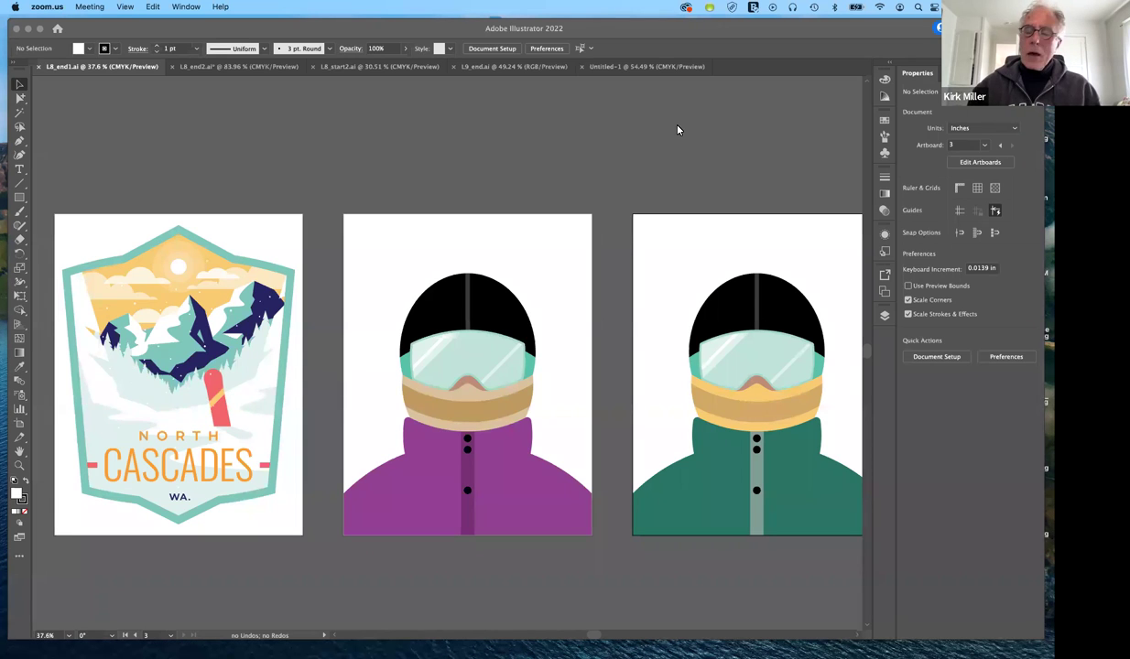
Search the TOYO COLOR FINDER, TRUMATCH, Bright, Cool and Dark swatch libraries for 7562
left_click(656, 138)
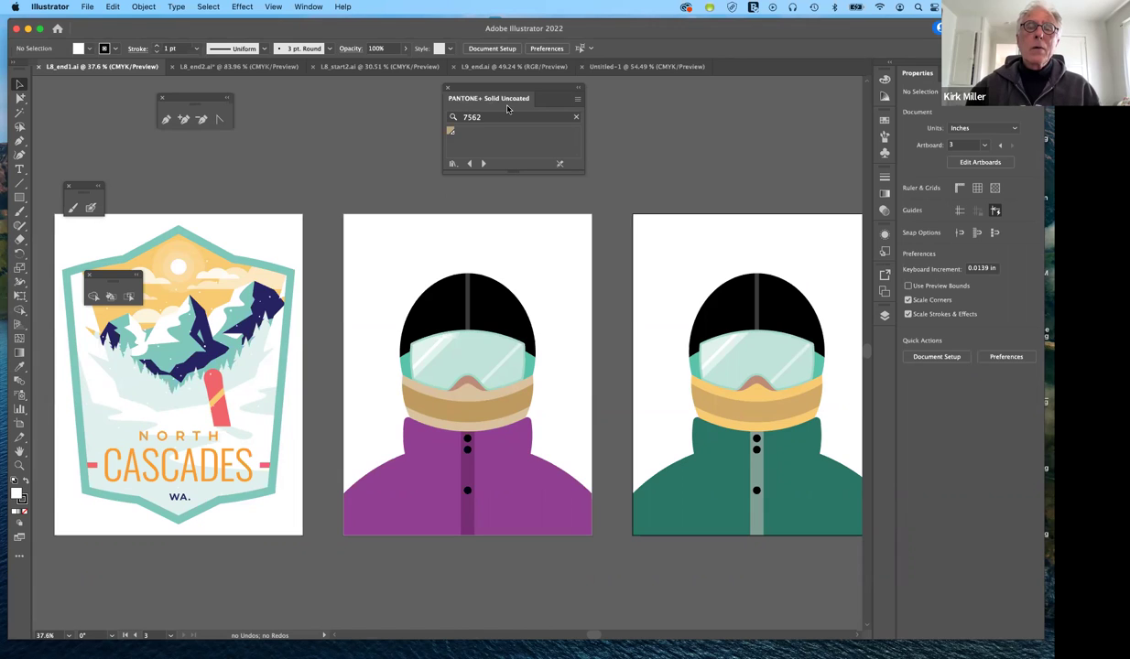
left_click(483, 164)
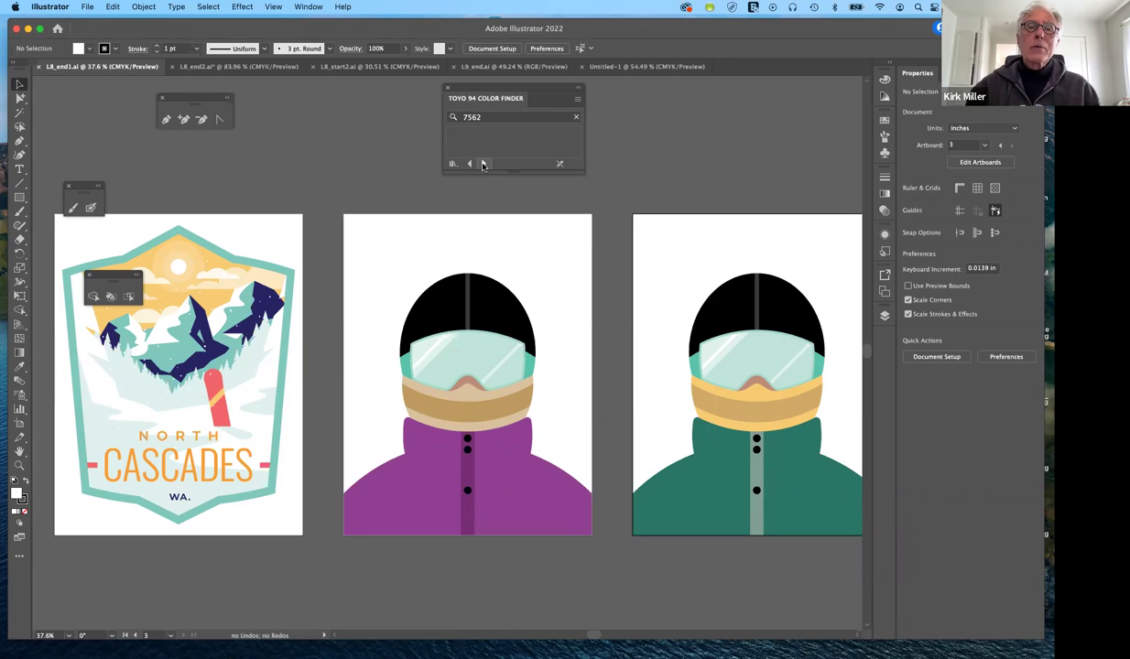
left_click(484, 164)
left_click(485, 164)
left_click(484, 164)
left_click(484, 164)
left_click(485, 164)
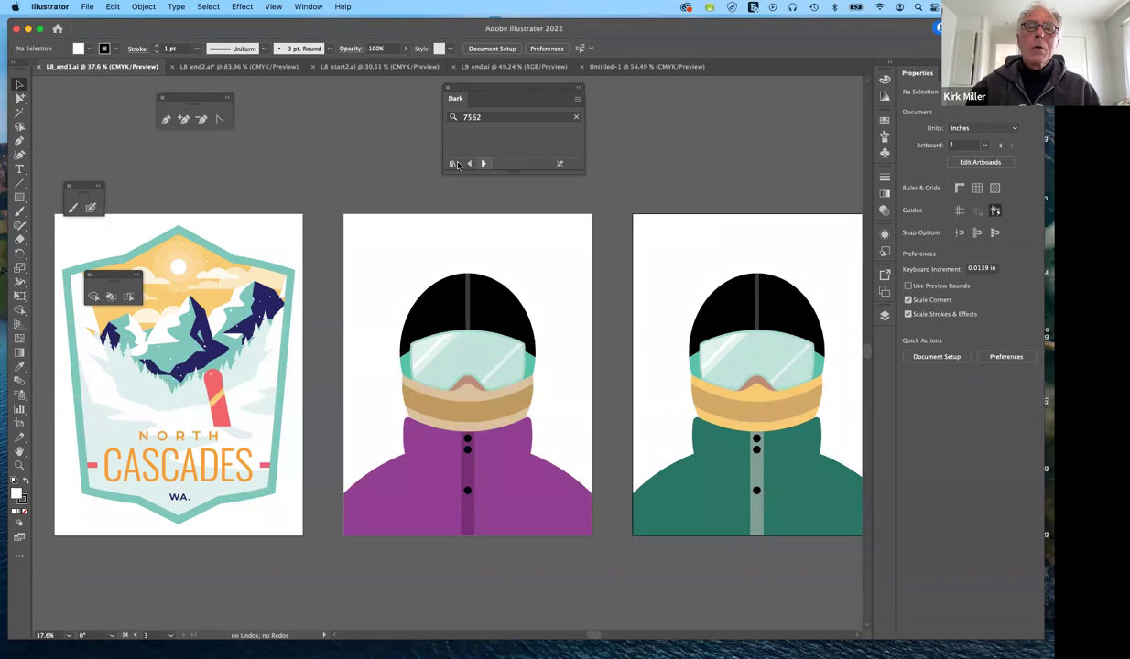
Bring up the Color Books list in the swatch library menu
left_click(452, 165)
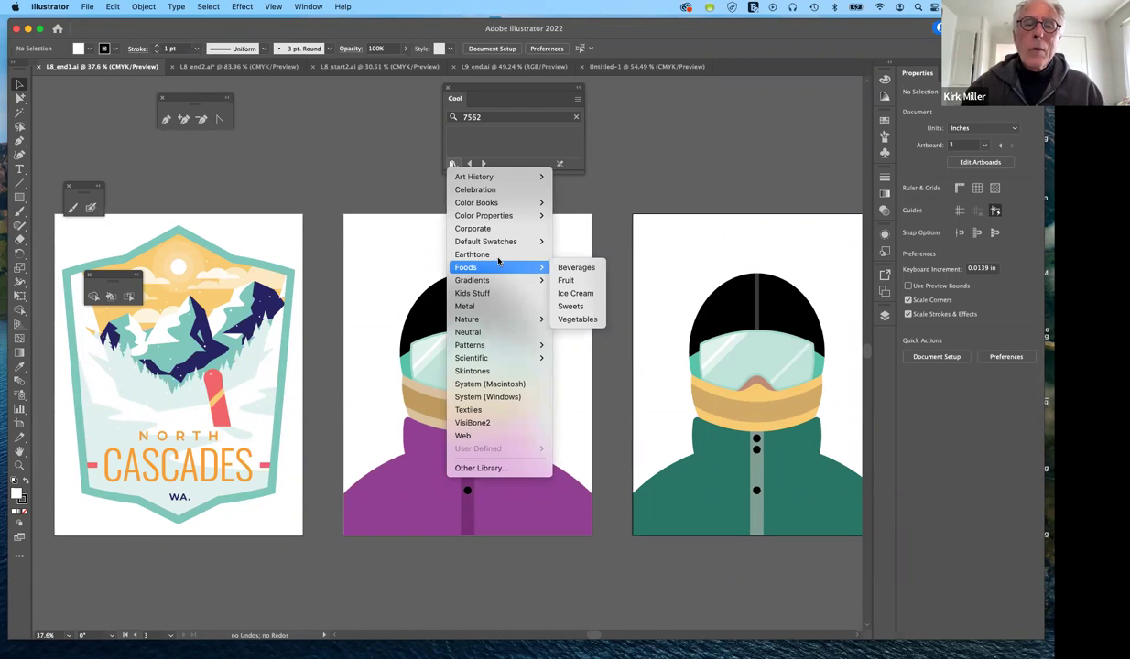
mouse_move(500, 262)
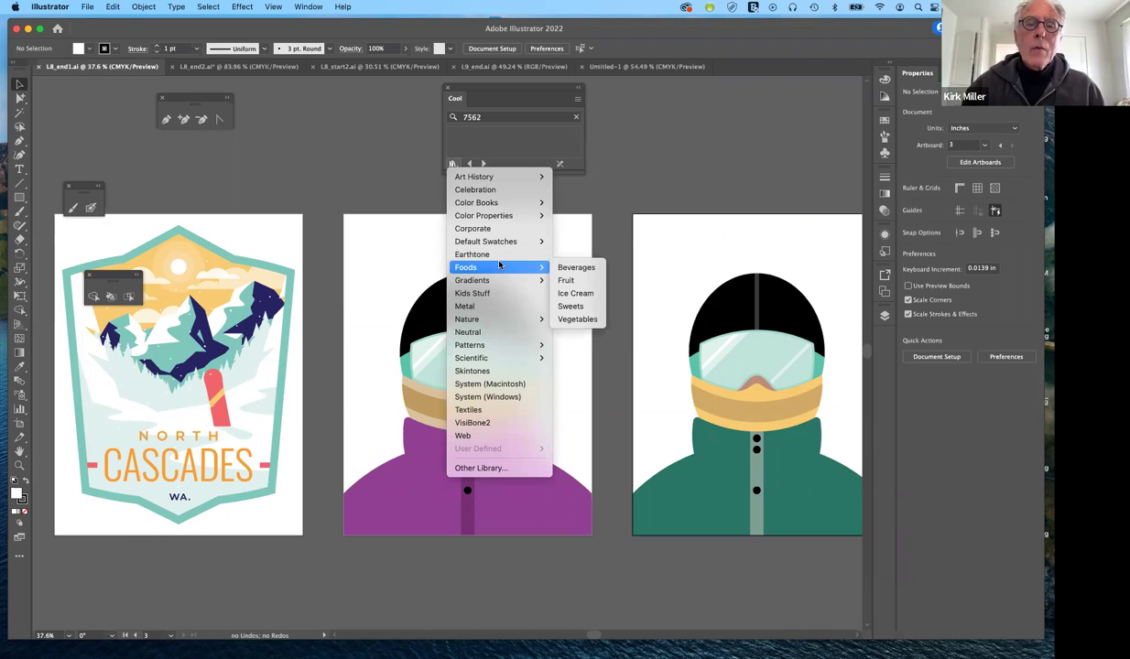
mouse_move(489, 215)
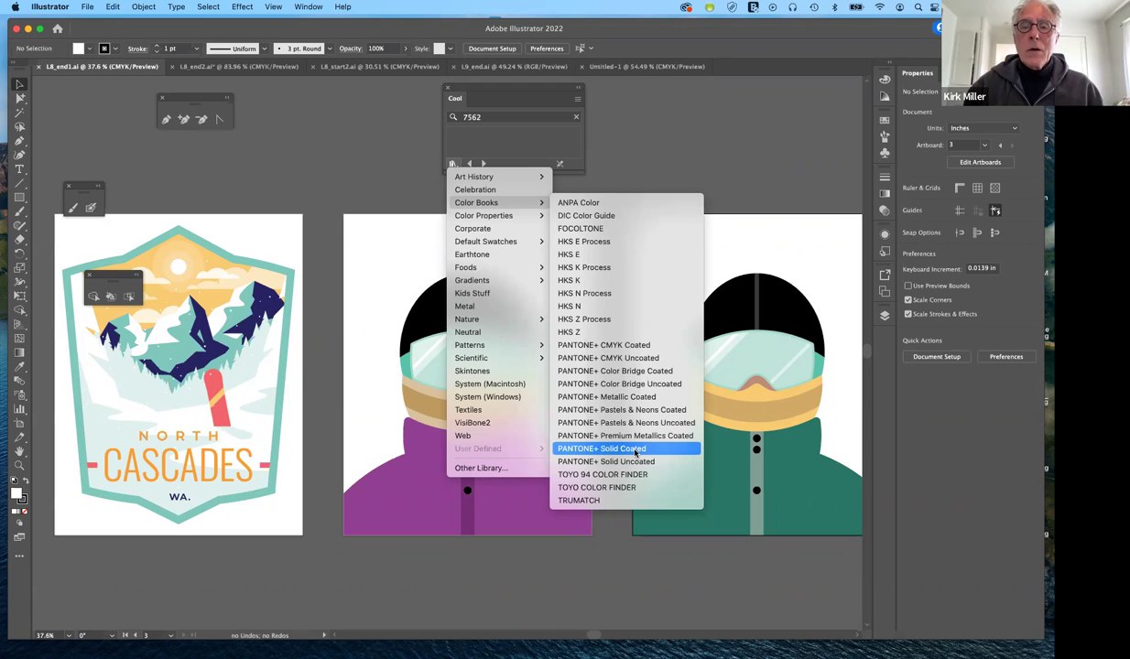
Check the PANTONE+ CMYK, Color Bridge, Metallic and Pastels books, then load PANTONE+ Solid Coated
left_click(642, 346)
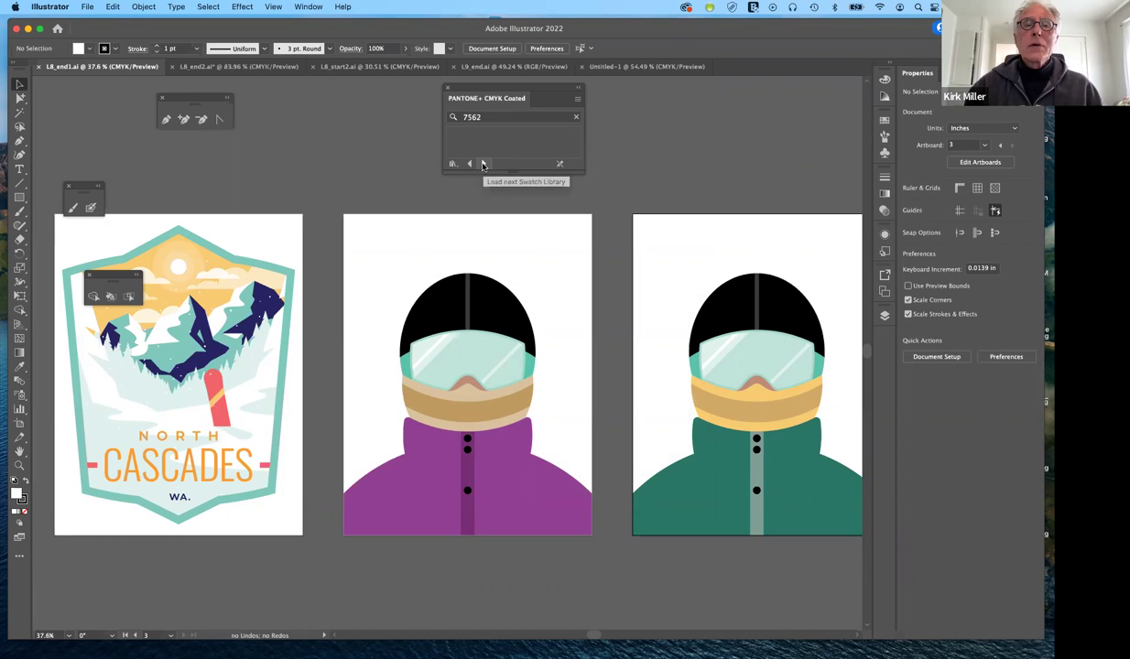
left_click(483, 164)
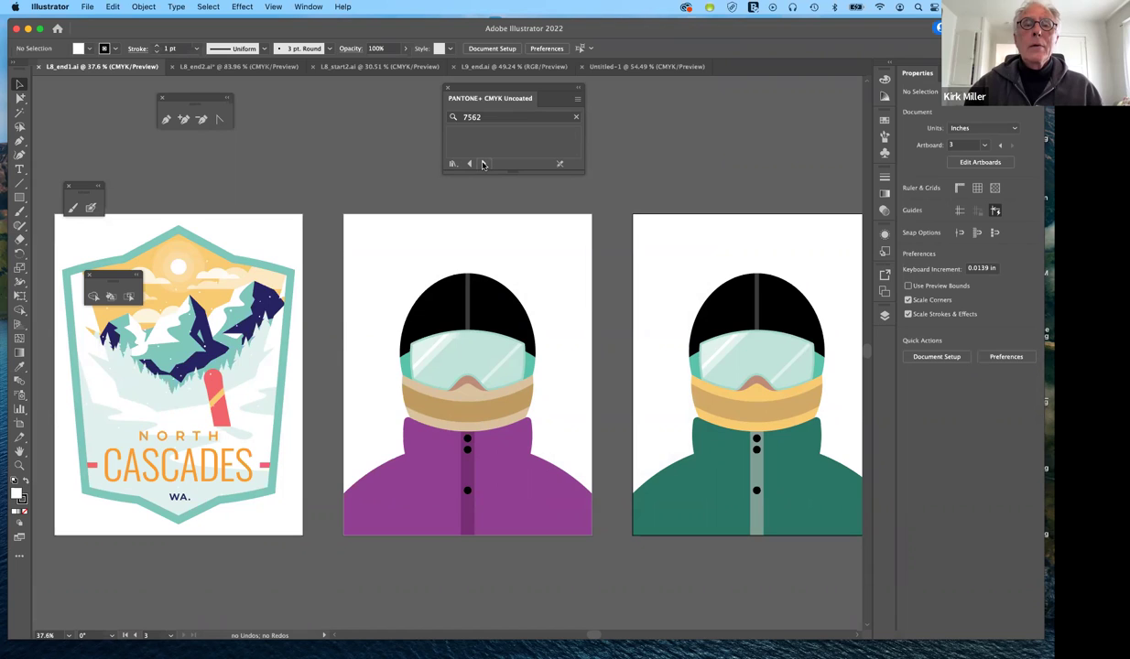
left_click(484, 164)
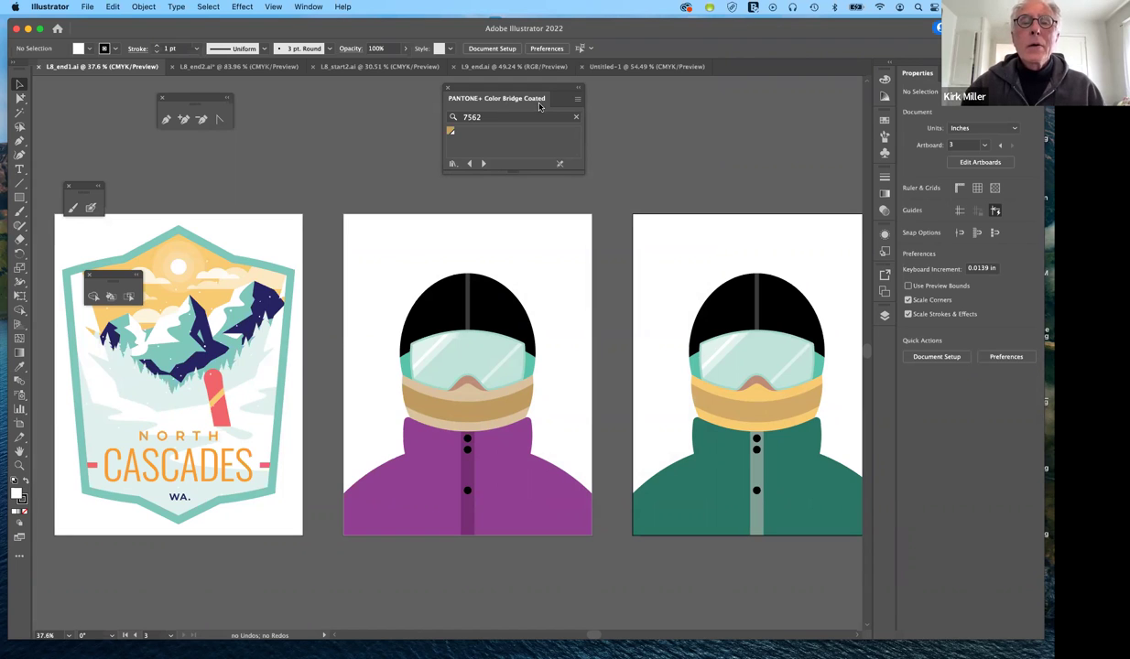
left_click(483, 164)
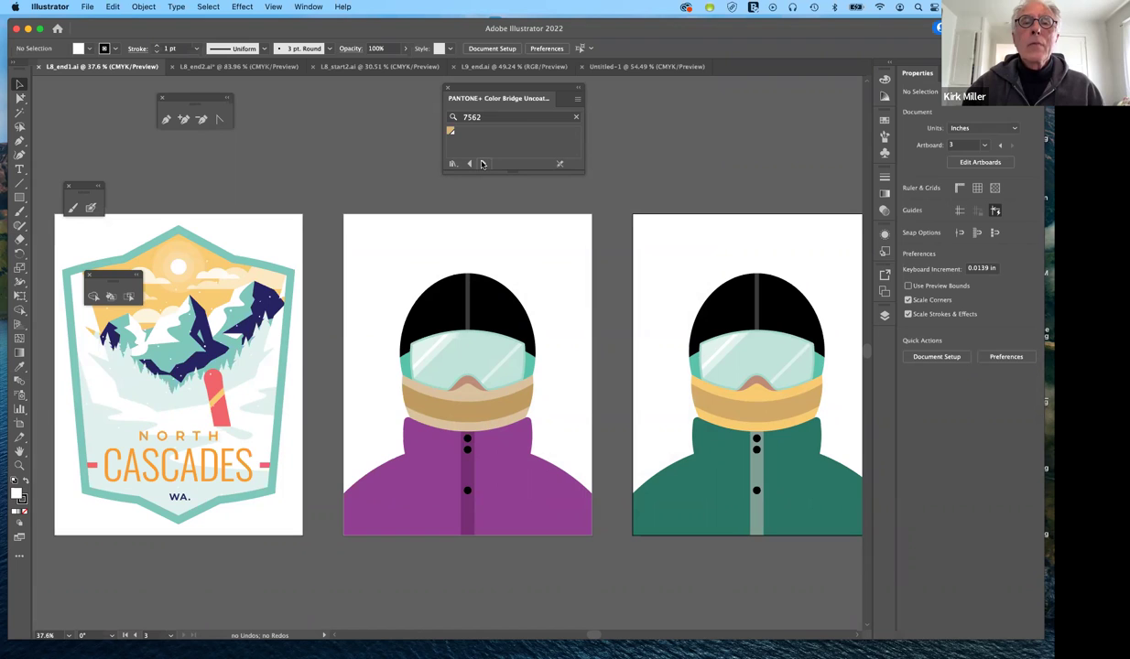
left_click(483, 164)
left_click(483, 164)
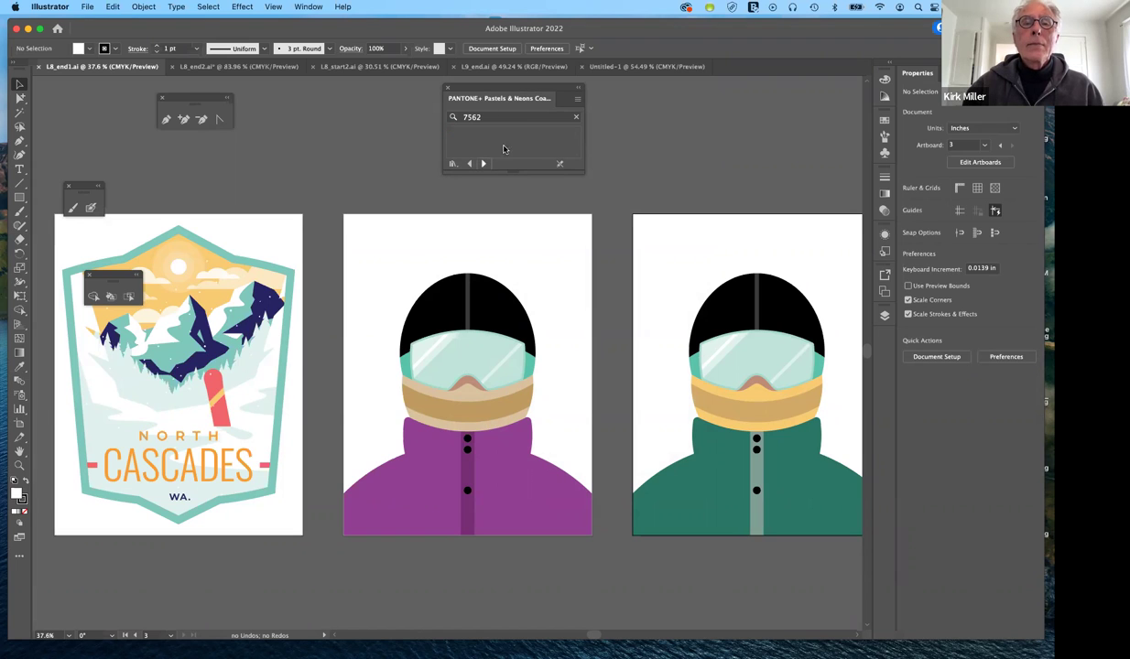
left_click(451, 163)
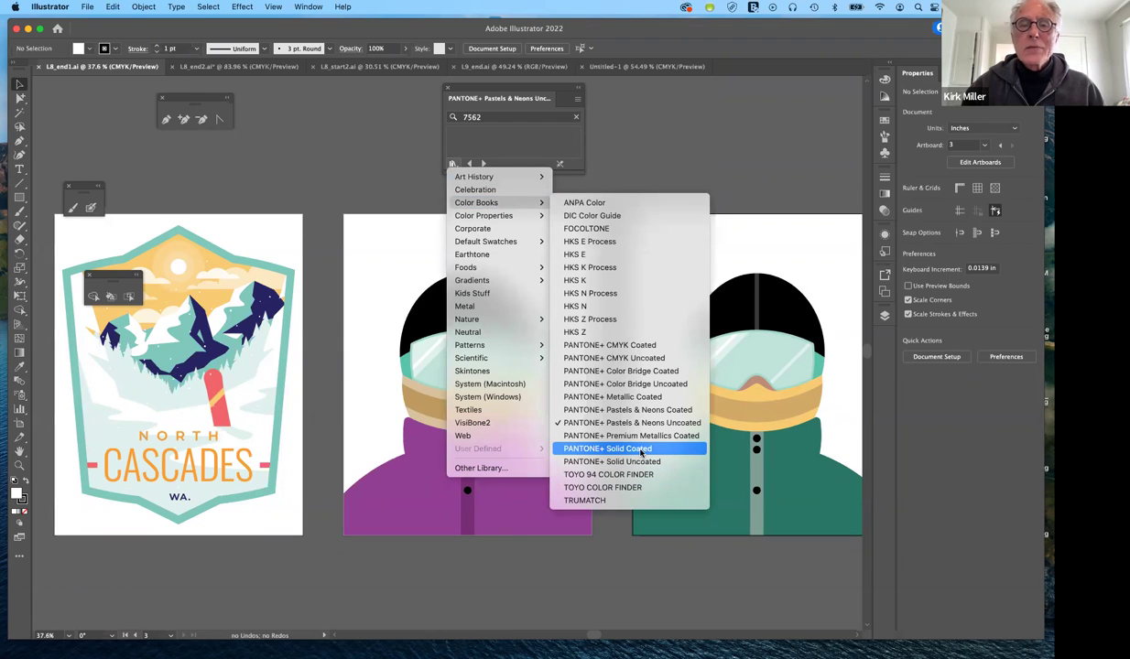
left_click(641, 449)
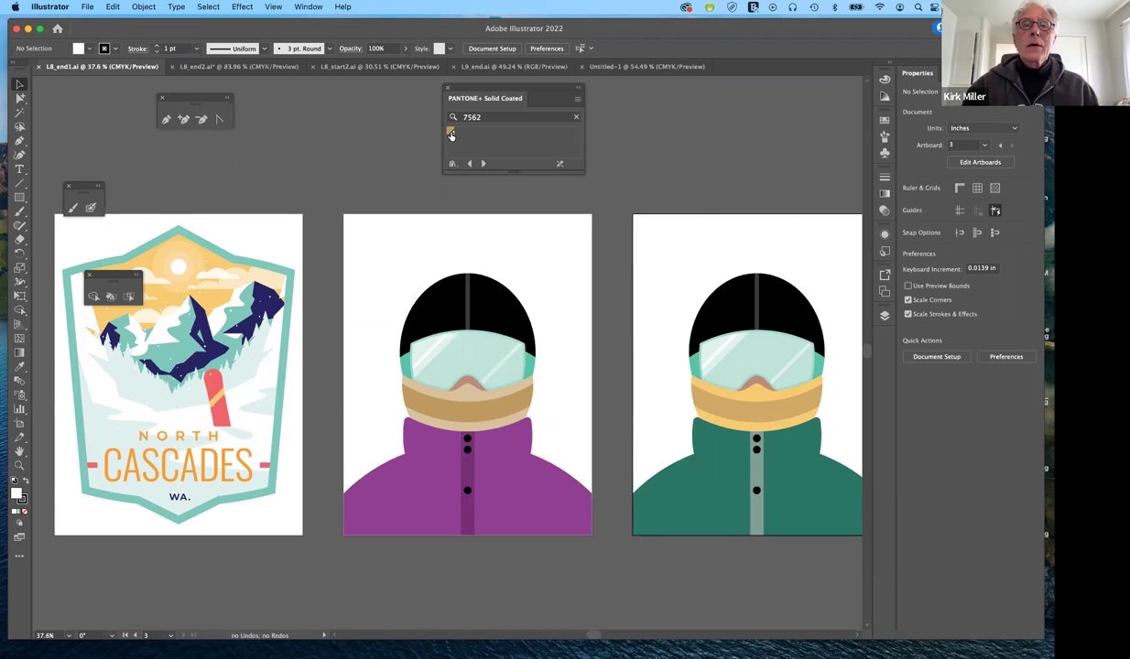
Apply the PANTONE 7562 C swatch as the fill and show the Swatches and Color panels
left_click(450, 132)
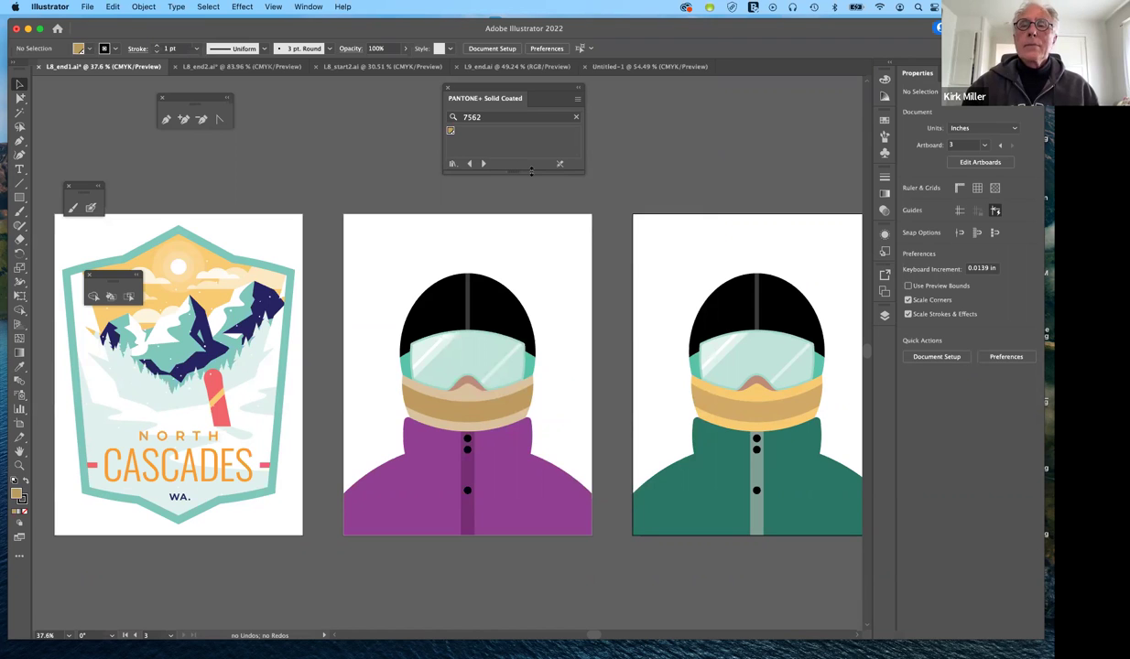
left_click(884, 122)
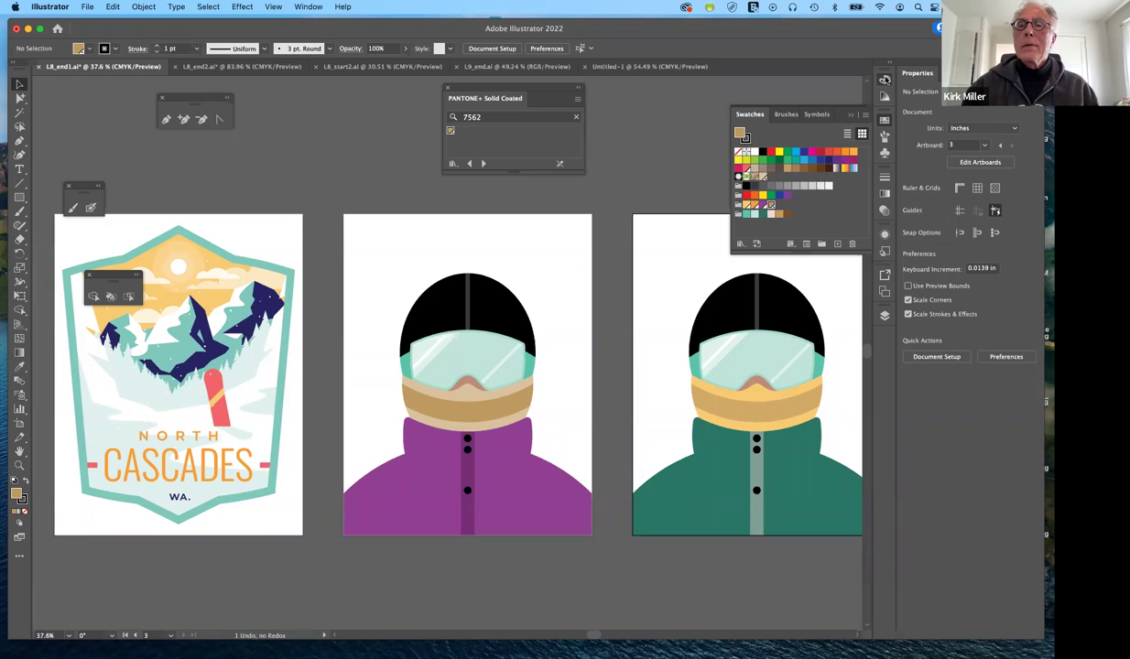
key("F6")
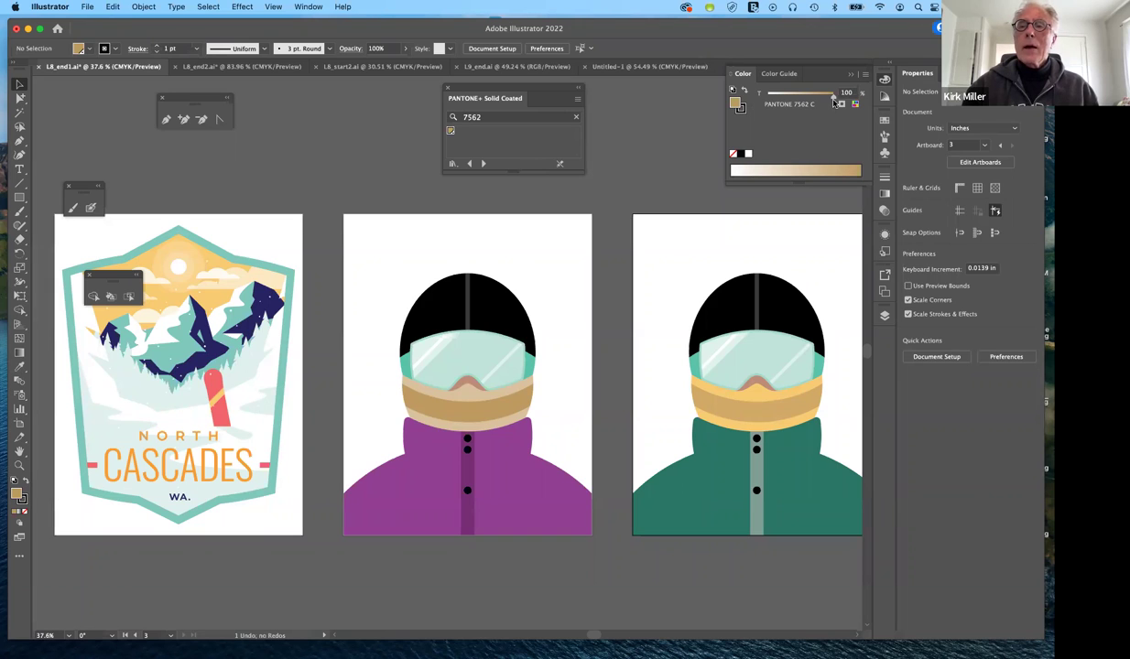
Set the fill colour's tint to 59%
left_click_drag(829, 97, 780, 98)
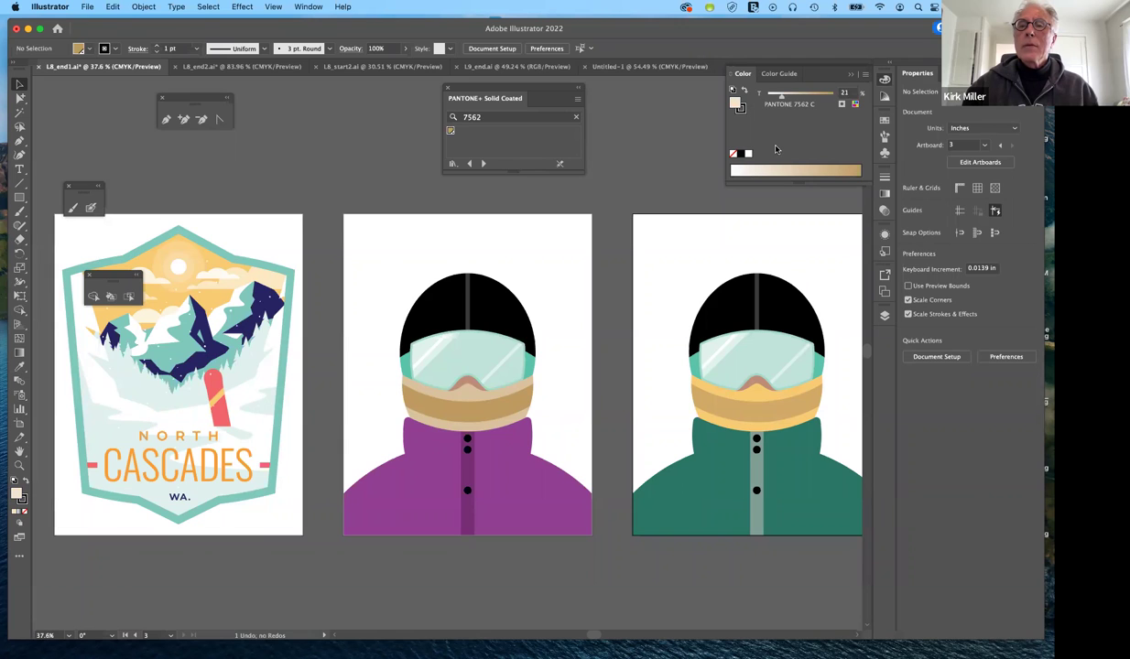
left_click(807, 97)
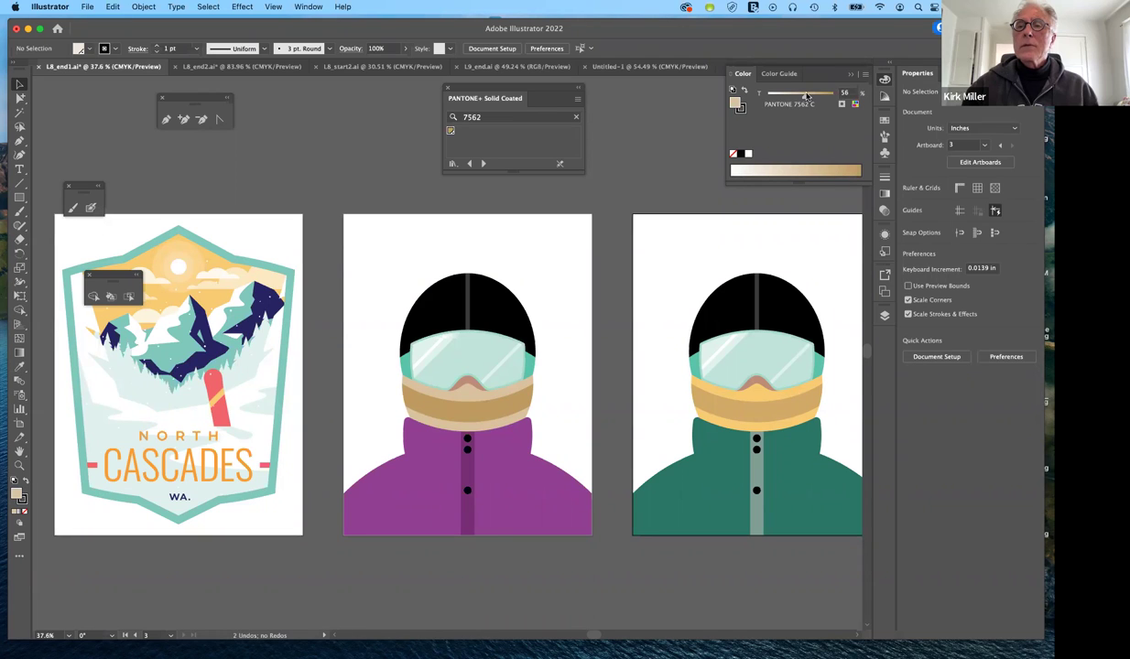
left_click_drag(805, 96, 809, 96)
left_click(885, 78)
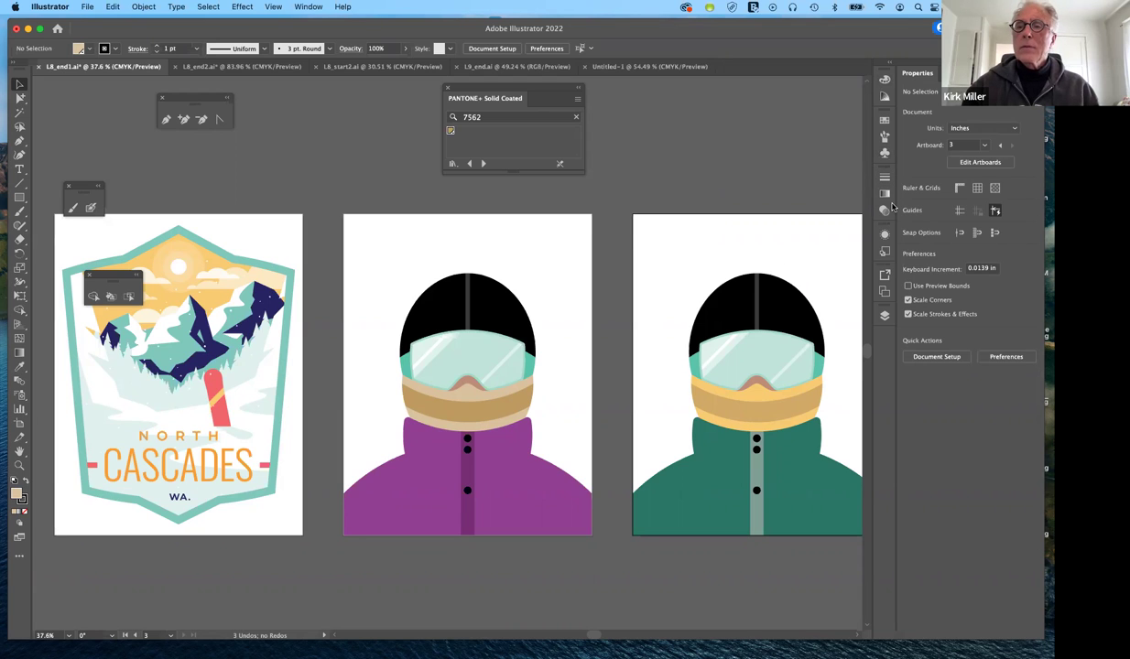
Save the tinted fill as a new swatch in the Swatches panel
left_click(885, 121)
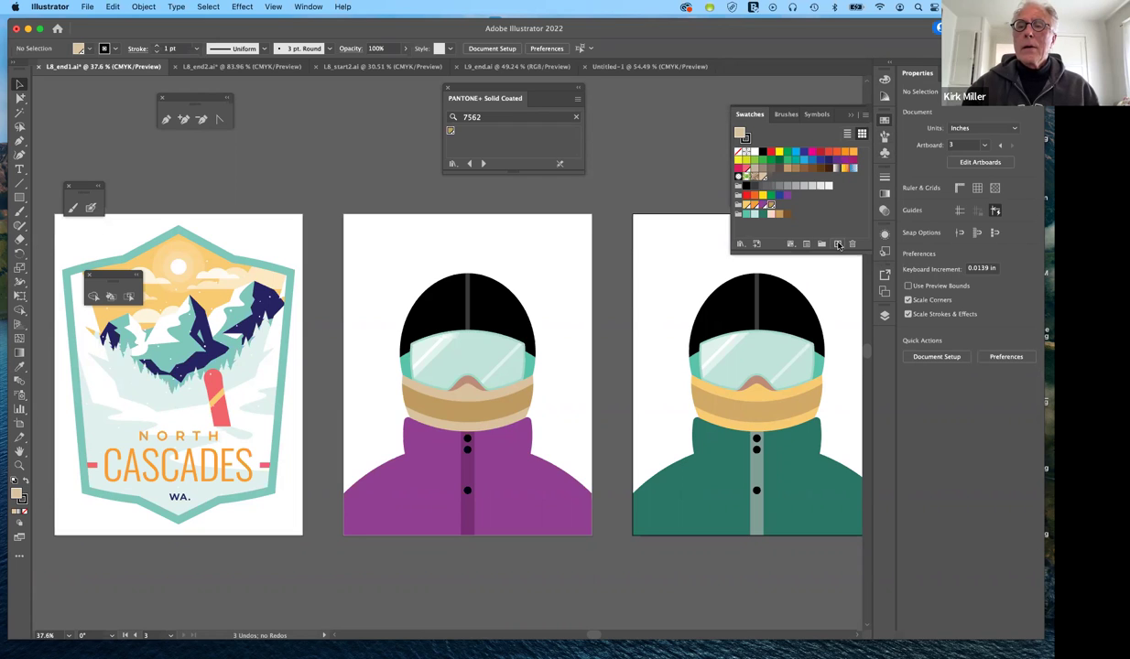
left_click(838, 244)
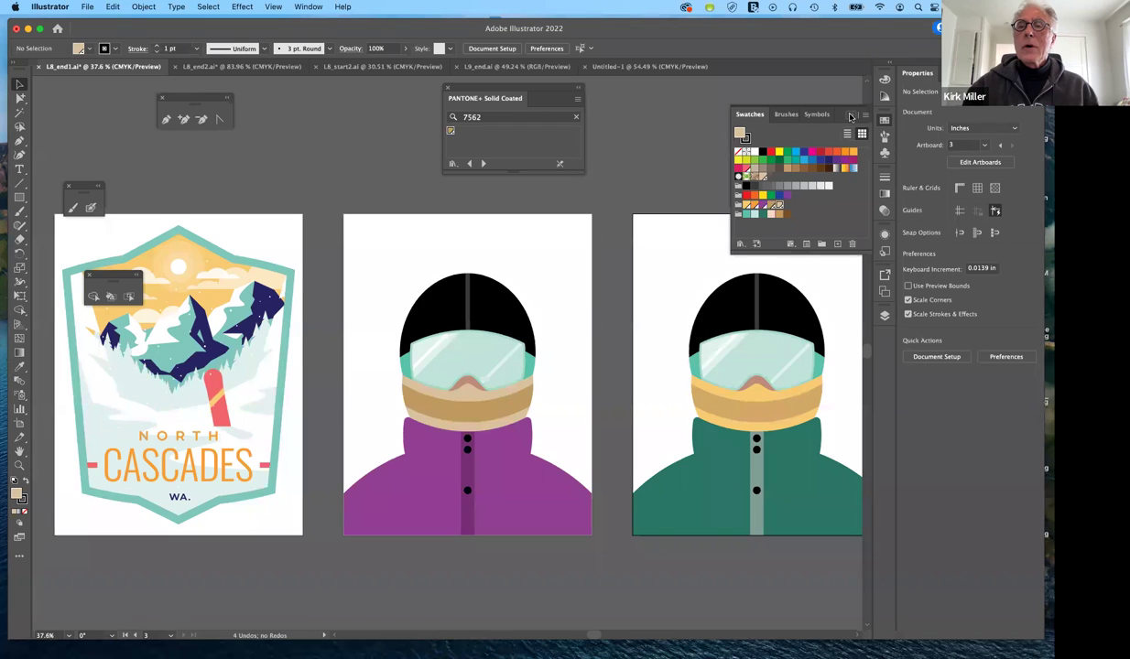
left_click(740, 290)
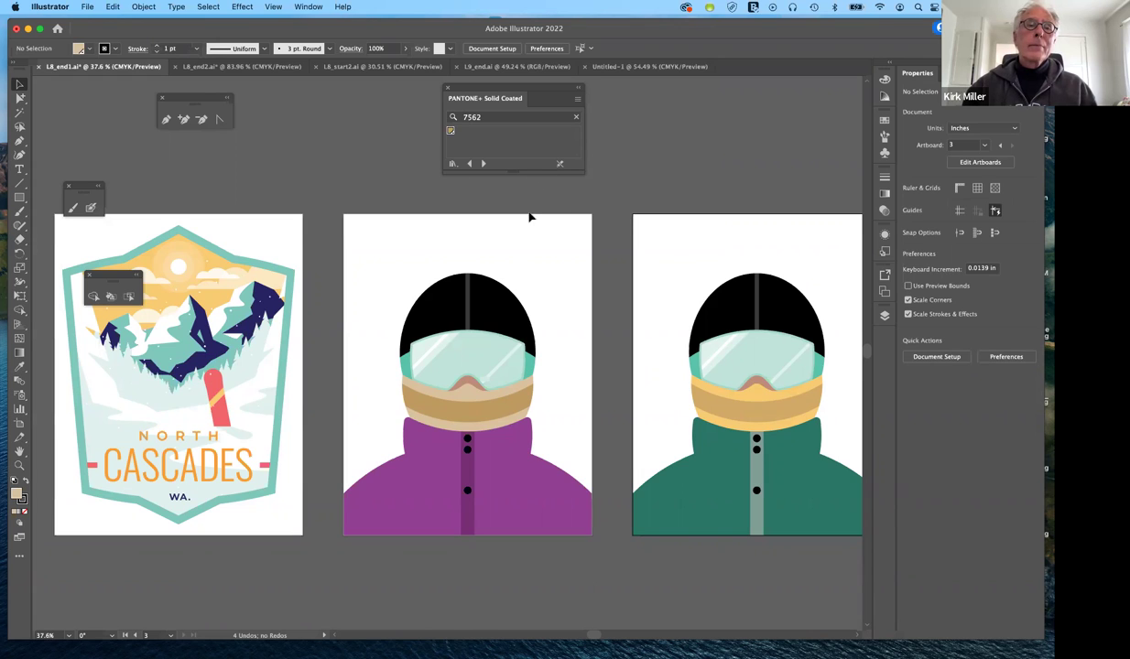
Switch to L8_start2.ai, scroll to the snowboards, and drag the PANTONE+ Solid Coated panel aside
left_click(380, 66)
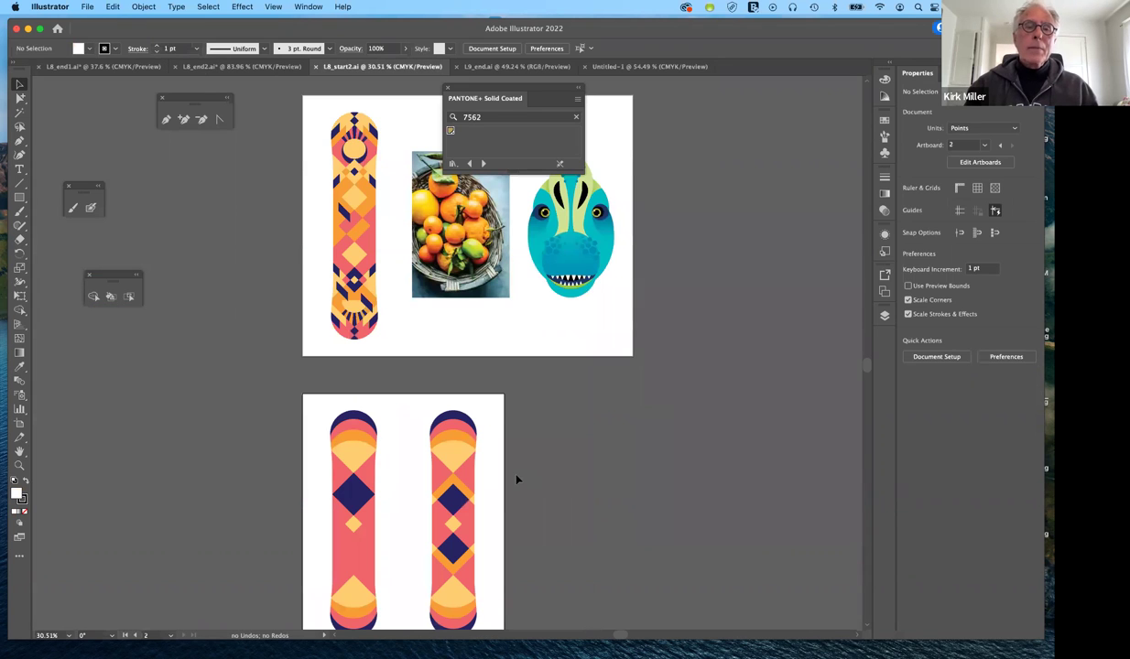
scroll(515, 477, "down", 2)
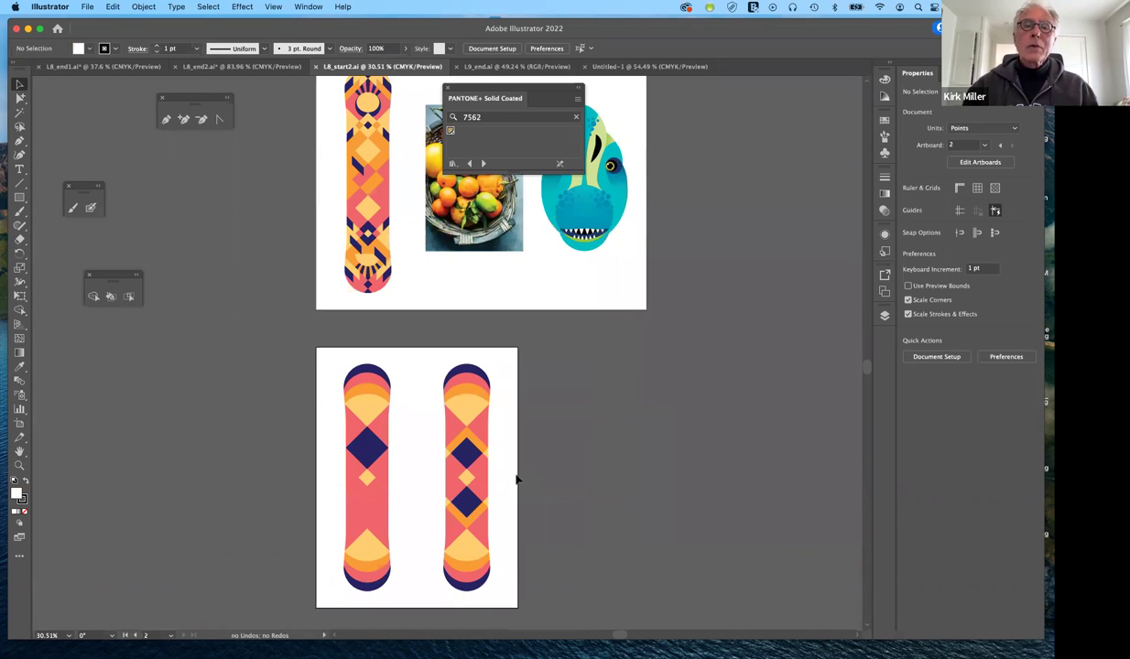
scroll(681, 428, "down", 3)
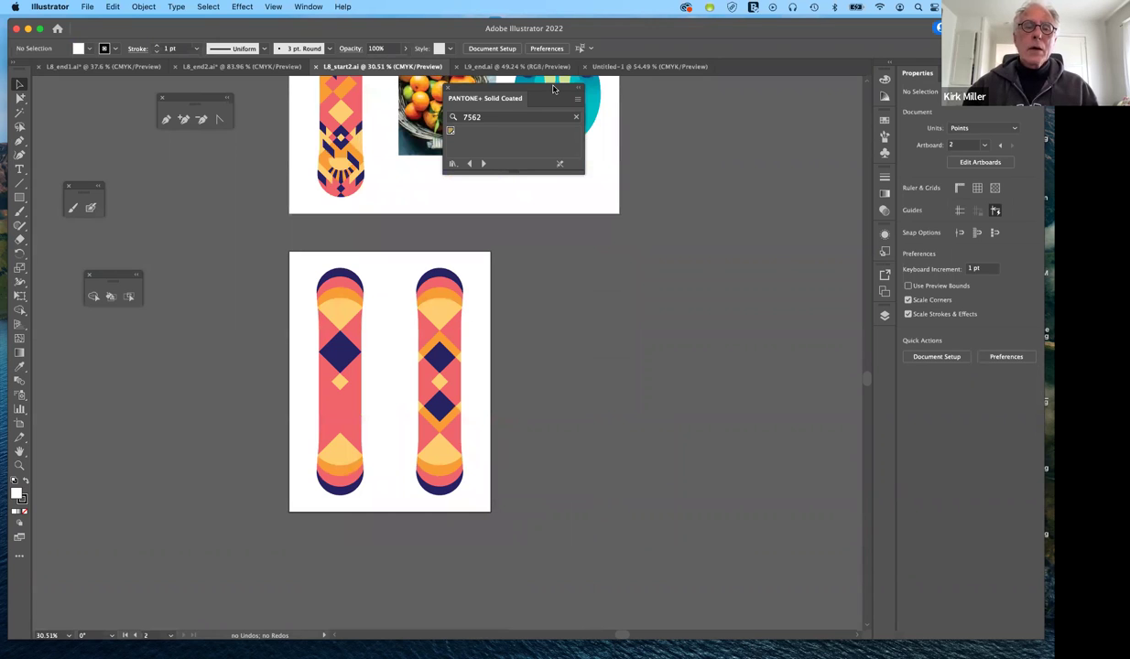
left_click_drag(553, 89, 774, 236)
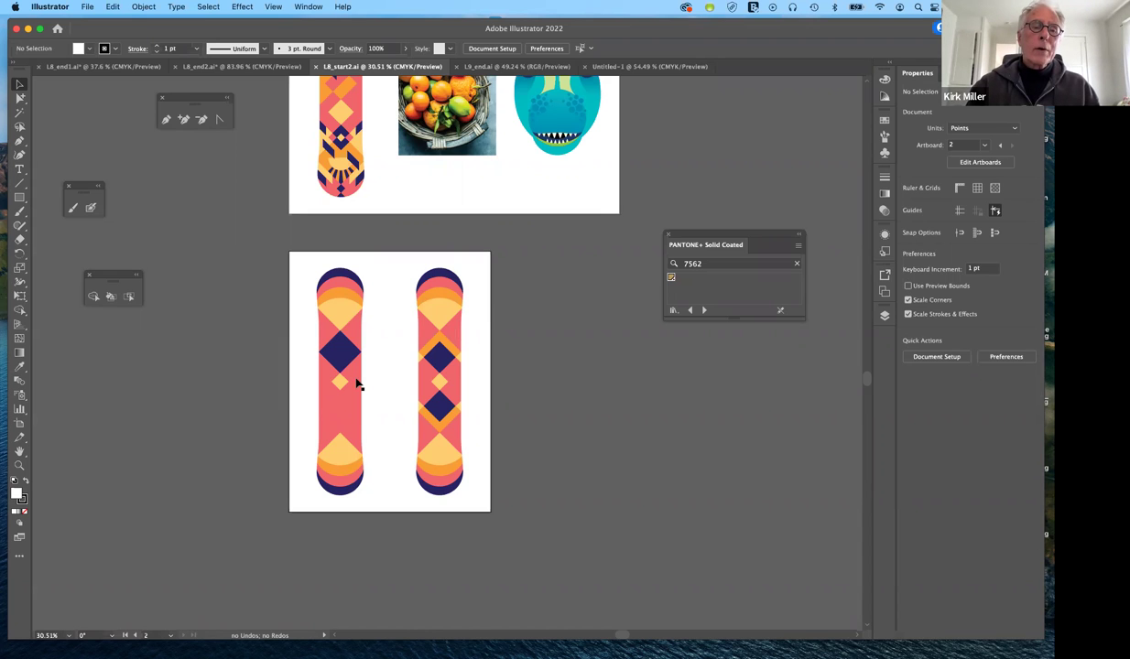
Select the left snowboard's large navy diamond and fill it with the light orange swatch
scroll(358, 386, "up", 1)
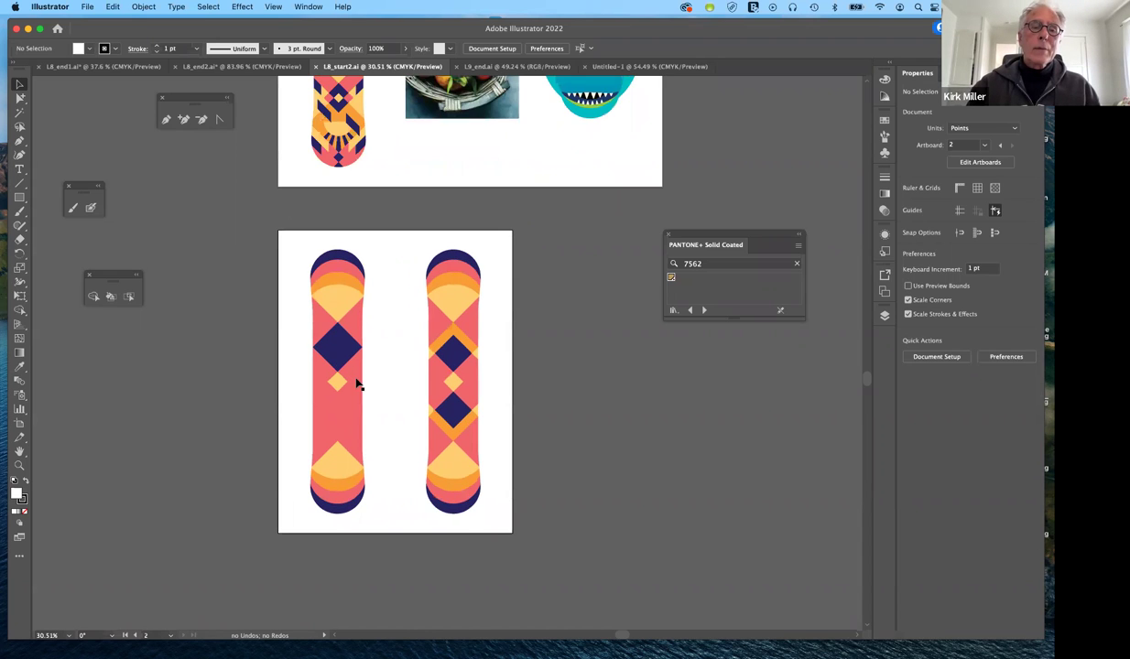
scroll(358, 386, "up", 5)
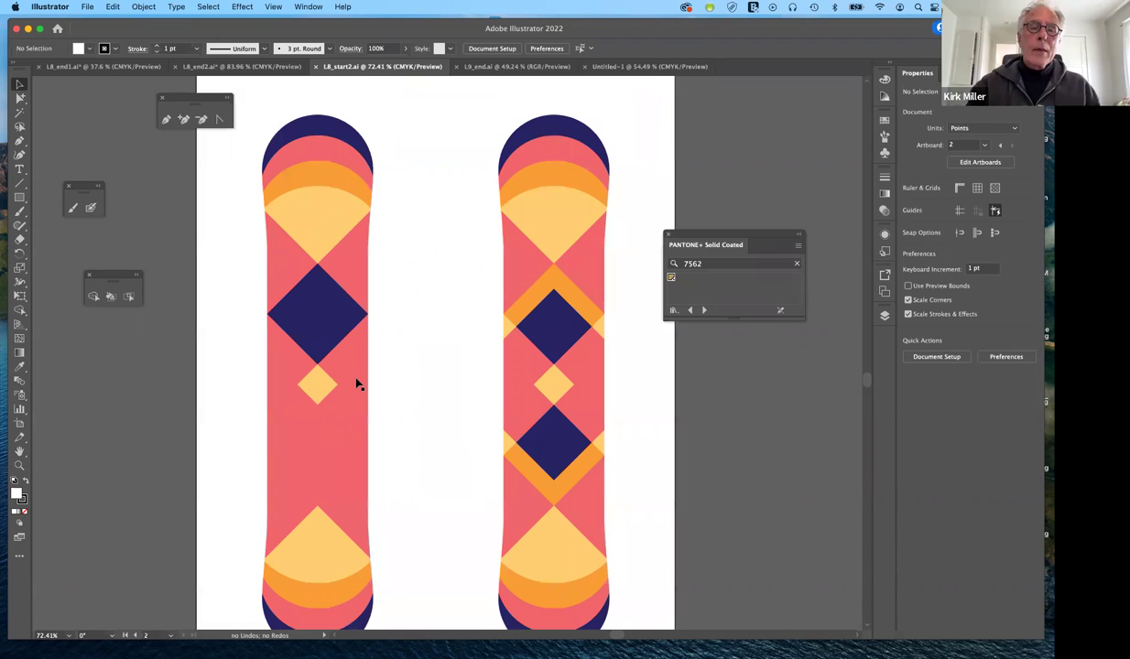
scroll(375, 280, "down", 2)
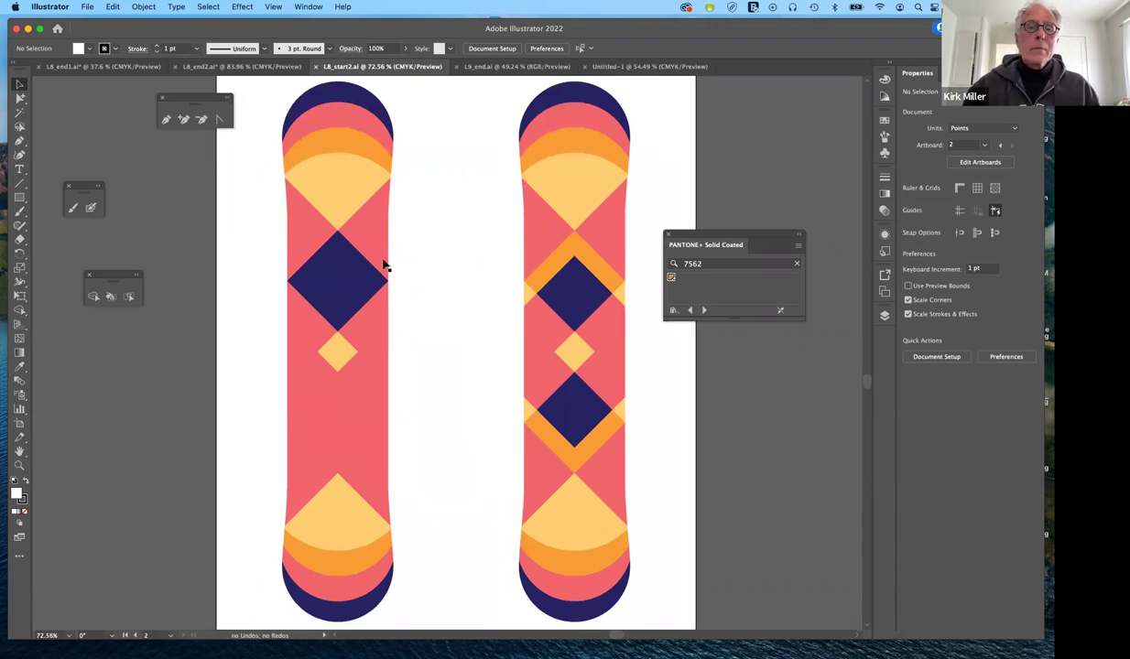
left_click(342, 284)
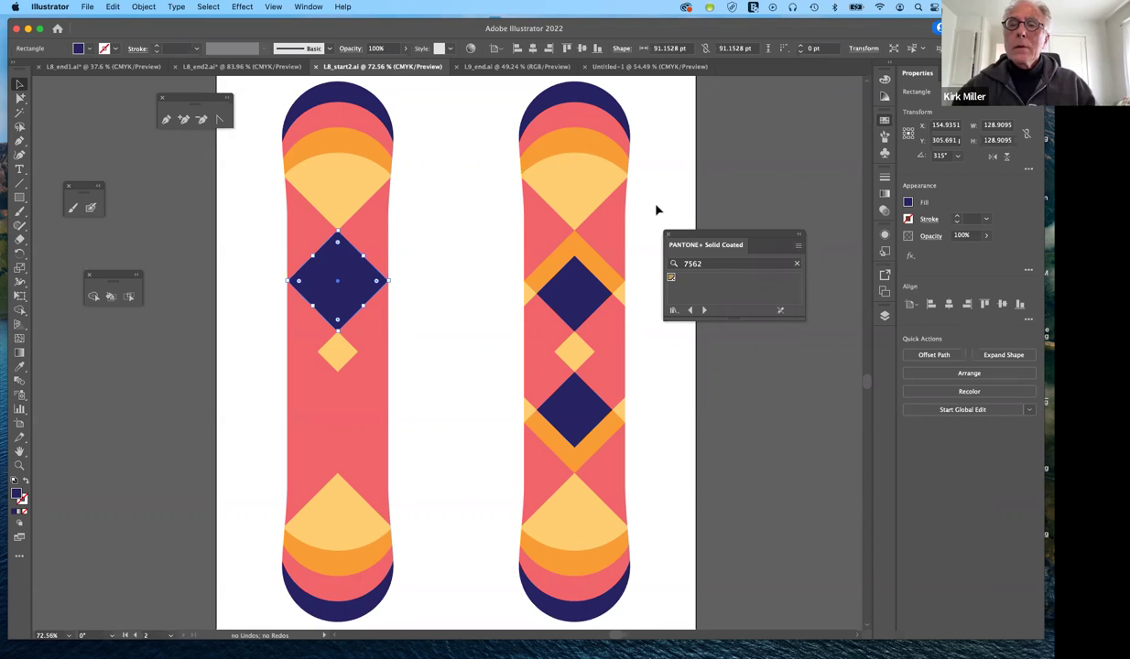
left_click(883, 121)
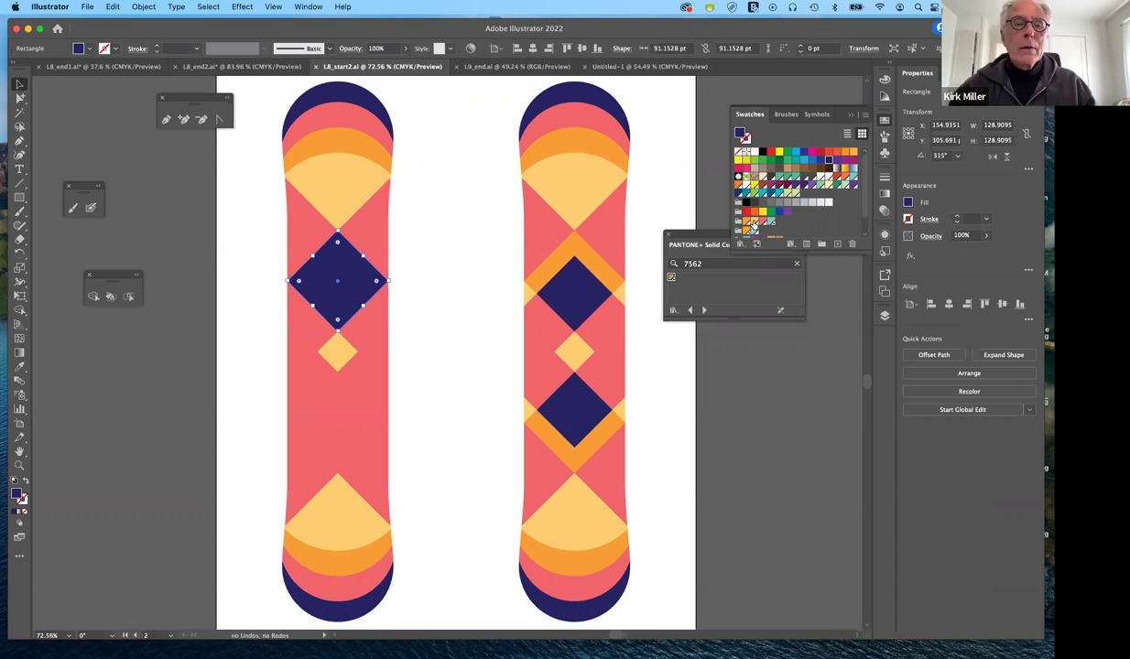
left_click(751, 225)
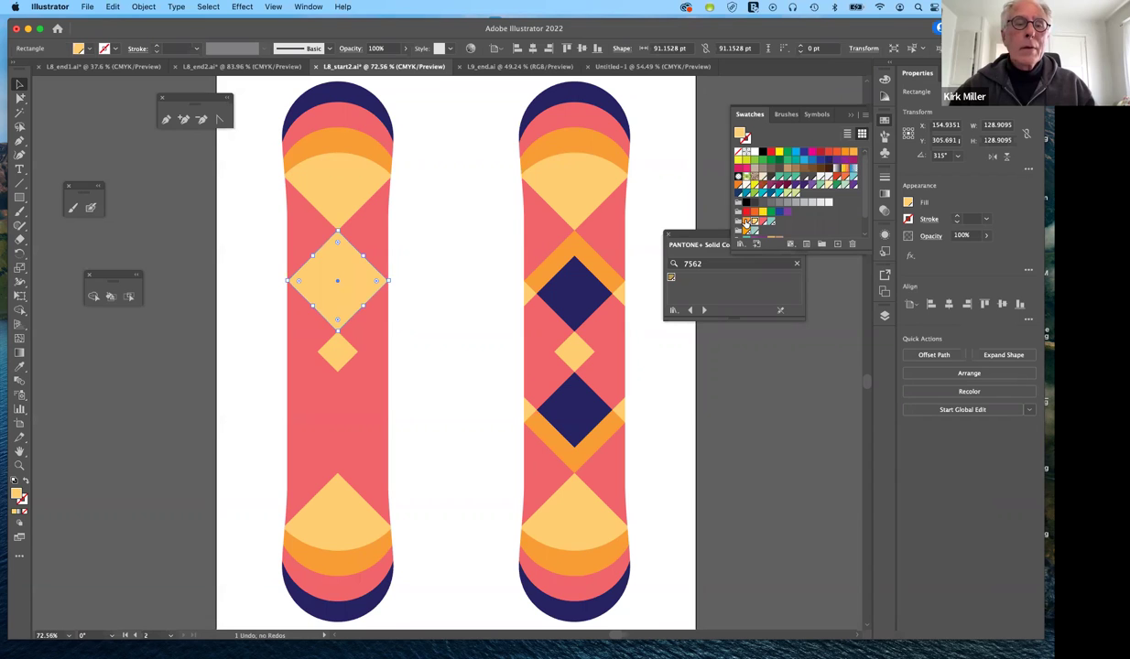
Make the diamond darker orange and duplicate it with the copy offset just below
left_click(441, 280)
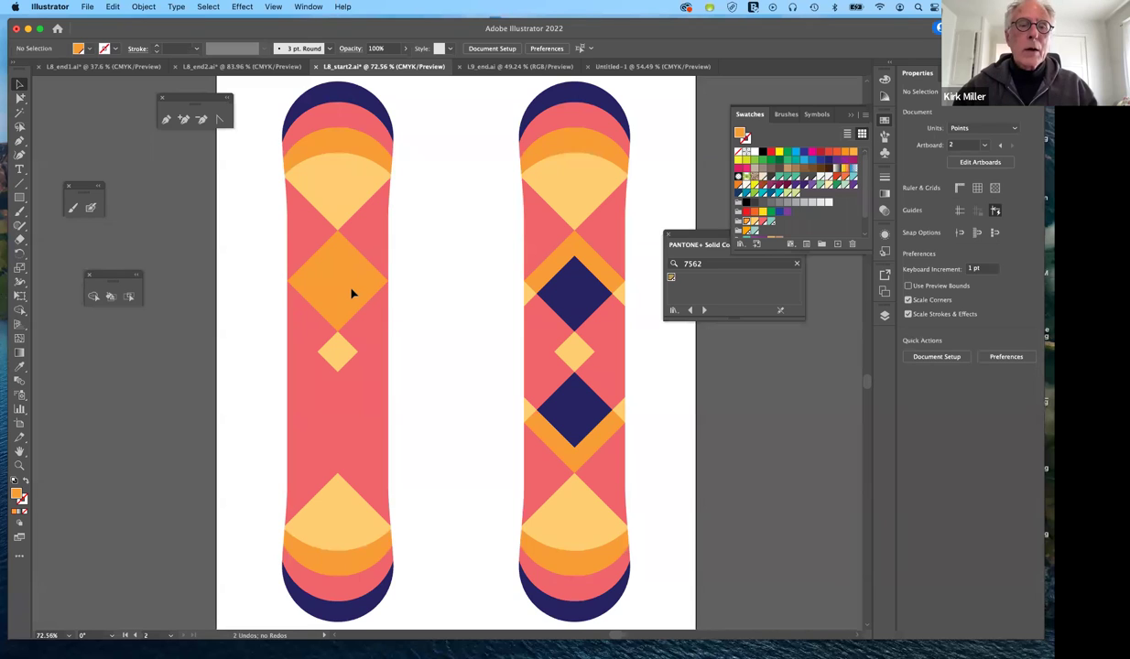
left_click_drag(352, 290, 353, 283)
key("super+z")
key("alt+shift+Down")
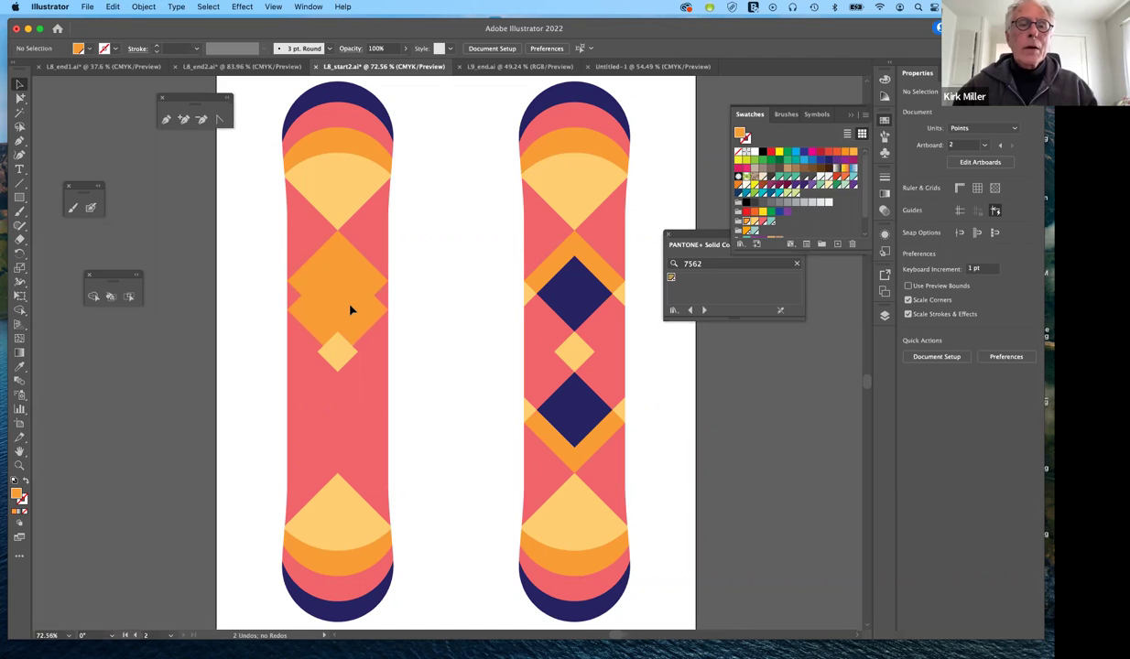
left_click(349, 310)
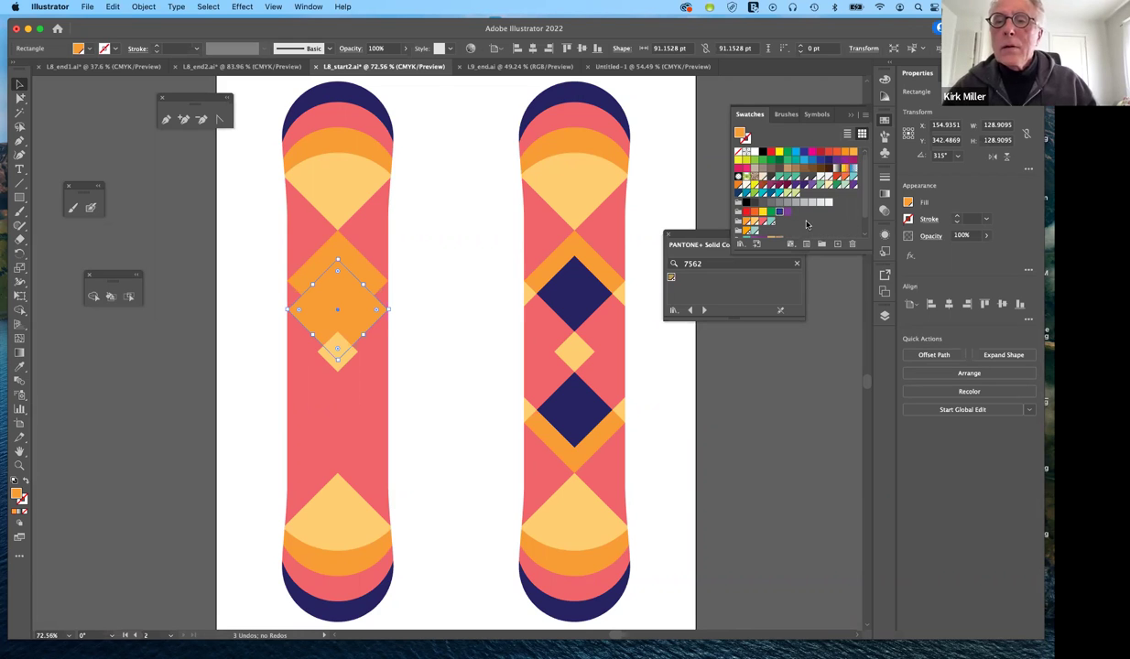
left_click(779, 216)
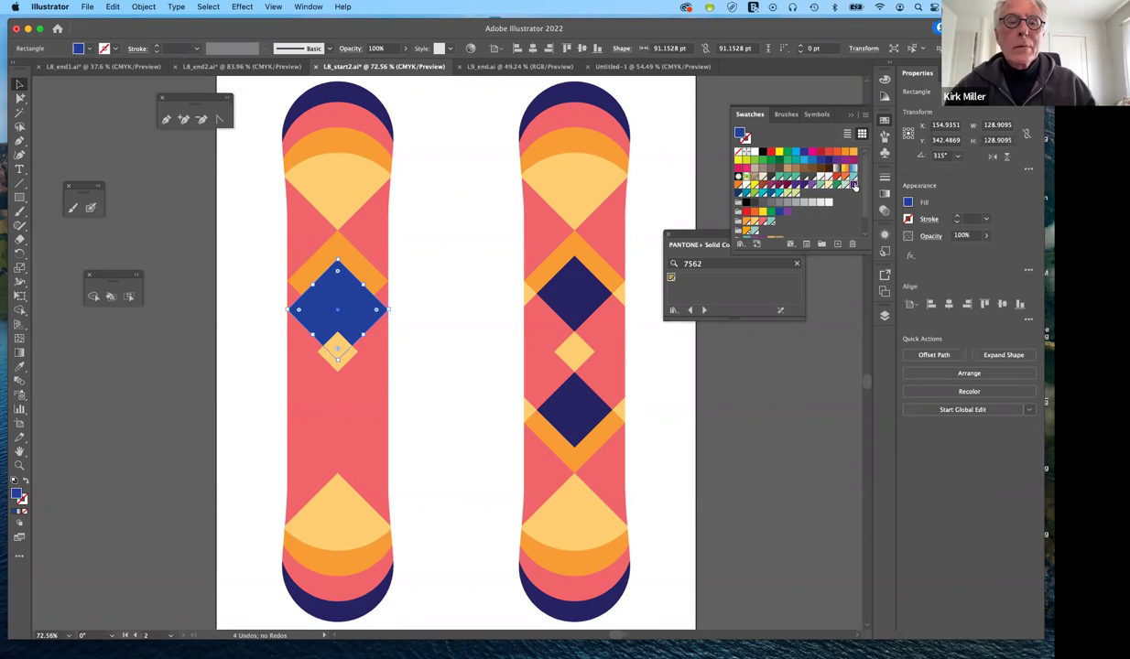
left_click(853, 186)
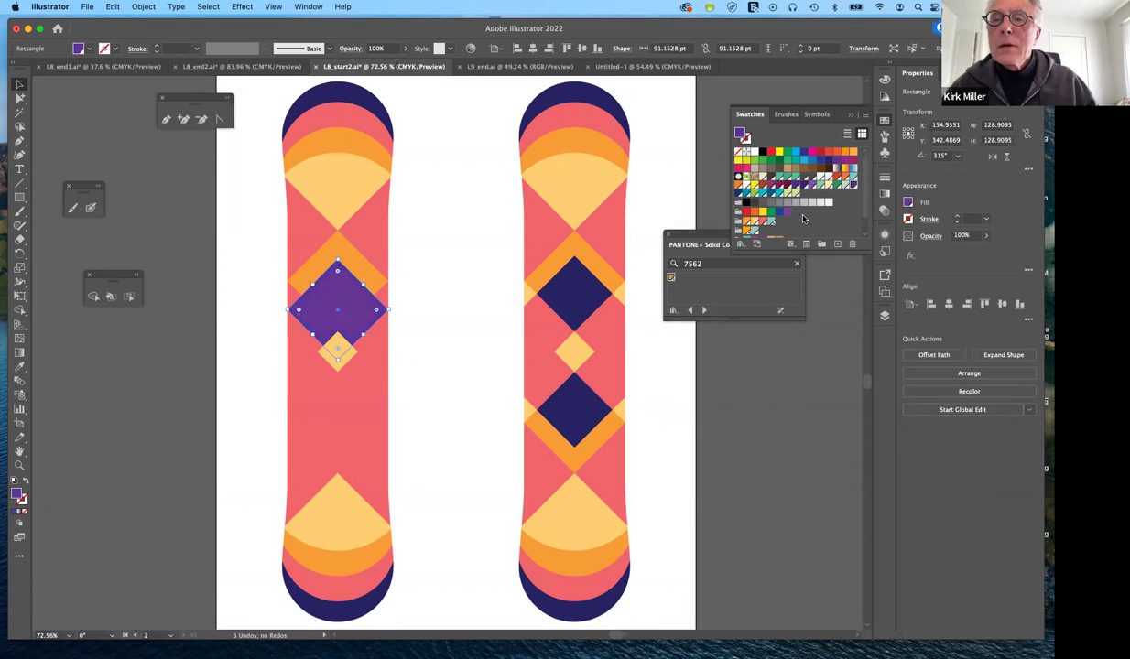
left_click(829, 162)
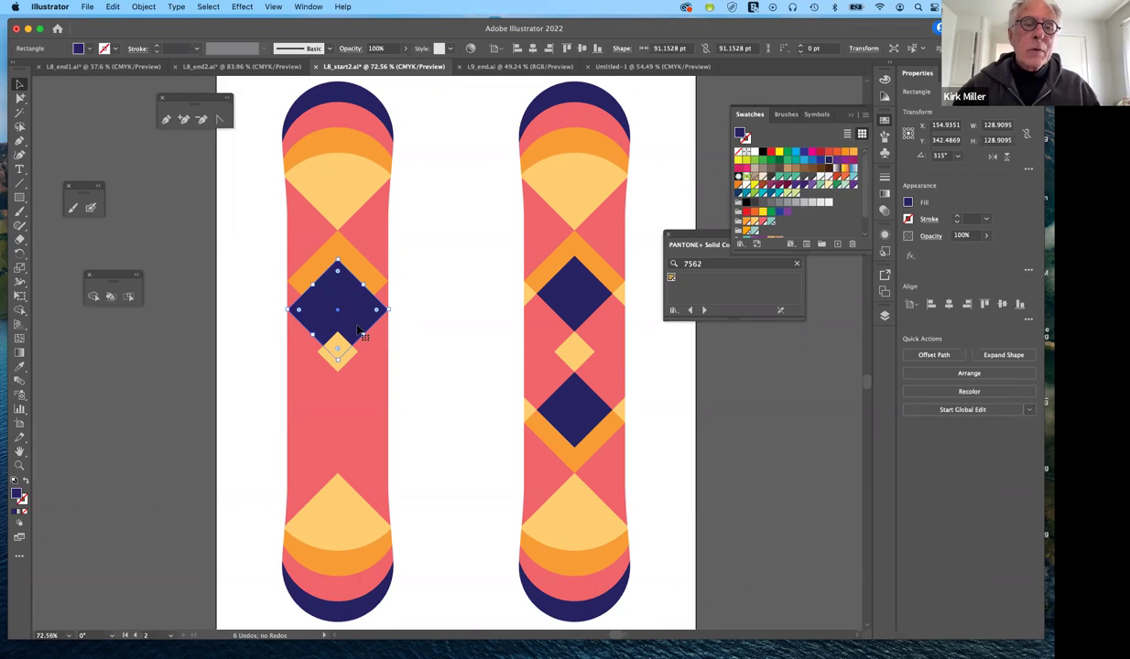
key("super+h")
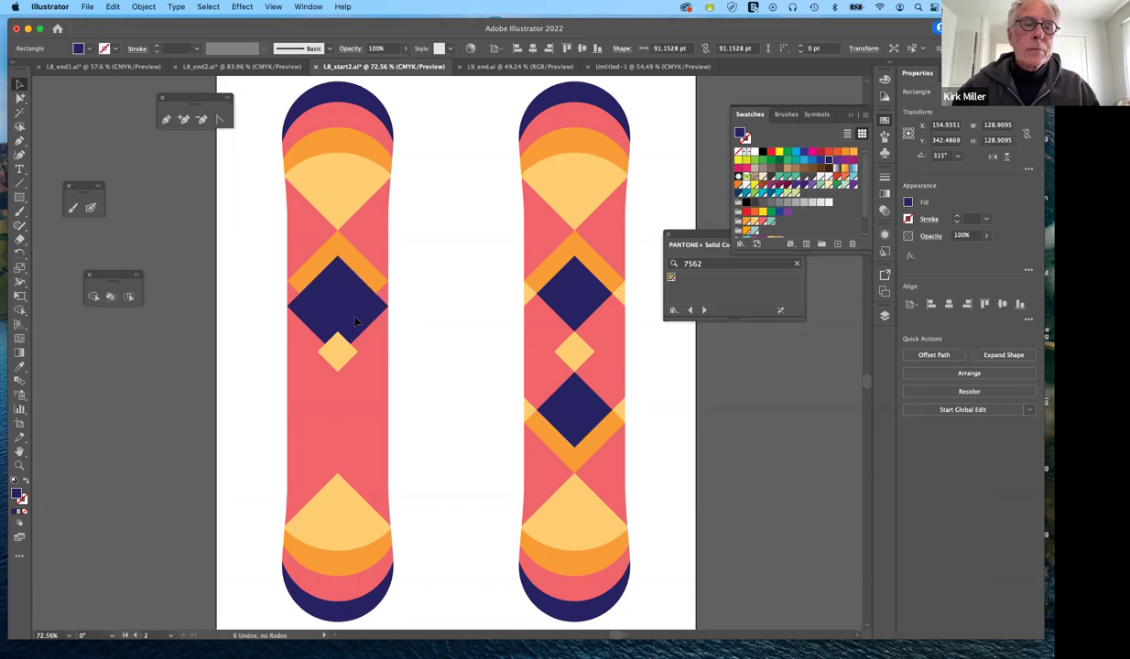
Select the navy diamond plus the orange diamond behind it and switch to the Rotate tool
left_click(355, 322)
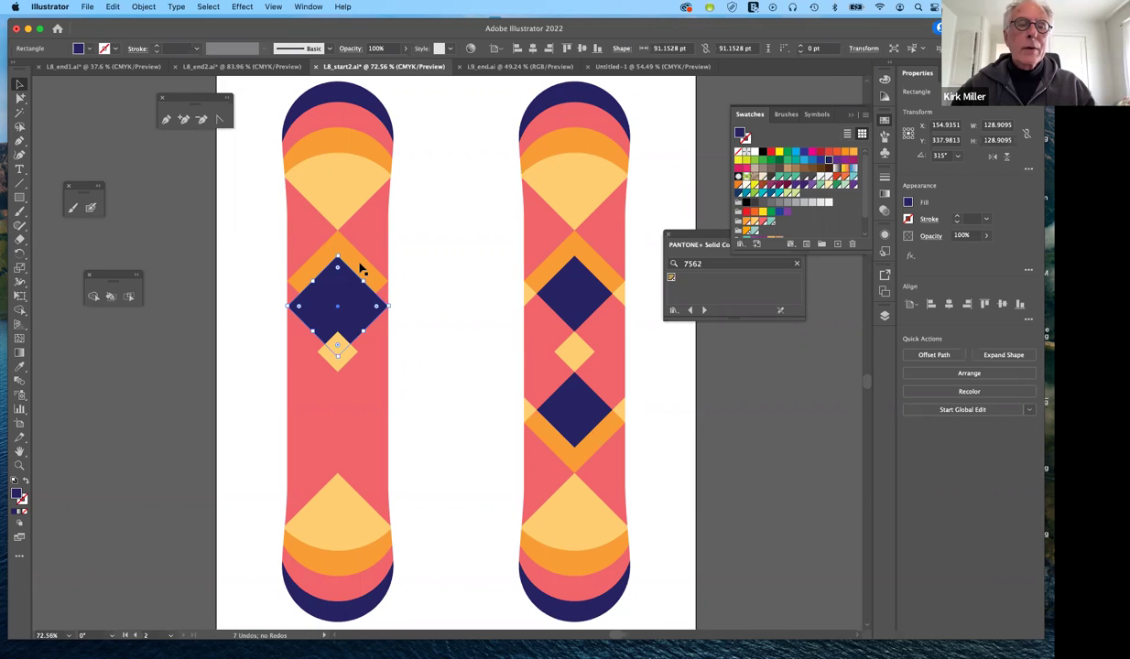
left_click(294, 286, "shift")
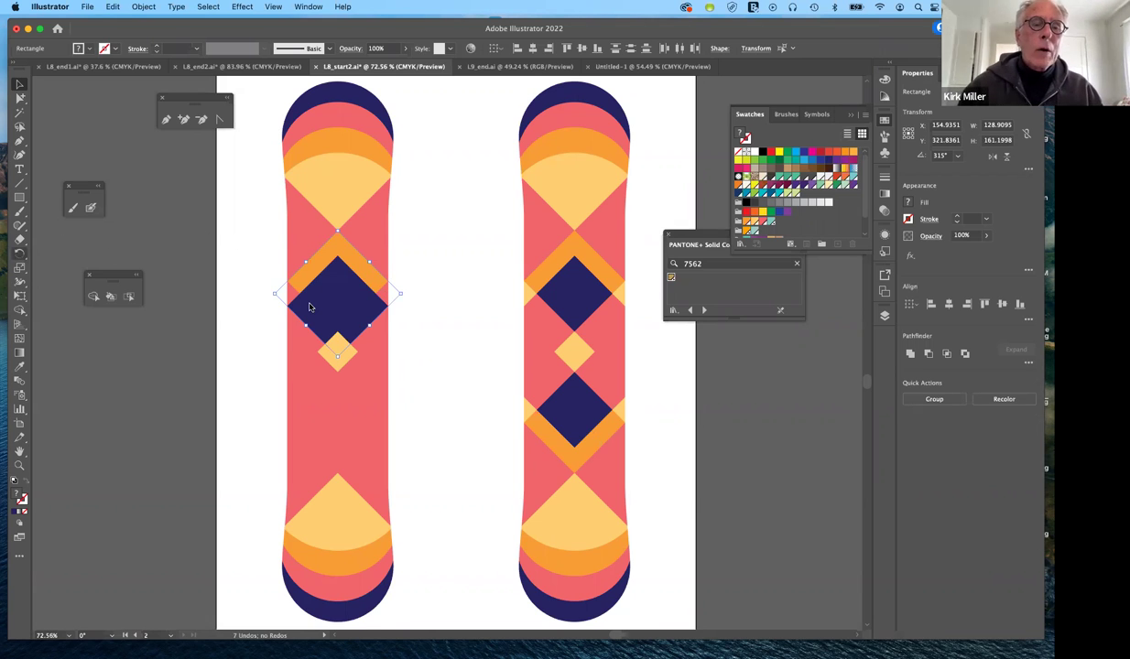
key("r")
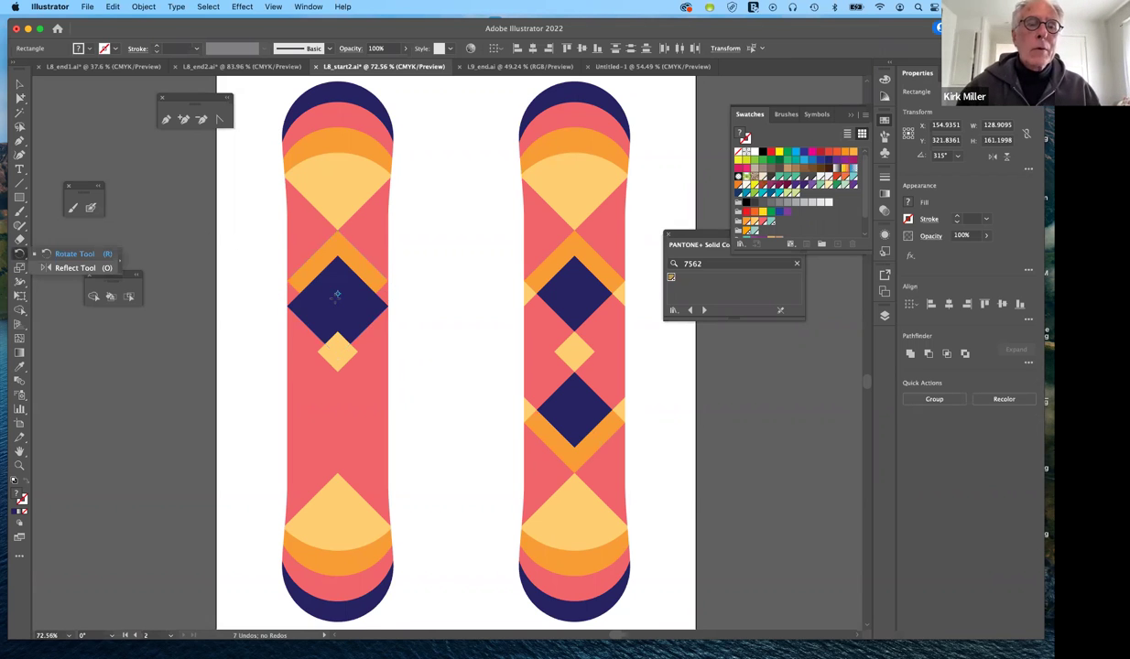
Set the rotation origin on the small yellow diamond and preview a 180° rotation
left_click(355, 364)
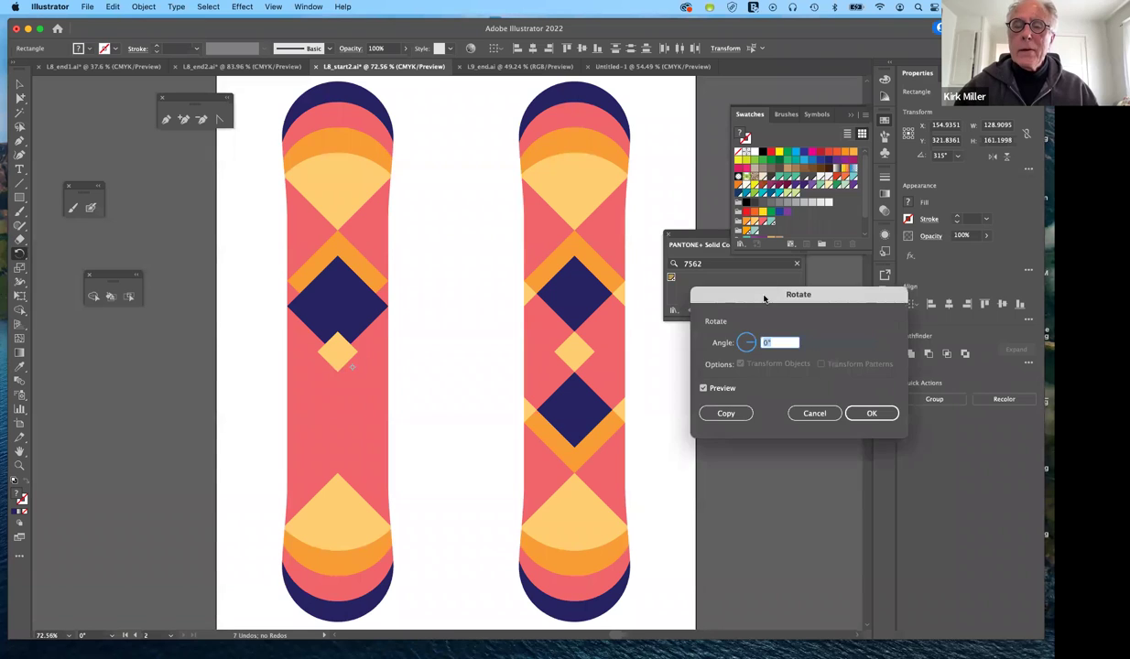
left_click_drag(761, 303, 524, 134)
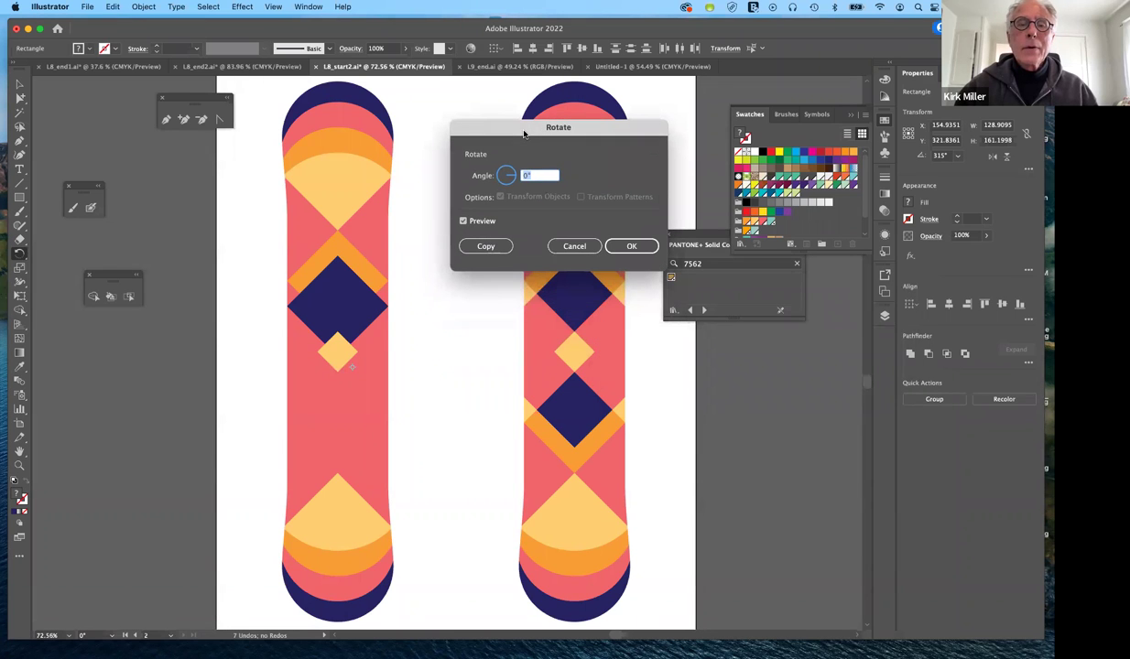
left_click(463, 221)
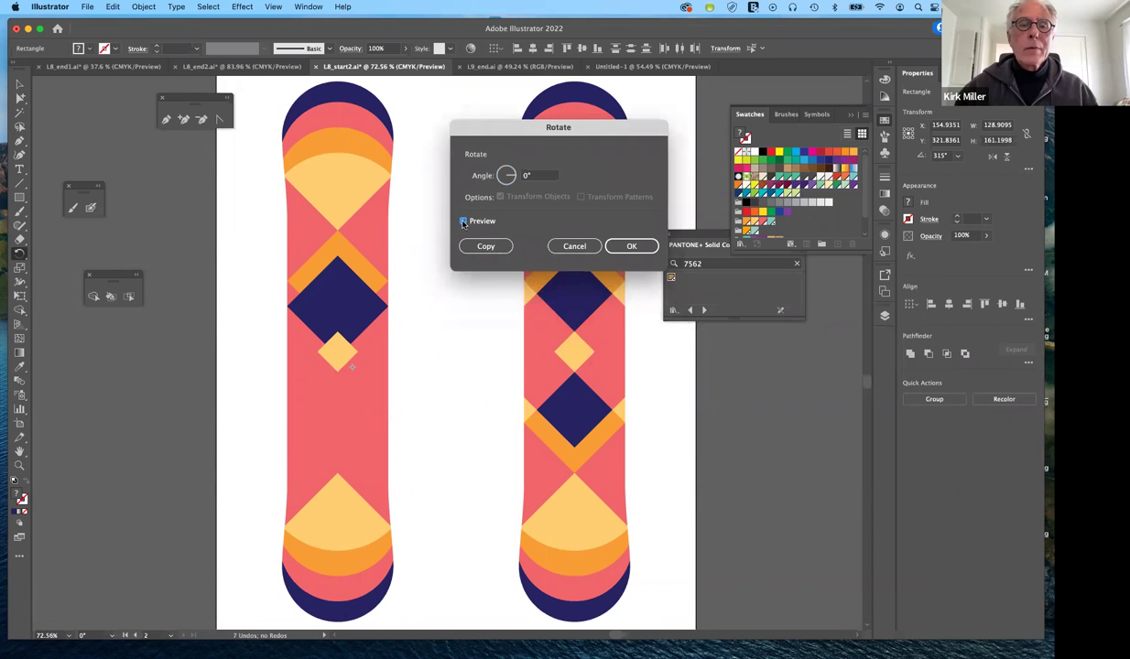
left_click(506, 174)
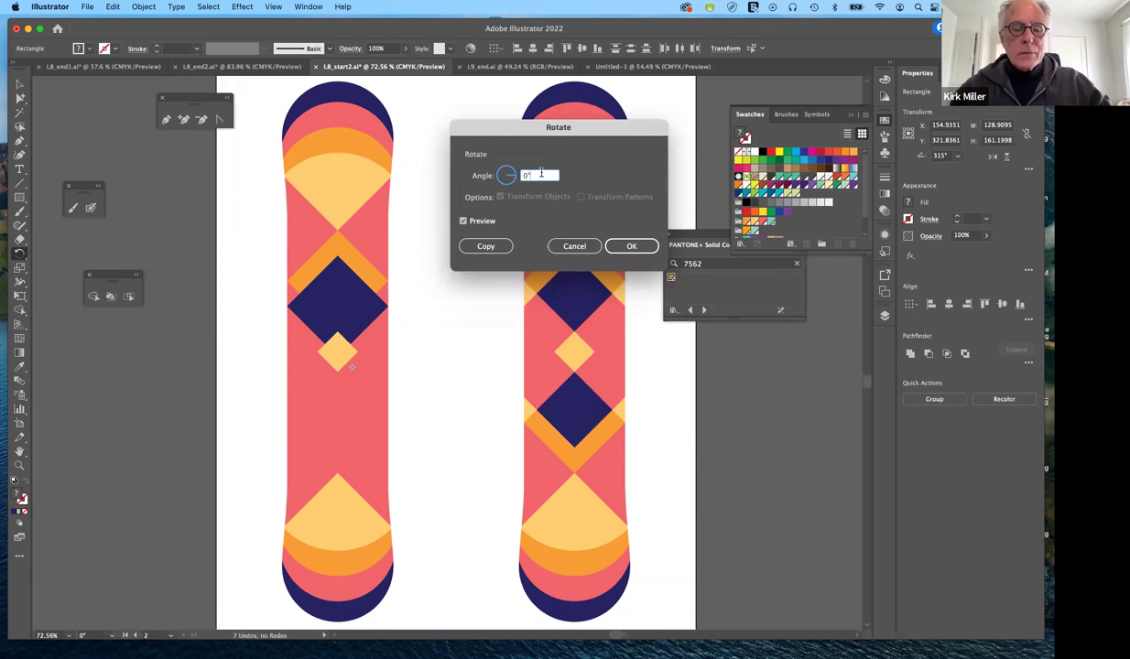
double_click(541, 173)
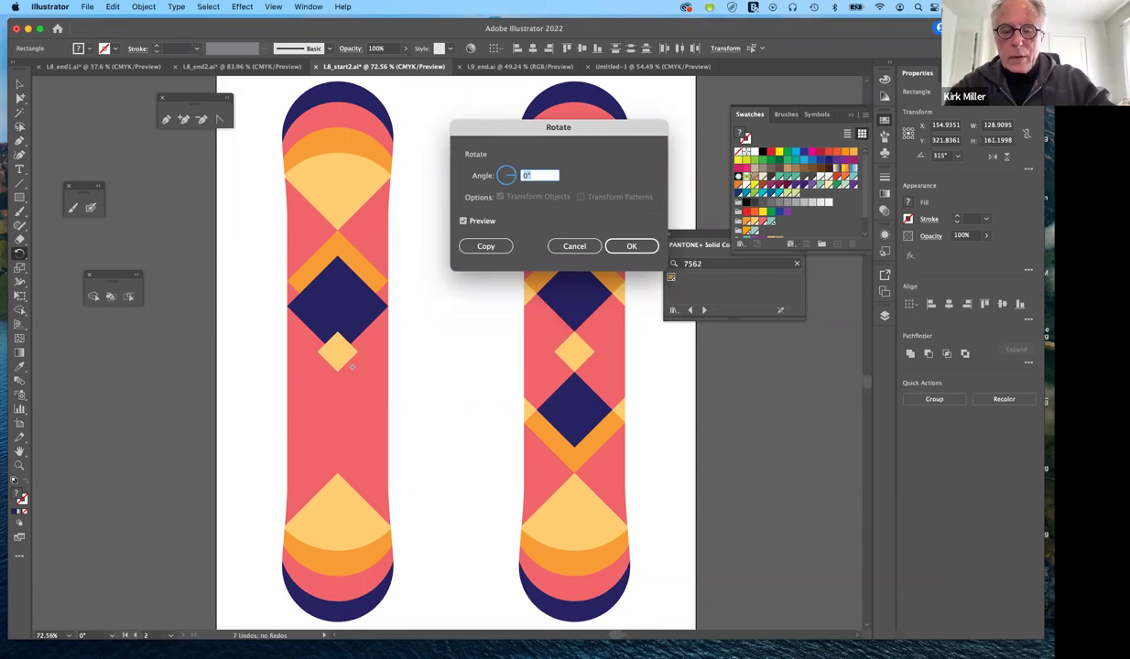
type("180")
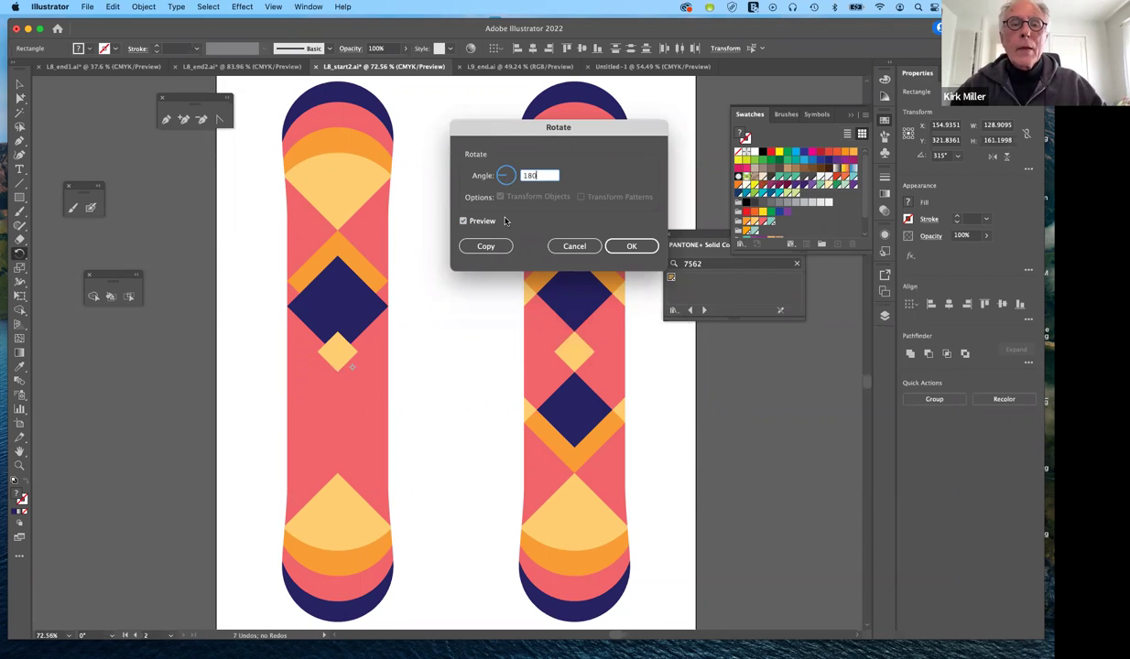
left_click(463, 222)
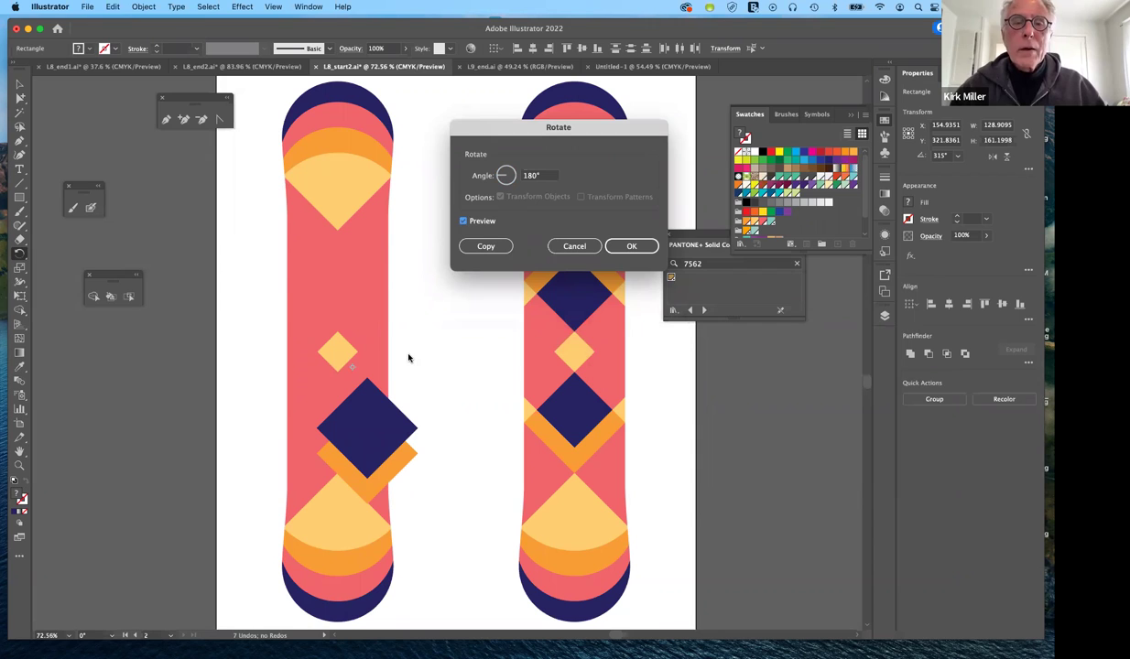
Cancel the rotation, then rotate the diamond pair 180° around the small diamond as a copy
left_click(583, 245)
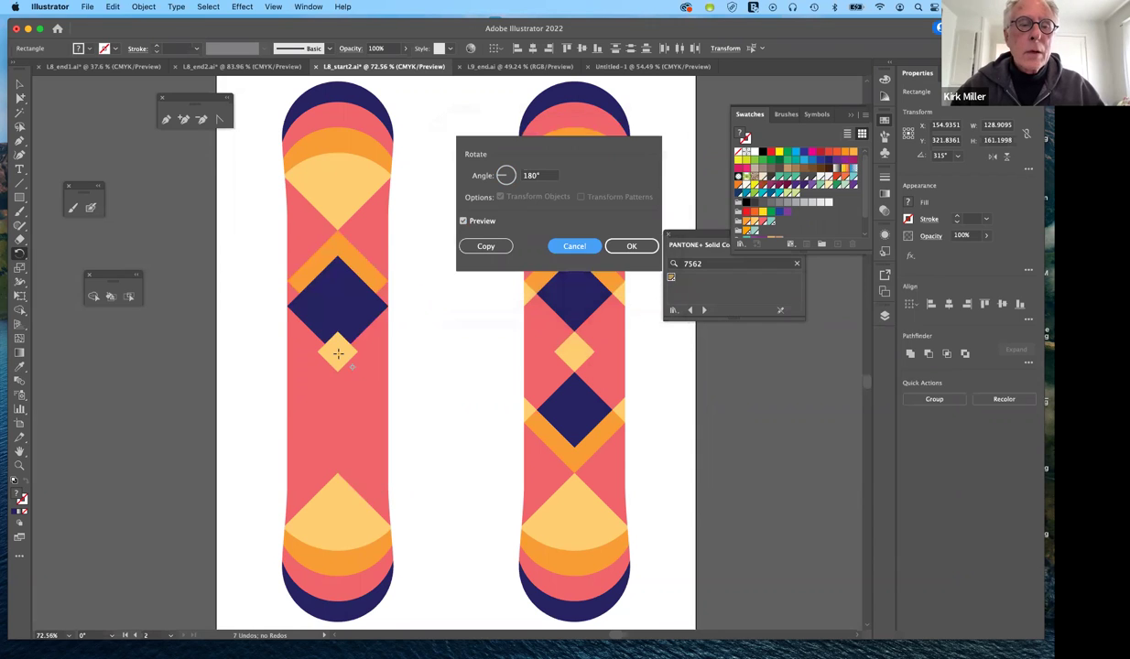
key("Escape")
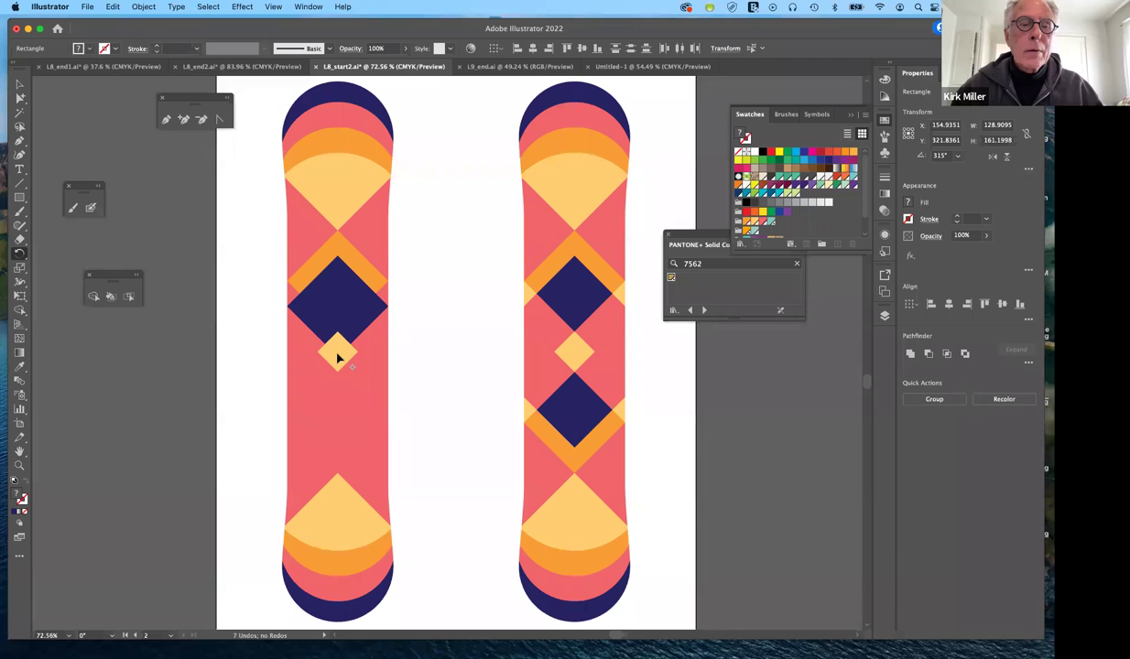
key("Return")
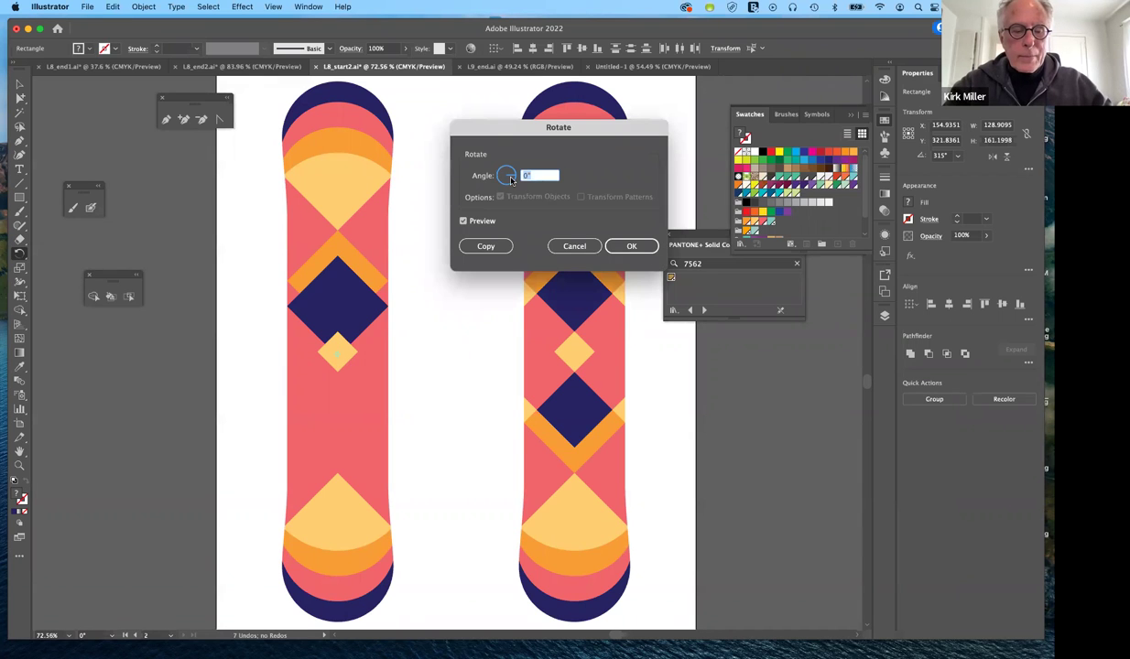
type("1")
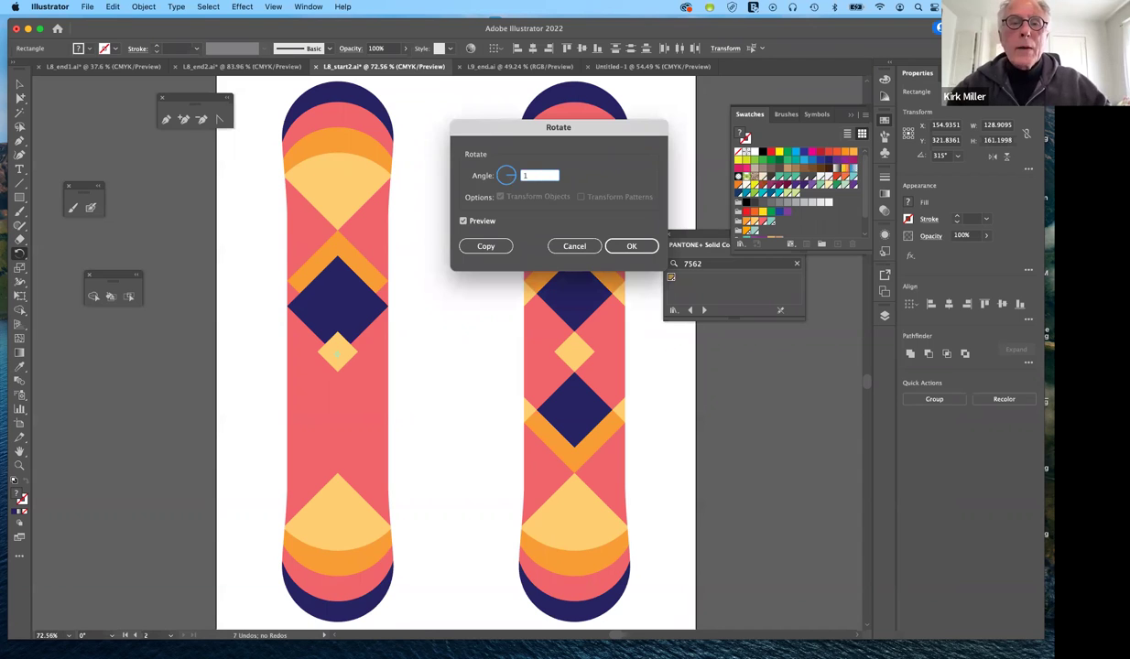
type("80")
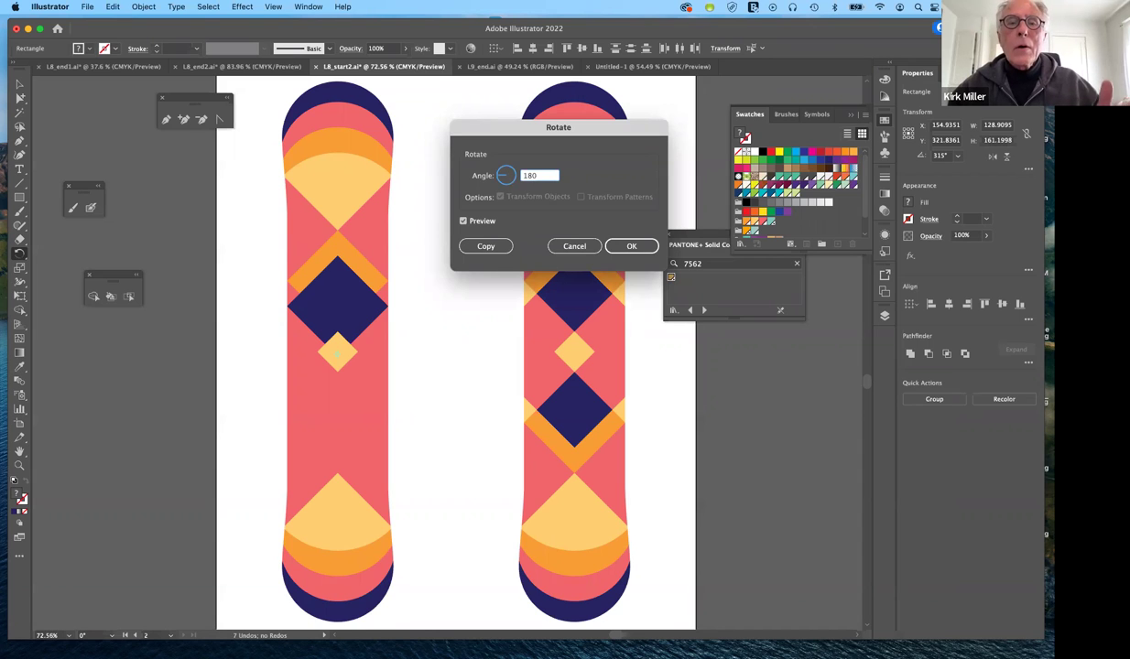
left_click(462, 222)
left_click(462, 222)
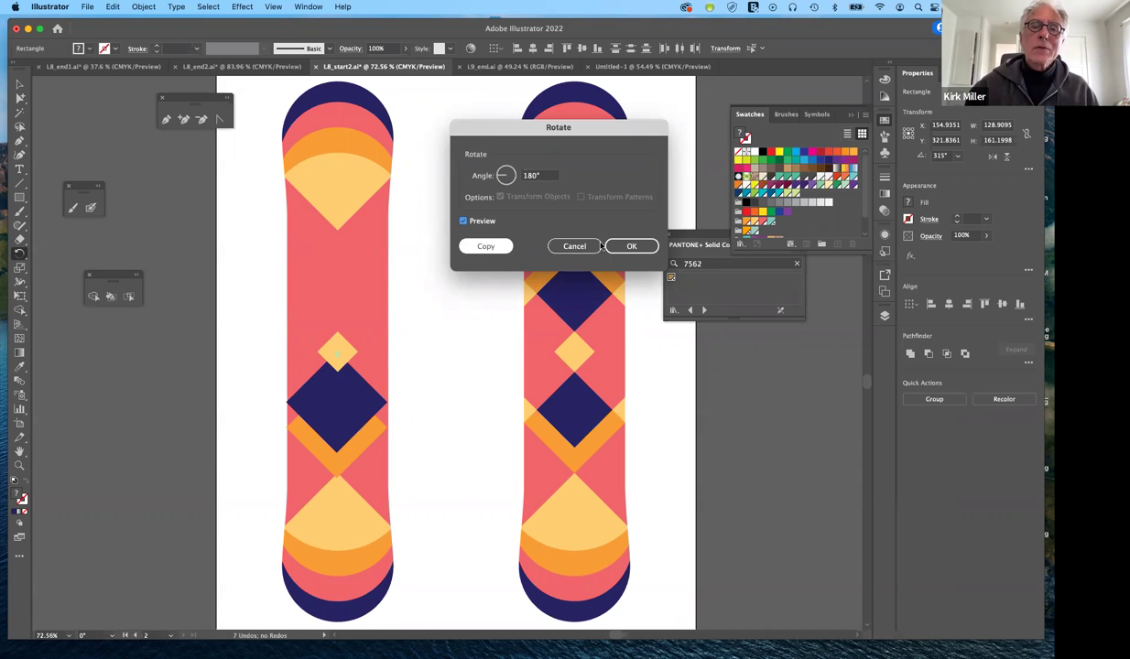
left_click(497, 245)
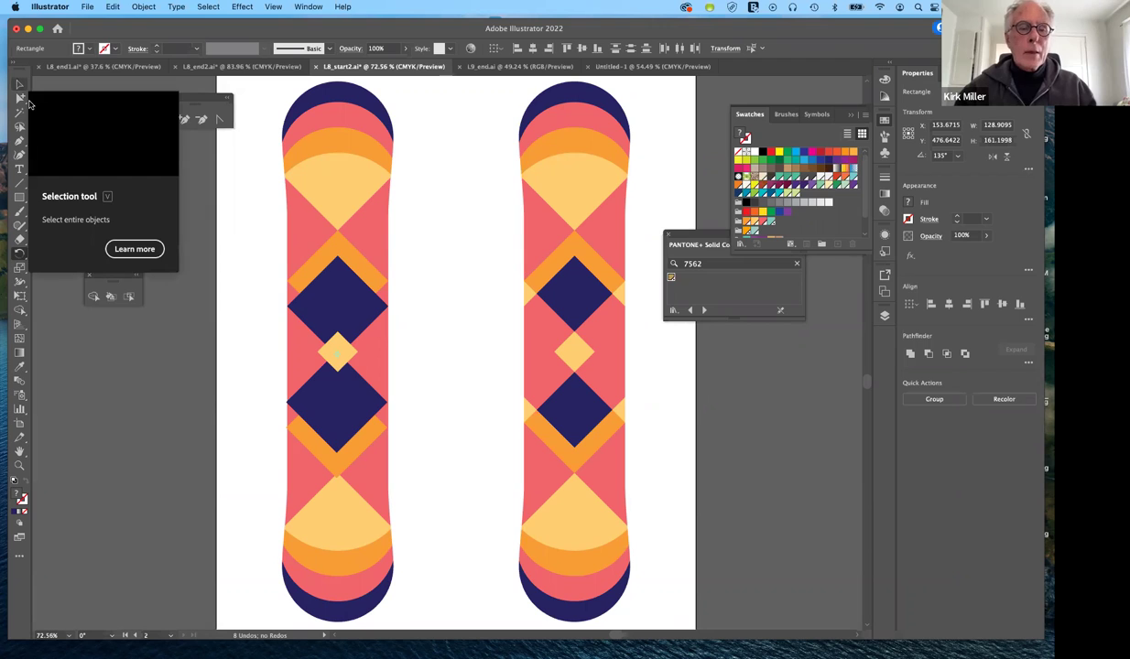
Nudge the lower navy diamond up two steps and back down one, nearer the yellow diamond
left_click(21, 85)
left_click(335, 426)
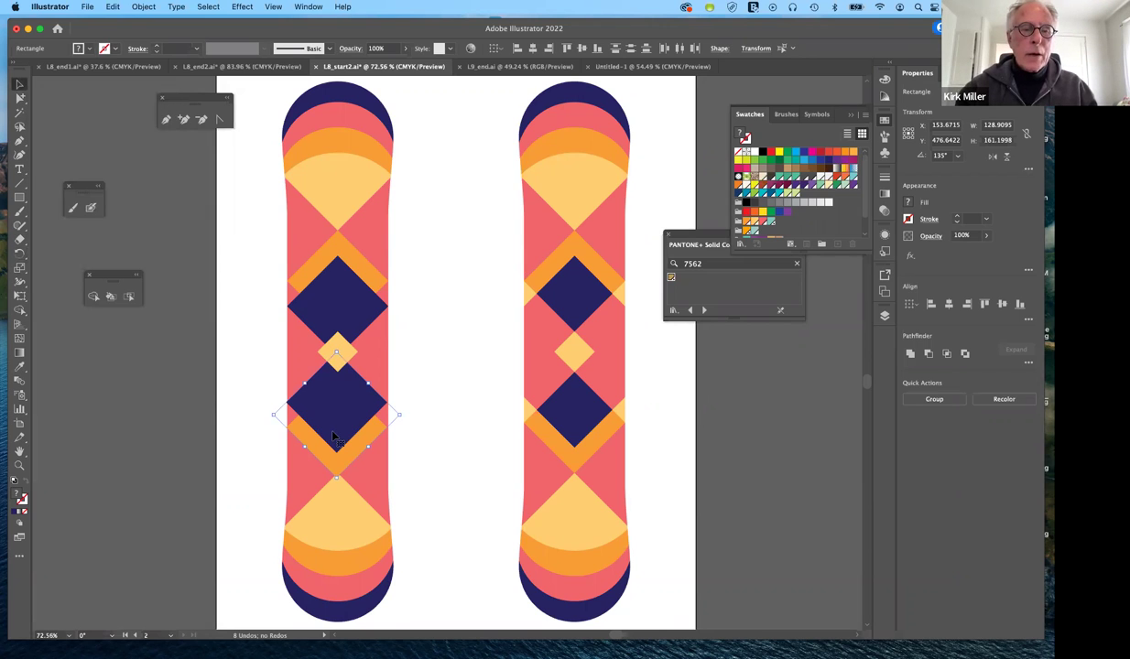
key("Up")
key("Up")
key("Up")
key("Up")
key("Up")
key("Up")
key("Up")
key("Up")
key("Up")
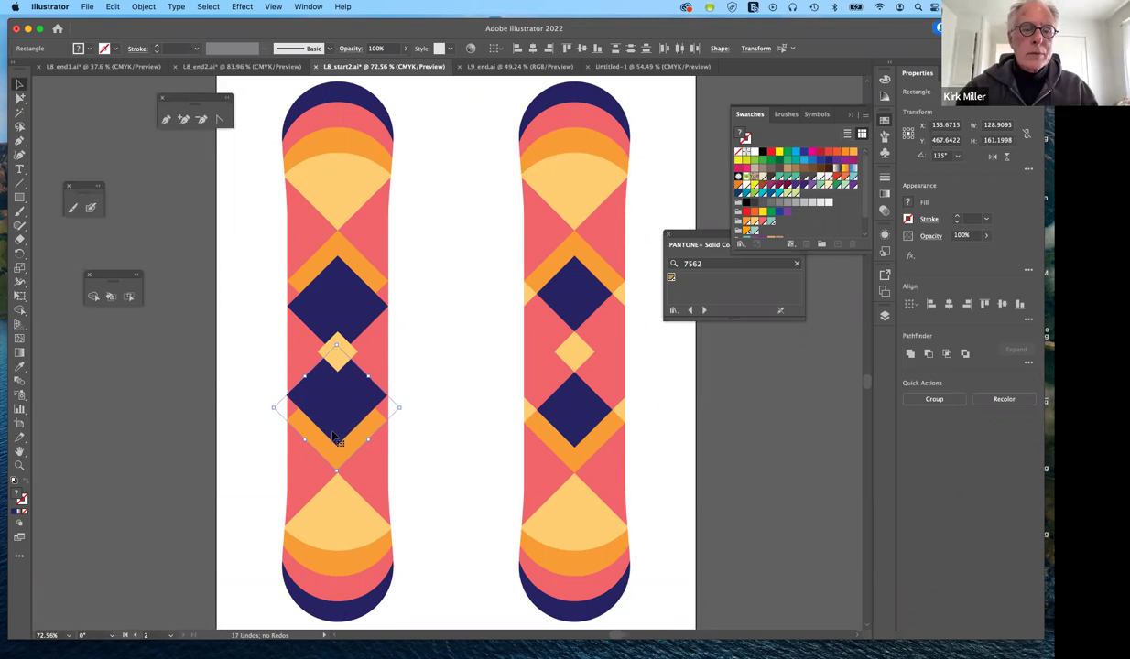
key("Up")
key("Up")
key("Down")
key("Down")
key("Down")
key("Down")
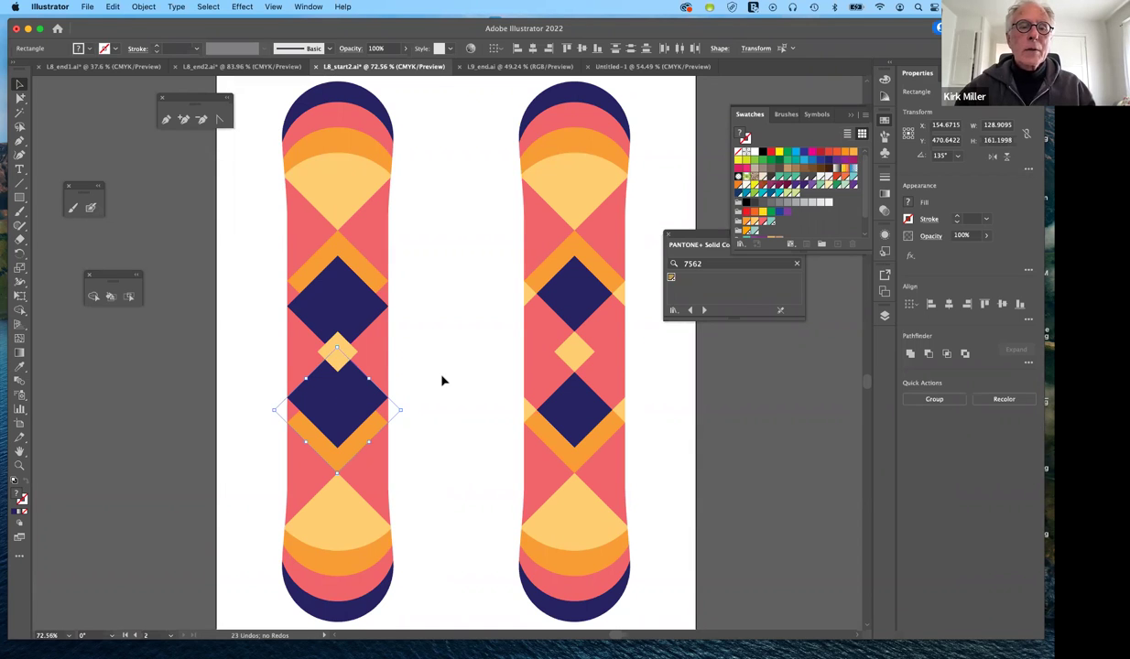
key("super+h")
key("super+shift+a")
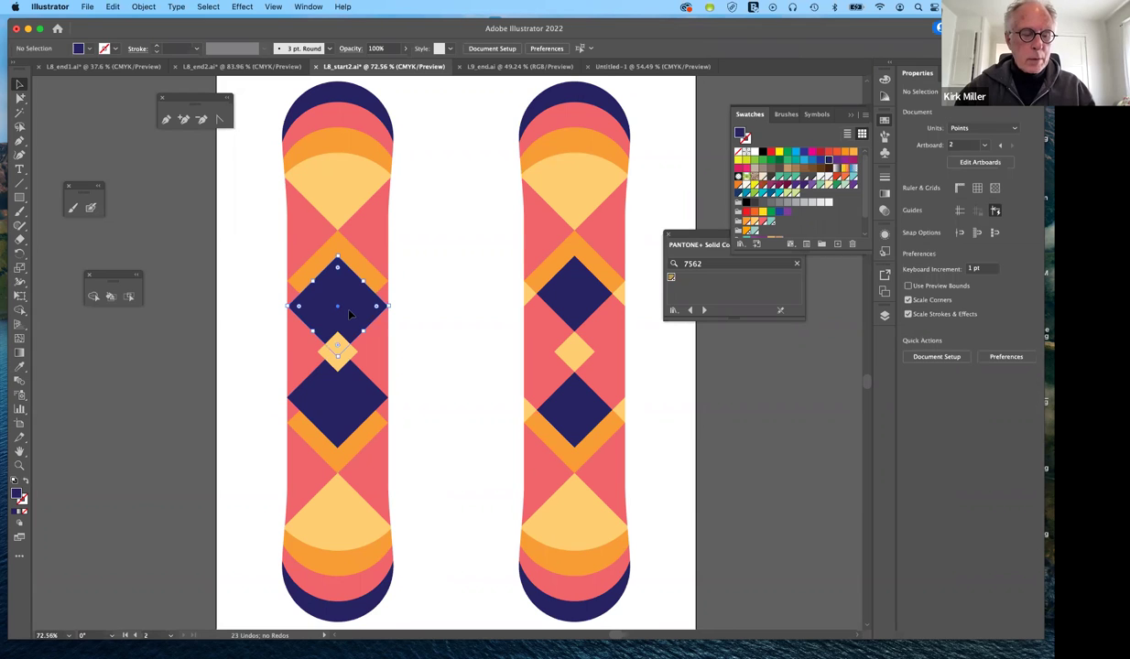
left_click(350, 312)
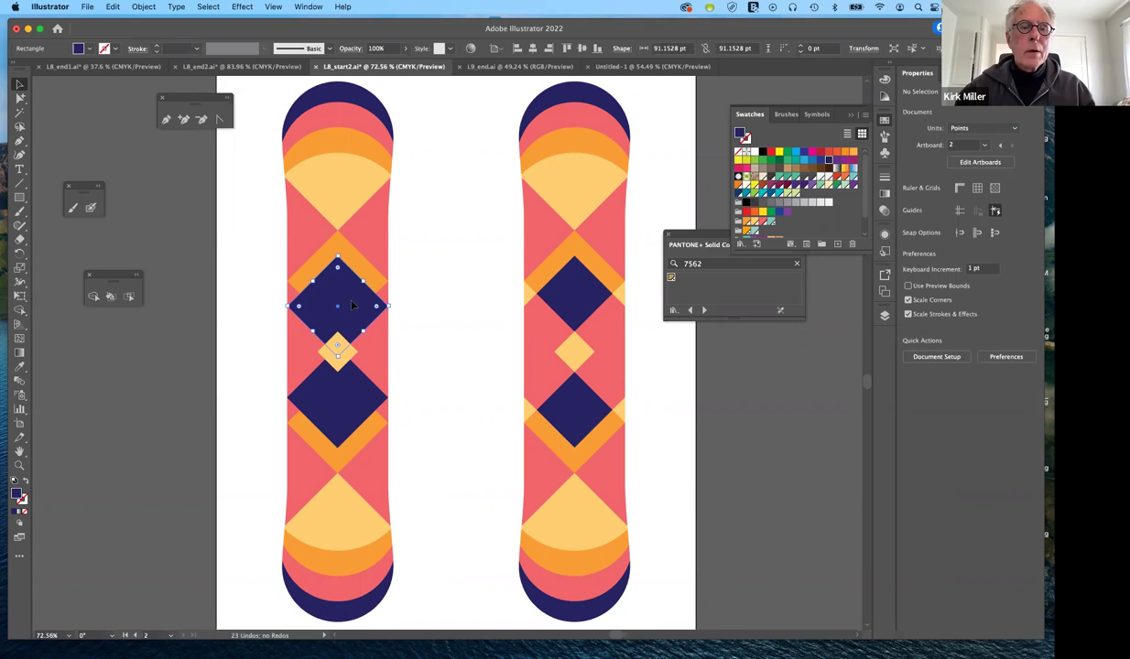
key("super+h")
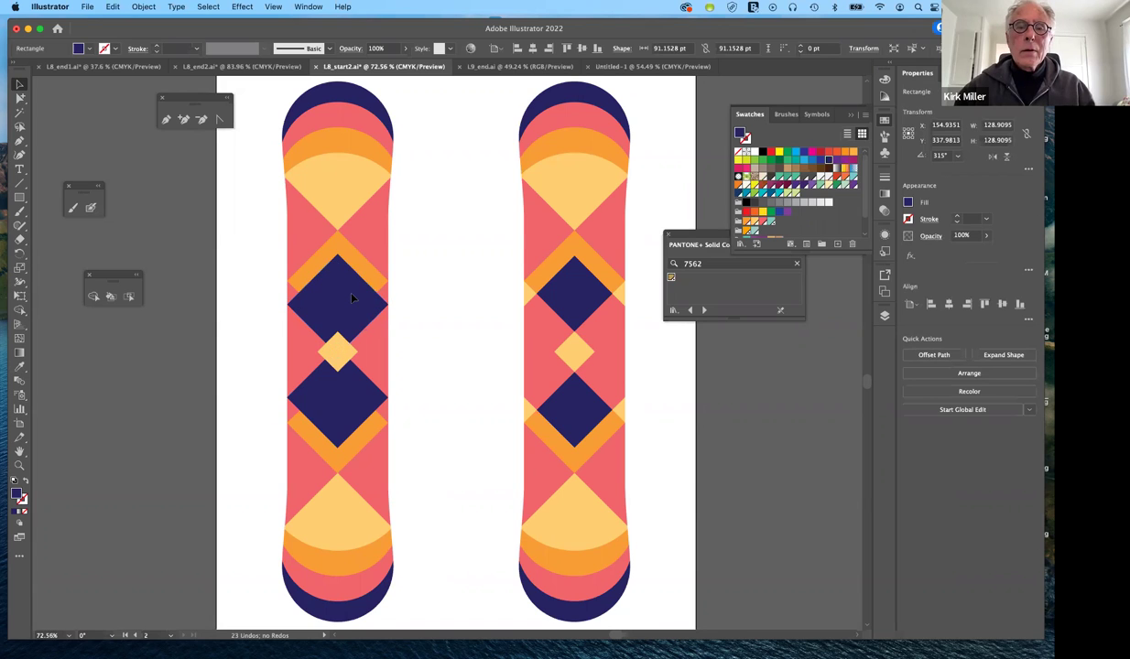
key("shift+Up")
key("shift+Up")
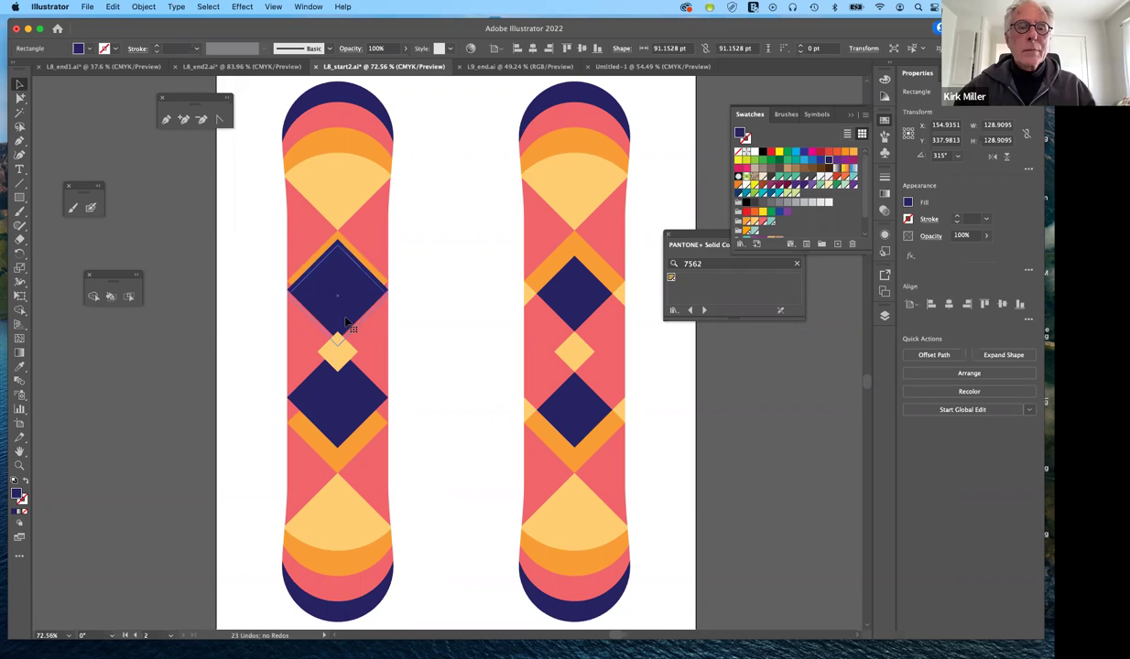
left_click_drag(345, 320, 345, 334)
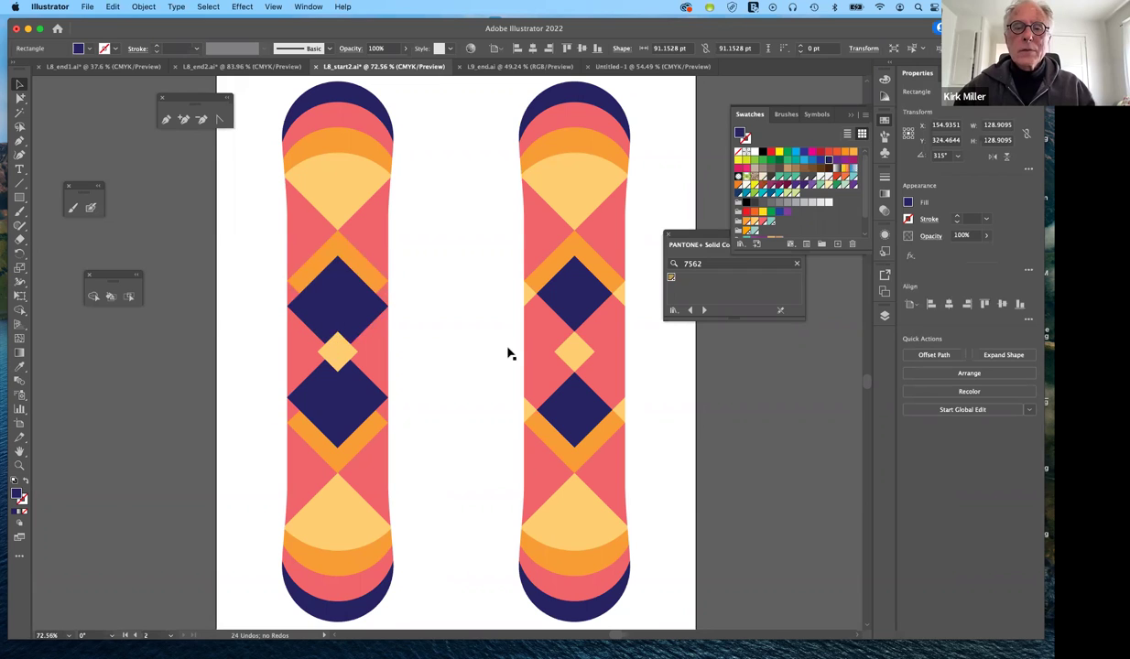
key("super+z")
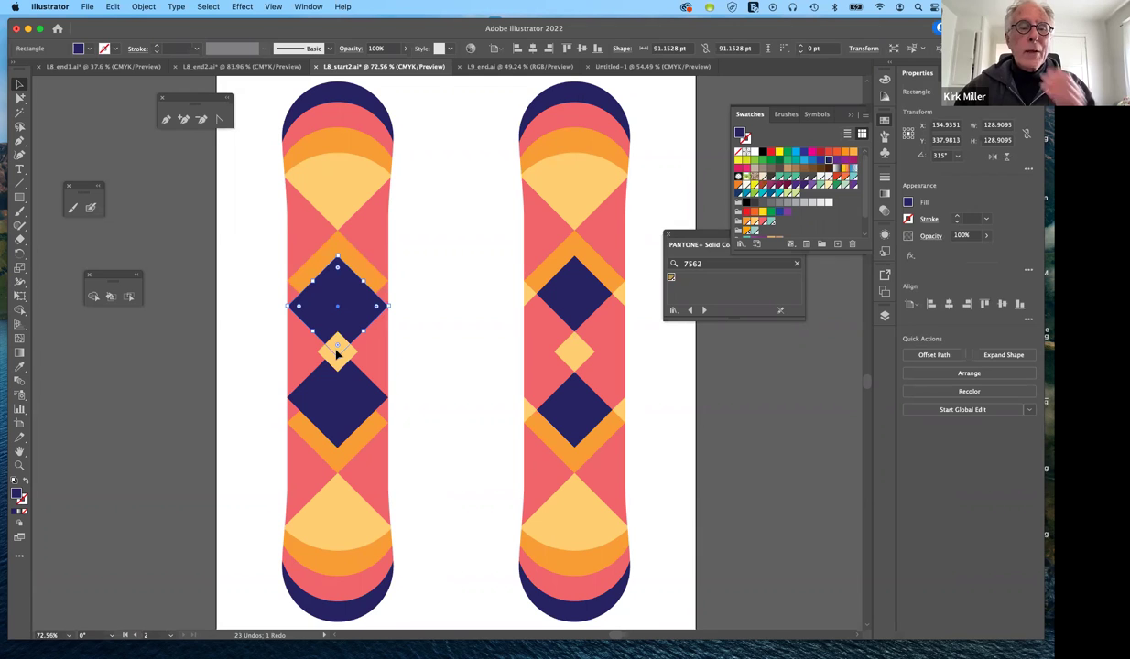
left_click(436, 397)
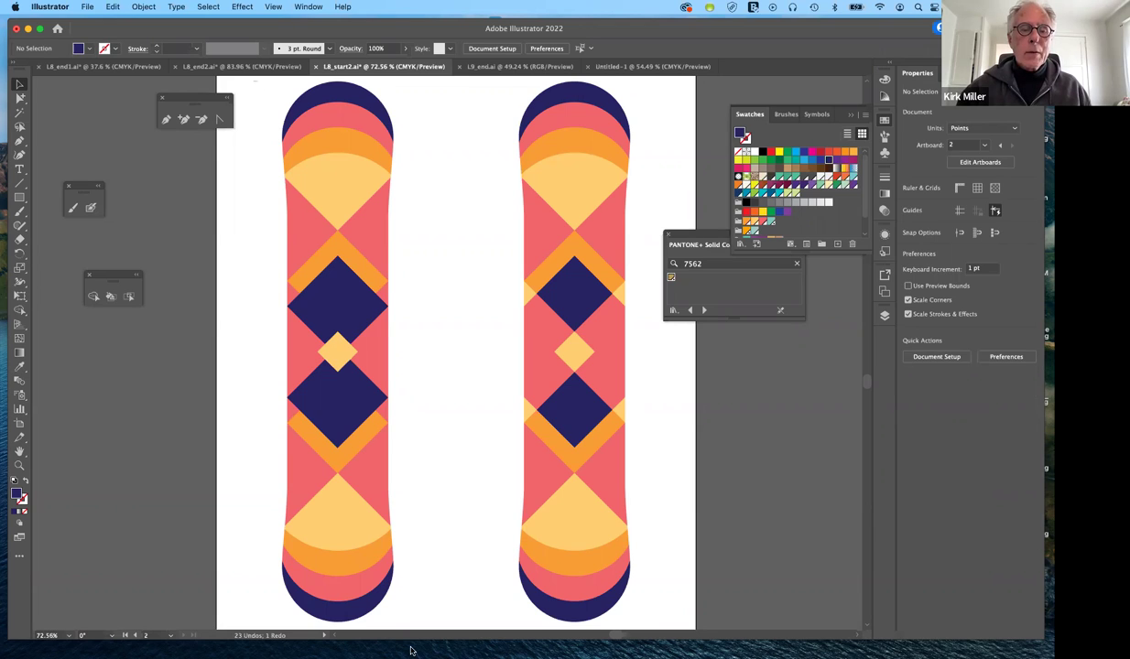
Select the left snowboard artwork and make it a Live Paint group with Cmd+Option+X
scroll(421, 612, "down", 2)
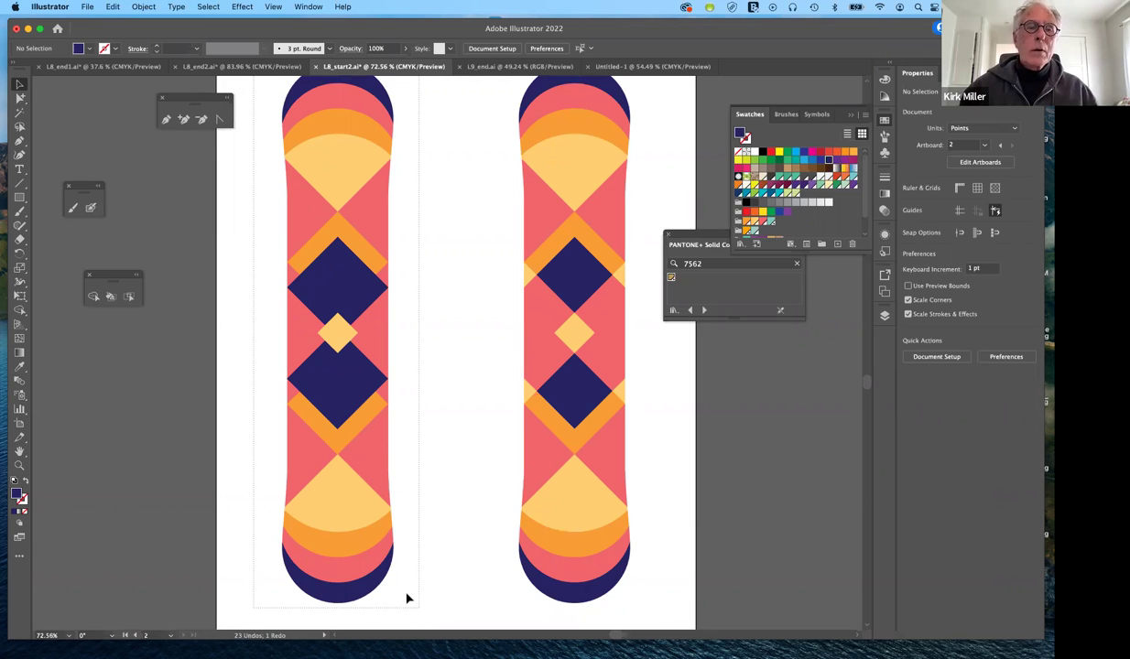
left_click(323, 219)
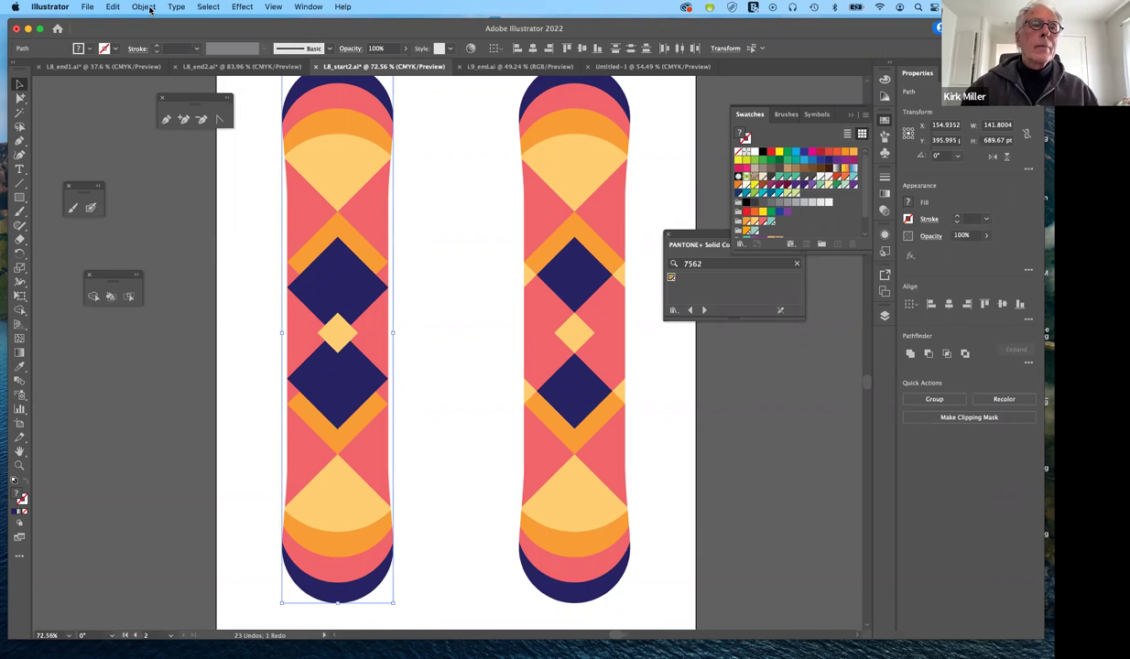
left_click(144, 7)
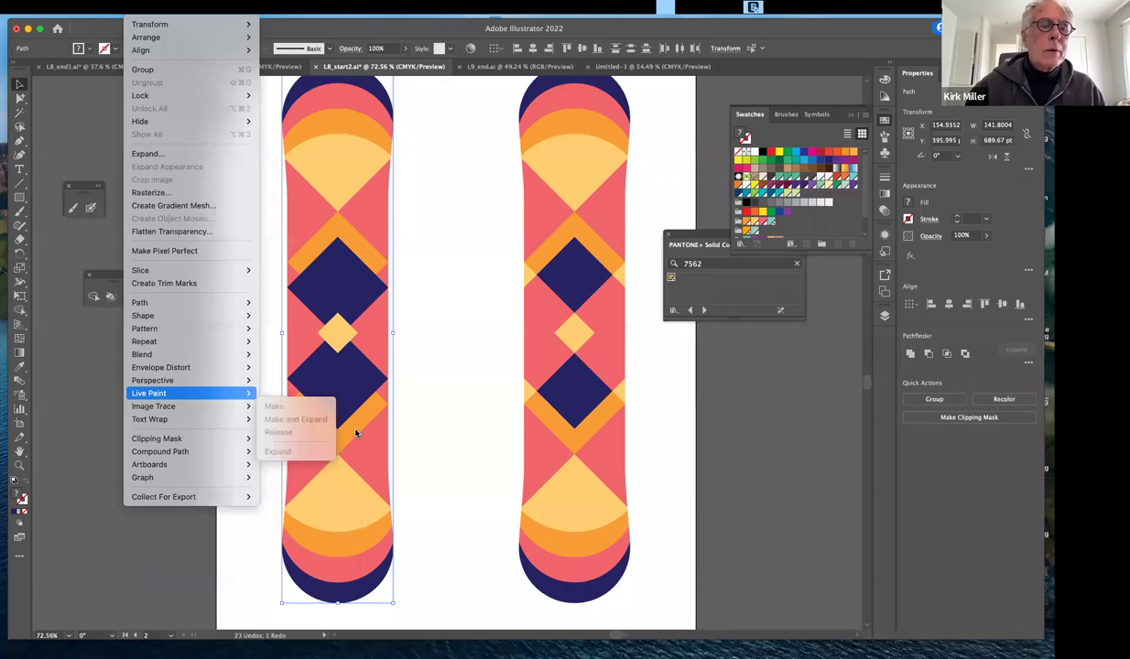
key("Escape")
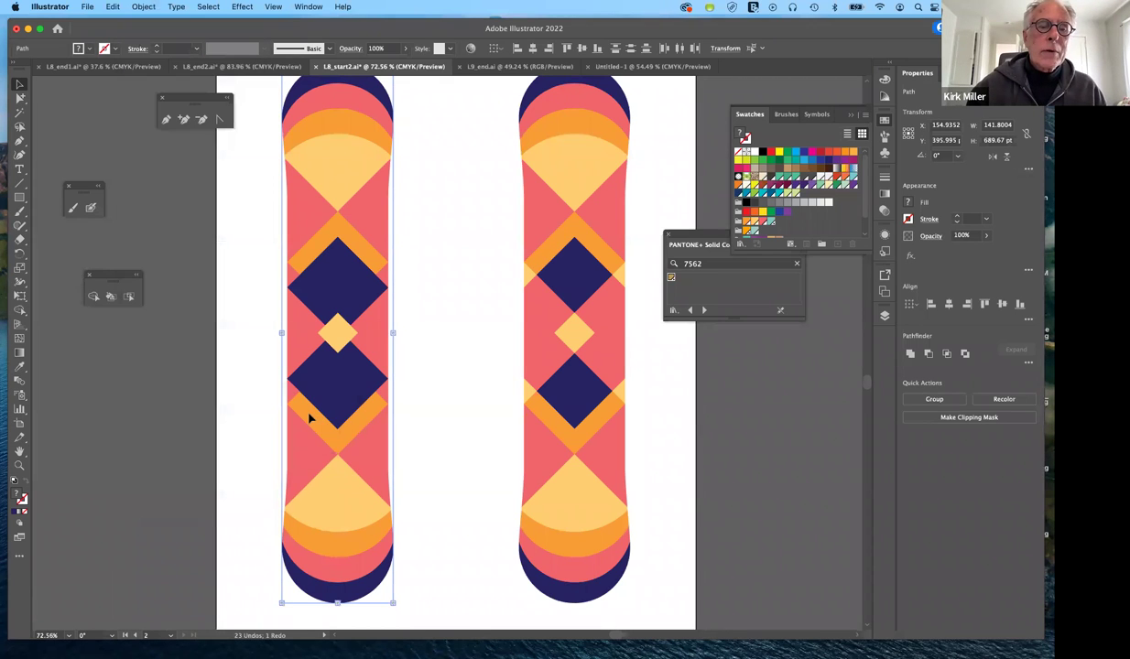
key("super+alt+x")
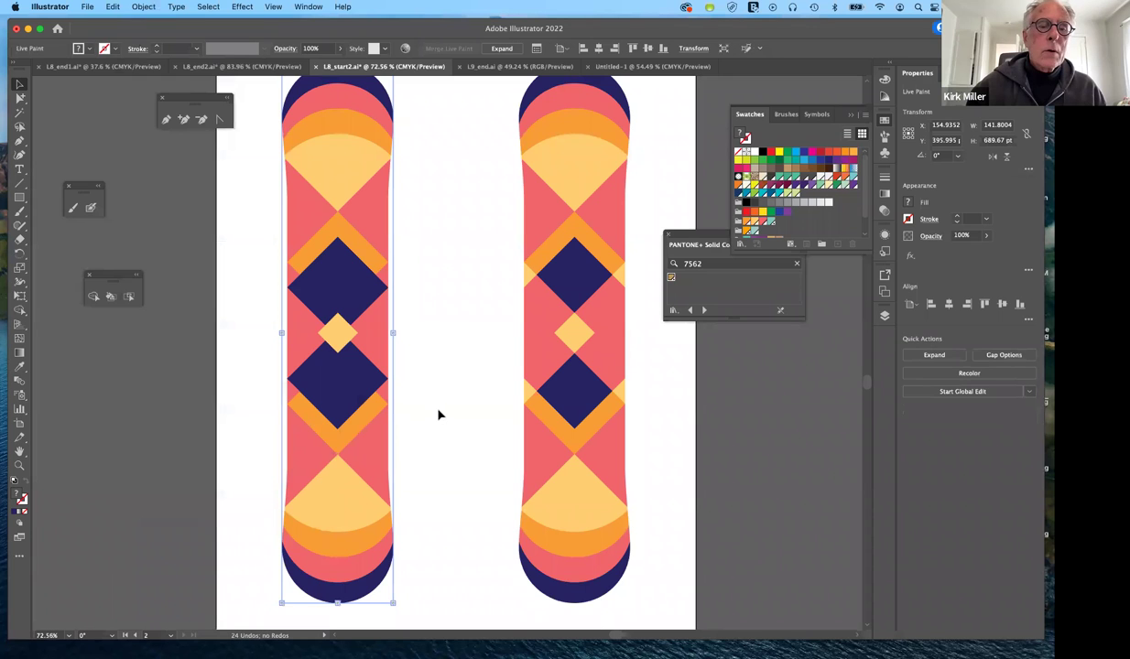
Fill the small edge triangles beside the left board's upper navy diamond pale yellow with the Live Paint Bucket
left_click(110, 296)
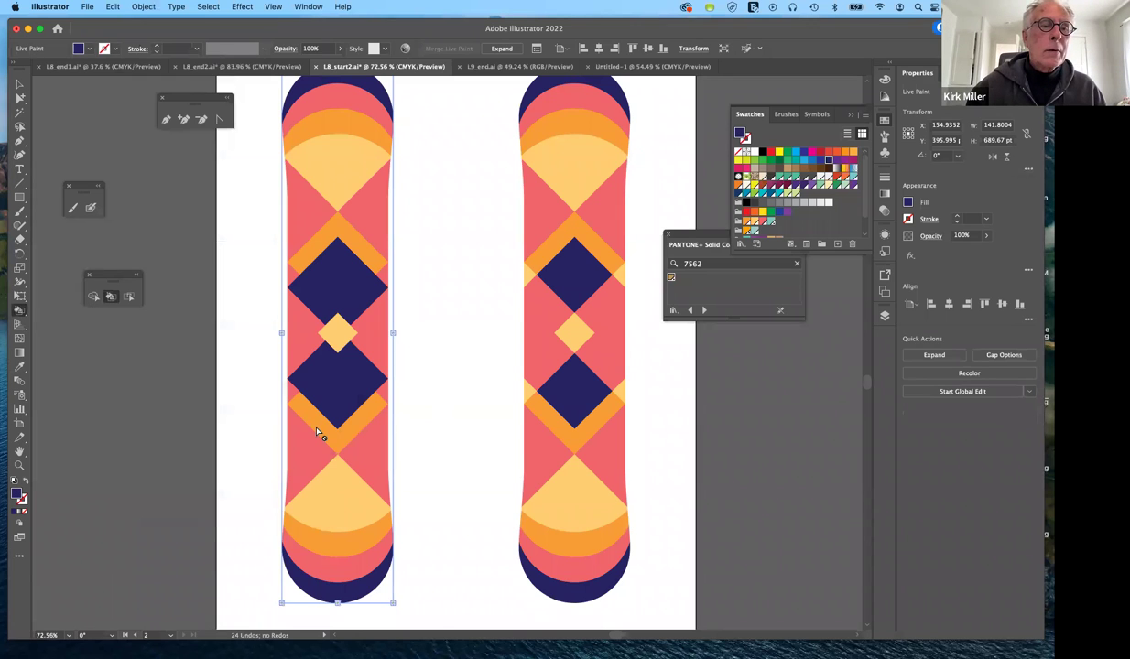
key("shift+m")
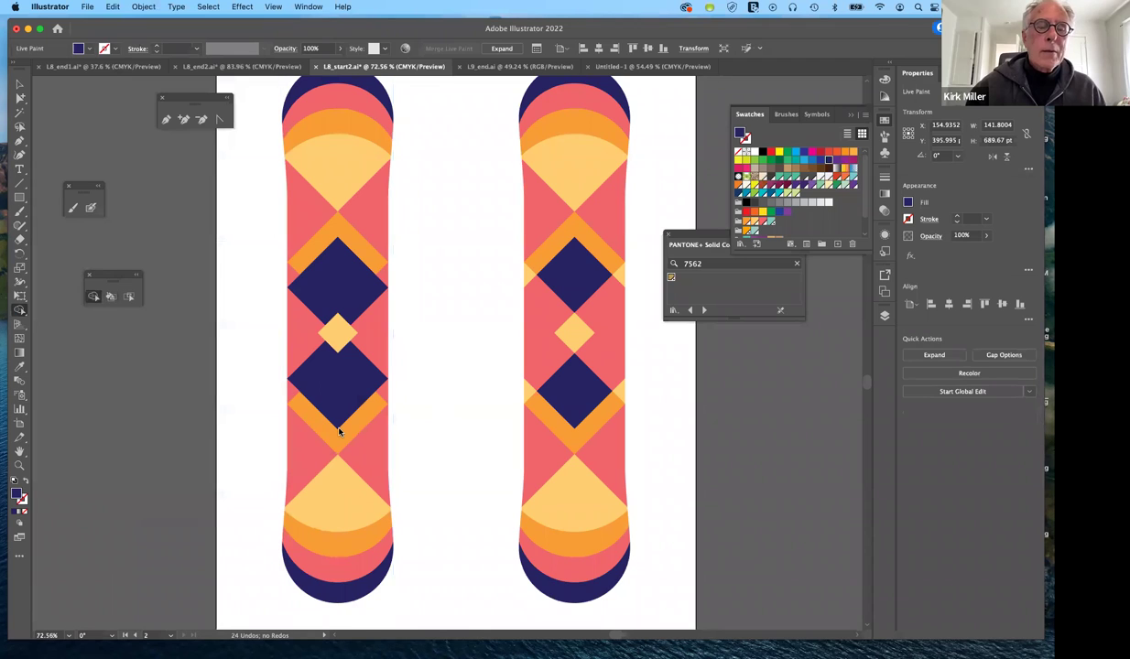
key("k")
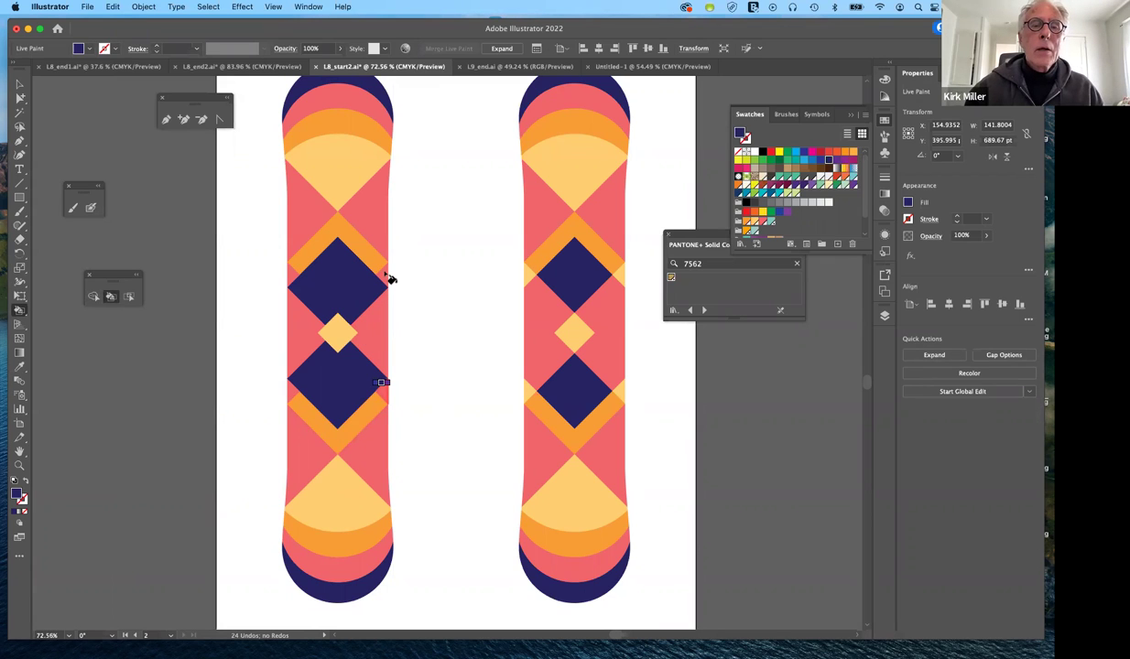
left_click(747, 233)
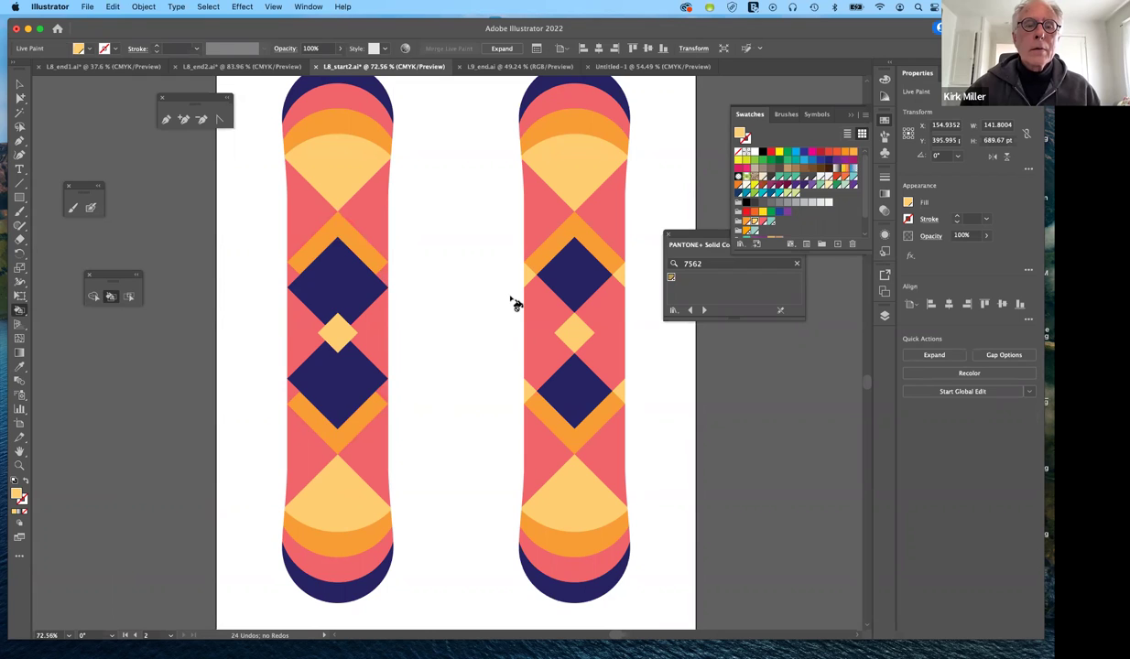
left_click(302, 287)
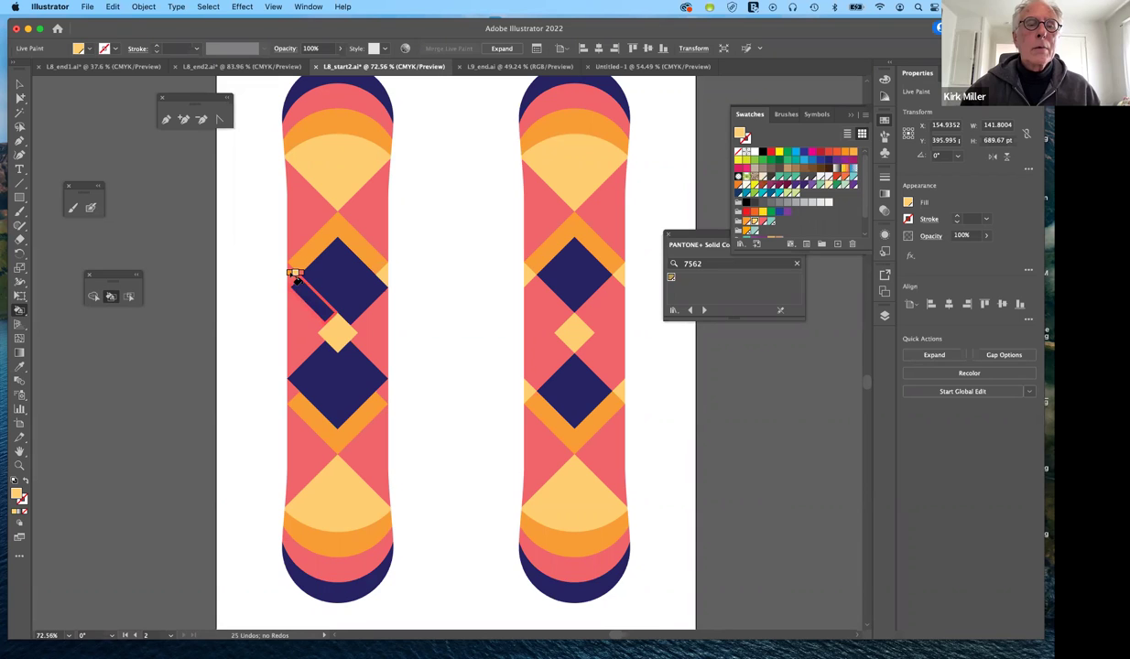
left_click(477, 344)
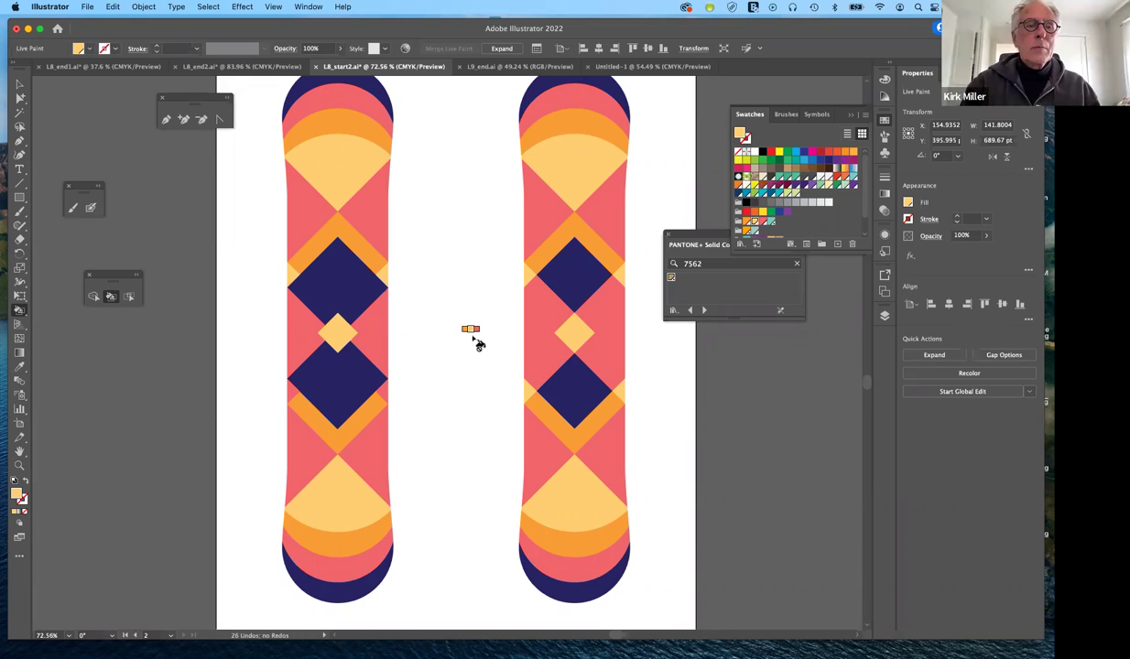
Fill the right and left edge triangles beside the lower navy diamond light yellow, then fit the artboard
scroll(477, 344, "up", 3)
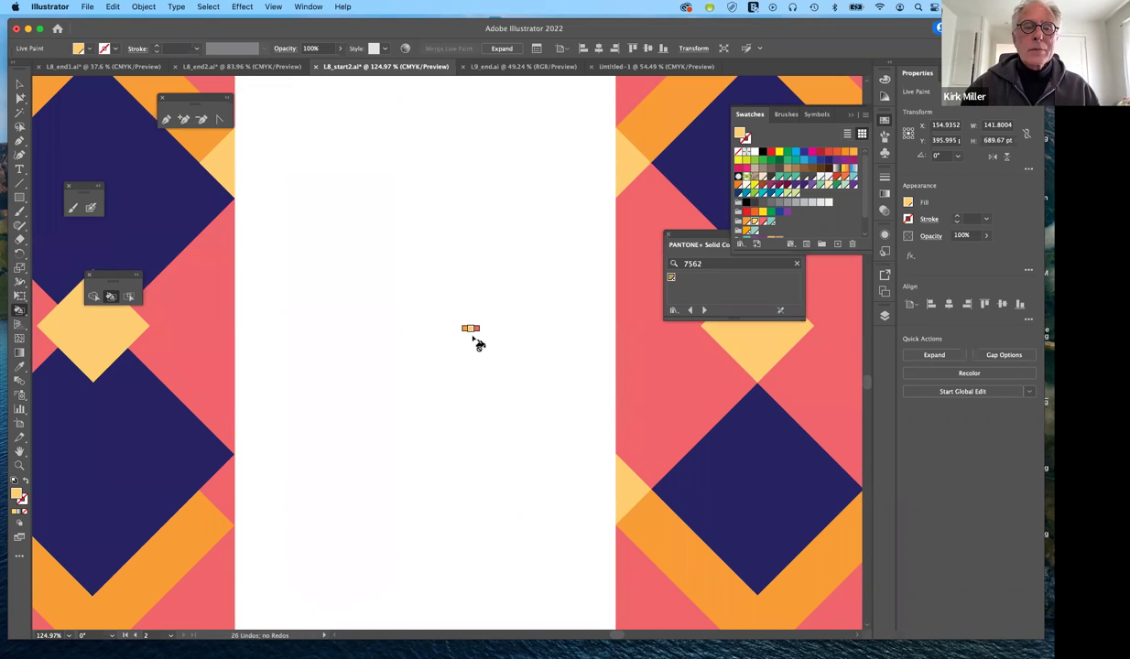
scroll(477, 344, "up", 3)
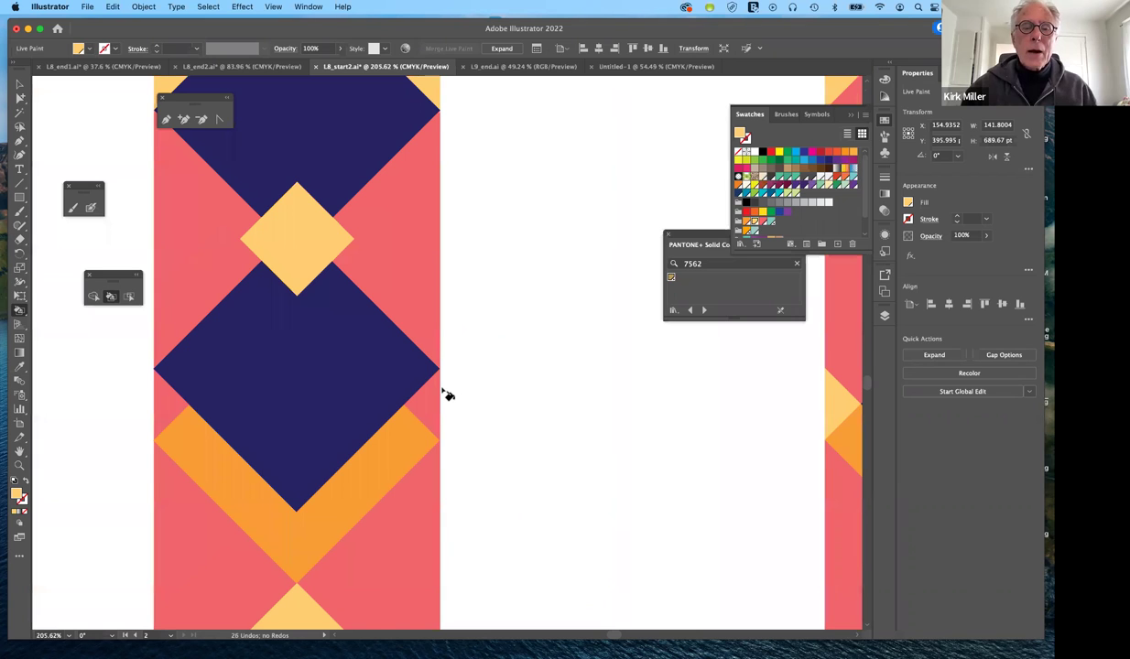
scroll(447, 394, "left", 1)
scroll(448, 395, "down", 1)
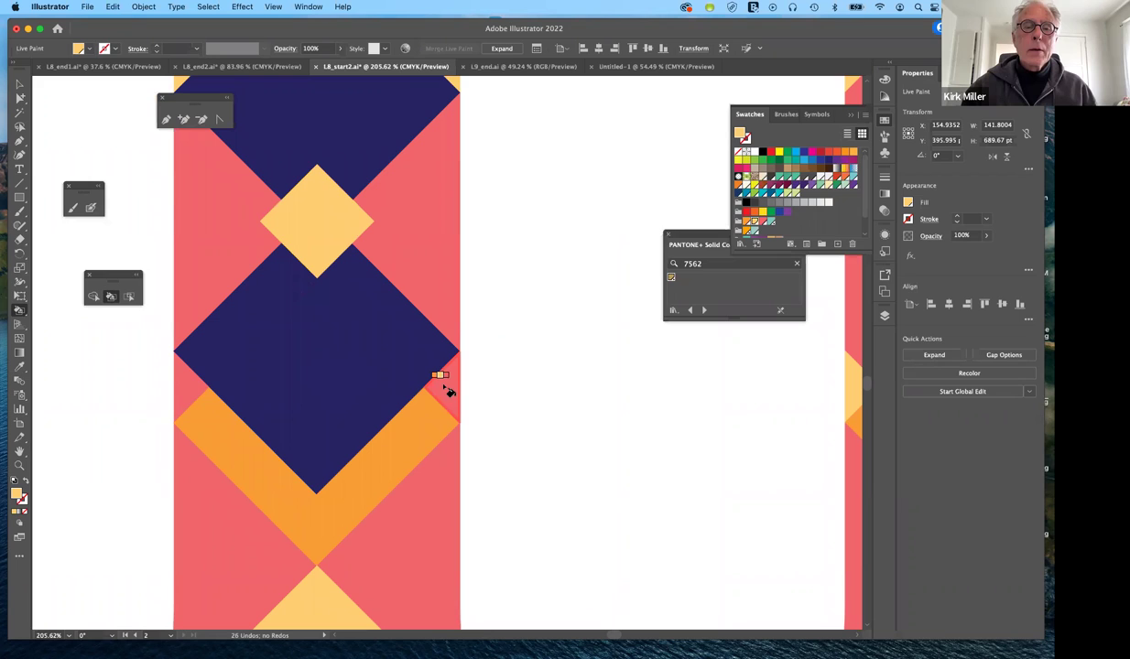
left_click(449, 391)
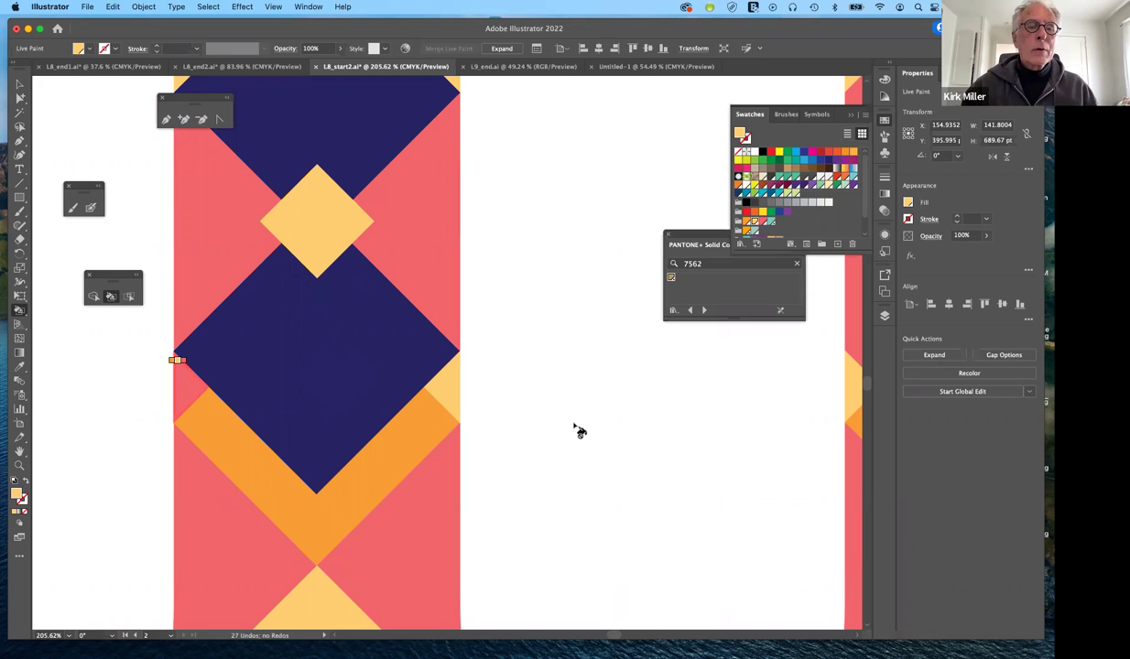
left_click(180, 368)
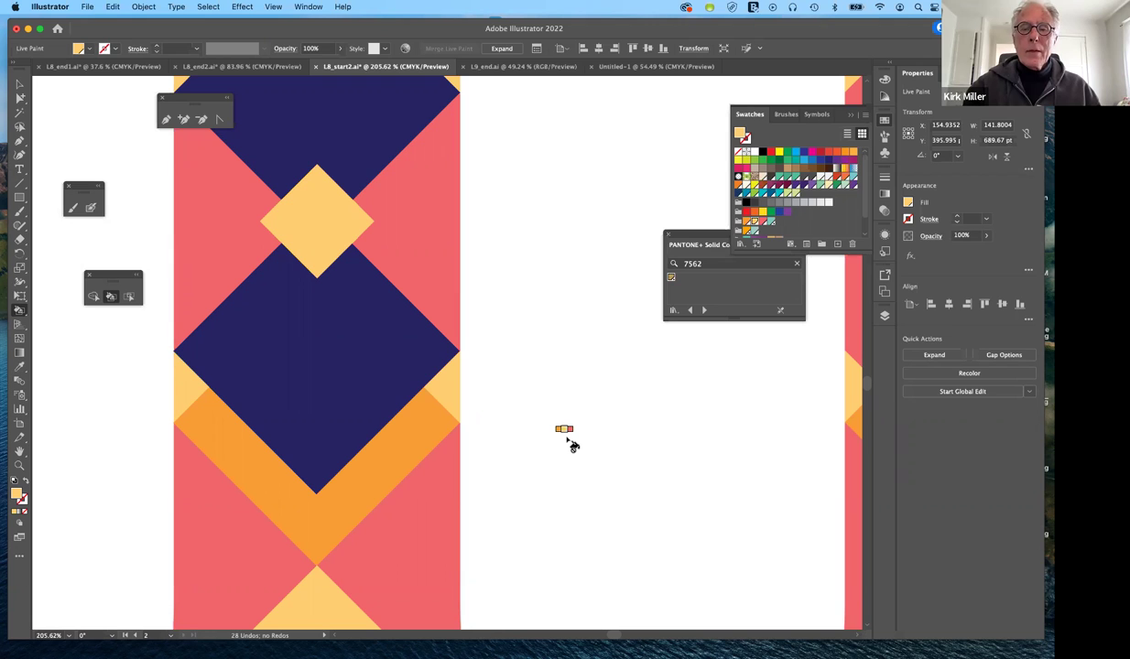
key("super+0")
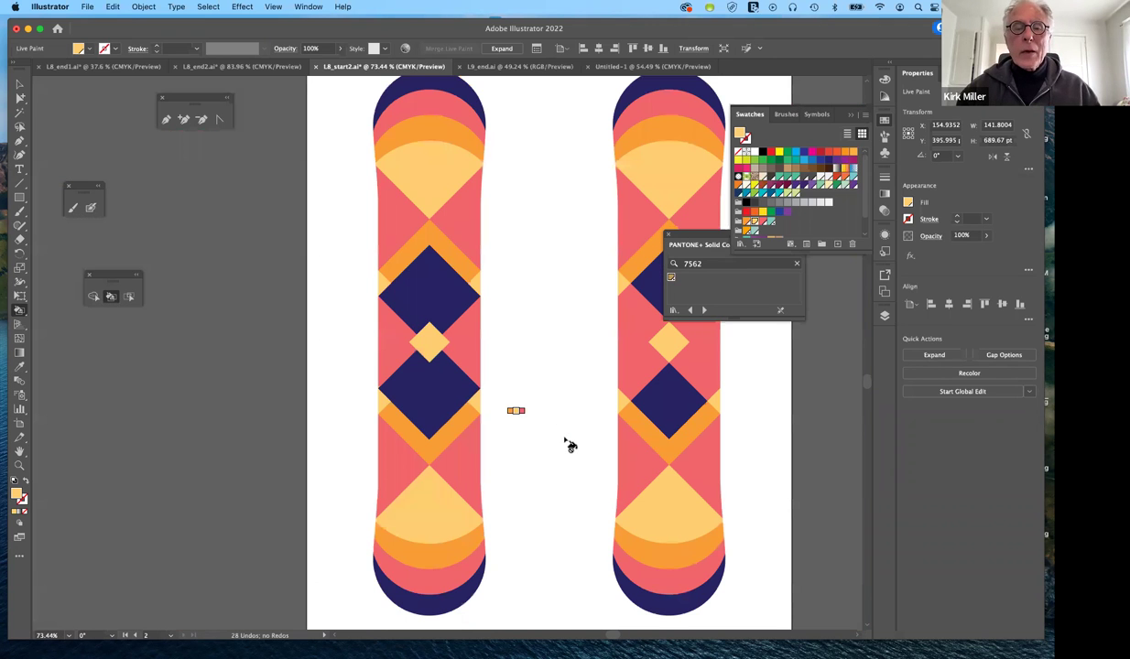
Paint the thin sliver beside the lower navy diamond pink
scroll(430, 363, "right", 2)
scroll(430, 363, "down", 1)
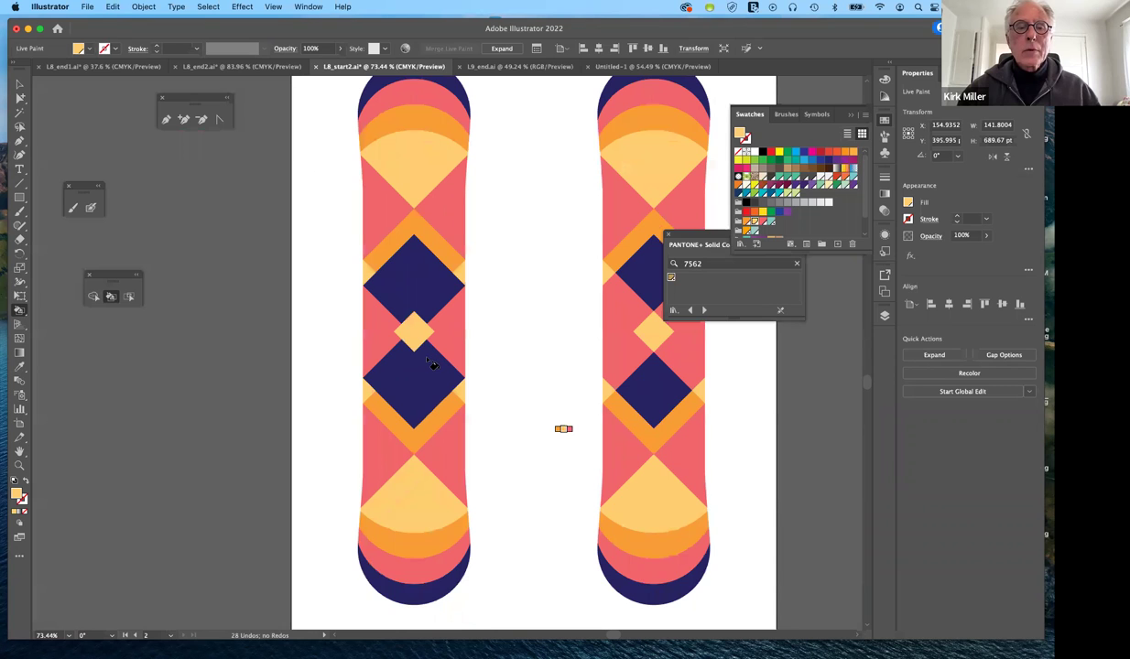
left_click(431, 365)
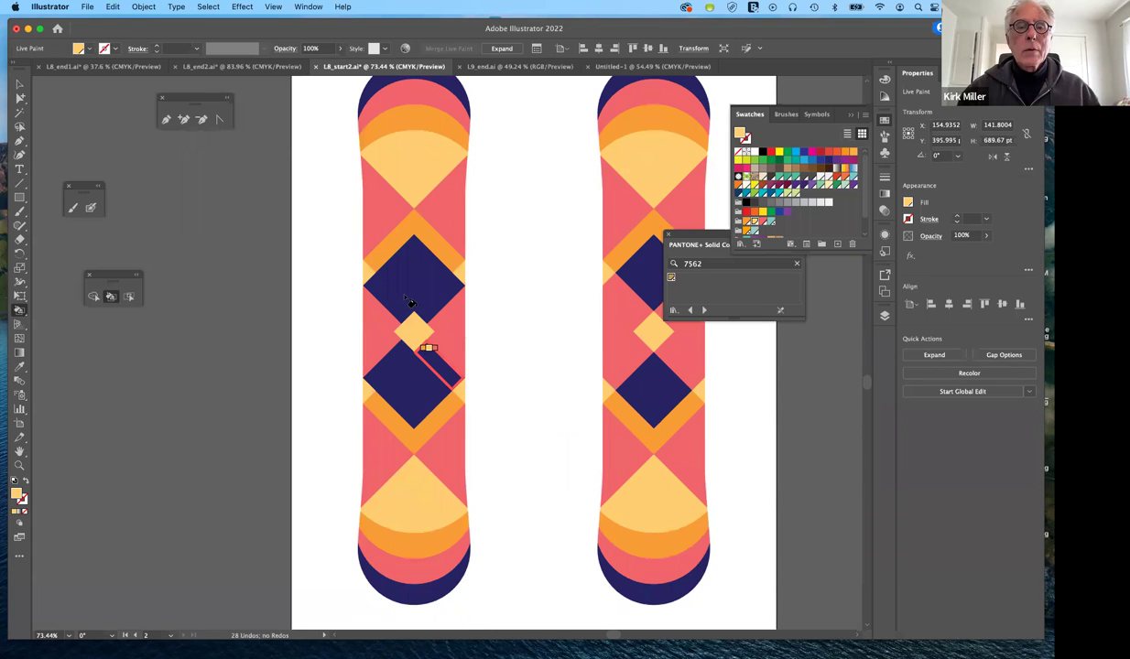
Inspect the navy diamond's underlying rotated rectangle, then reselect the whole left snowboard
left_click(19, 98)
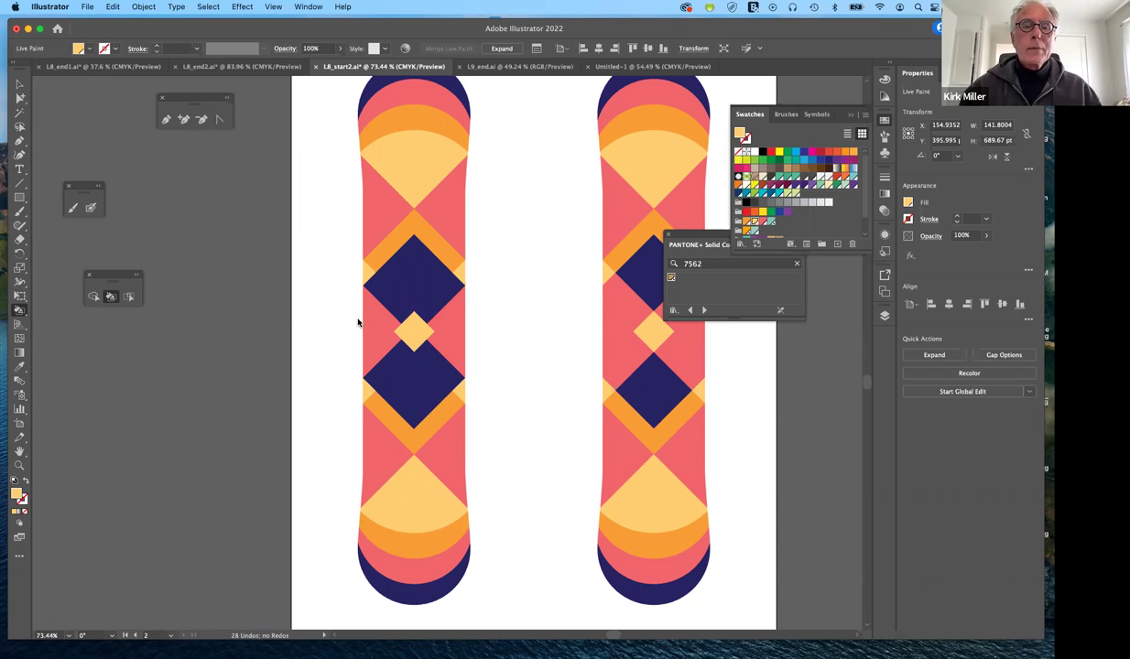
key("shift+l")
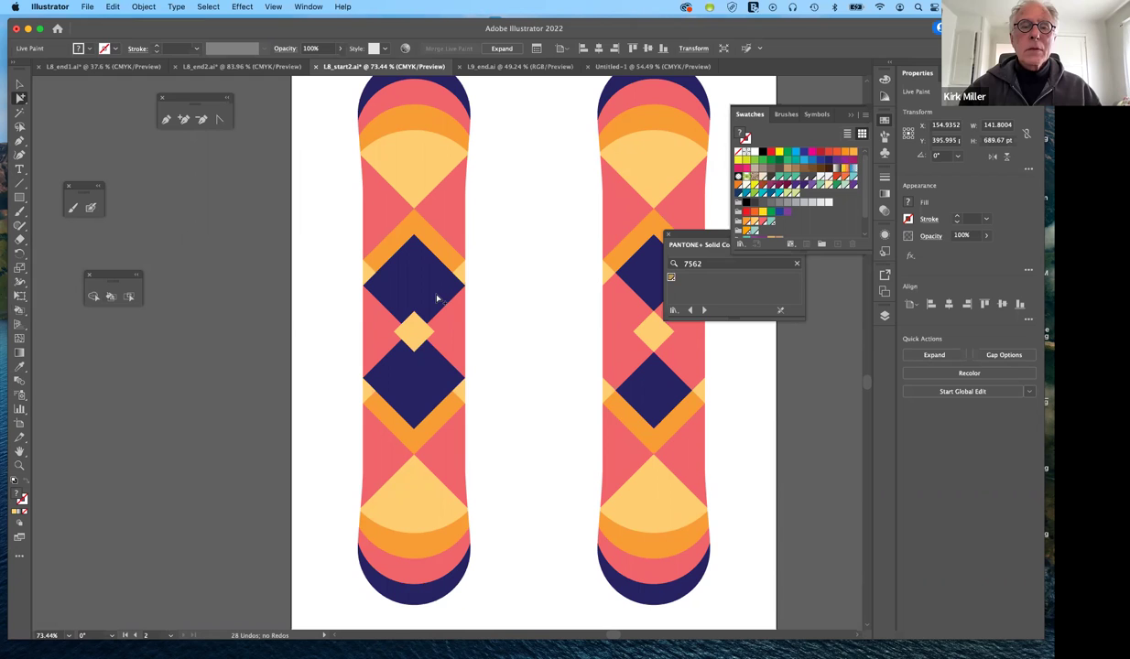
key("super+shift+a")
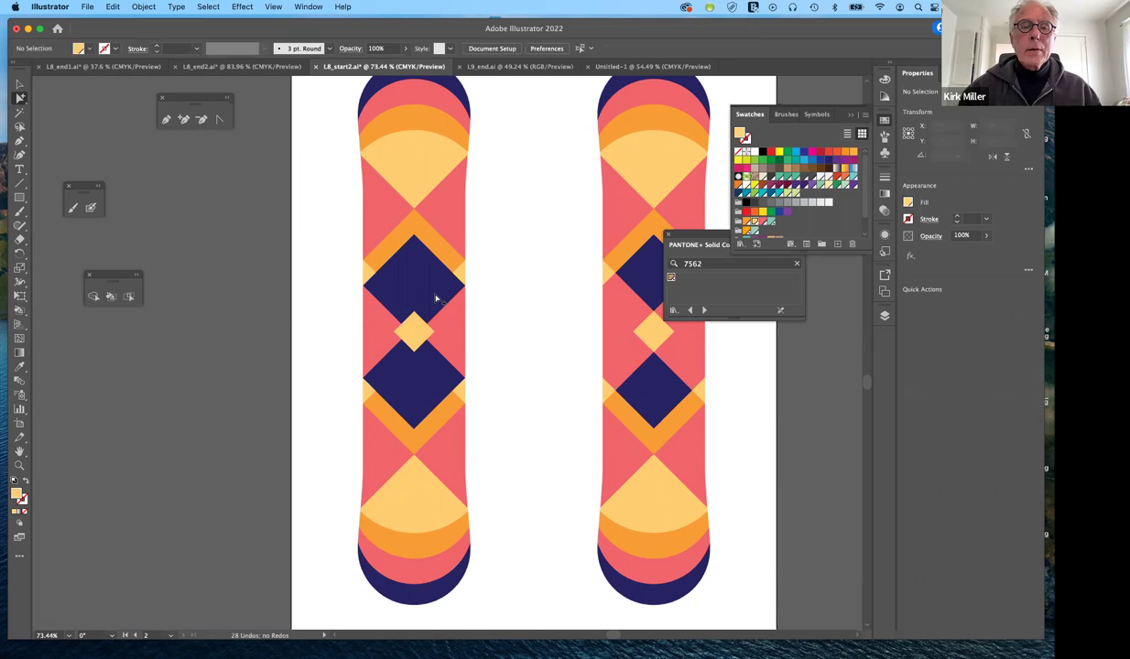
left_click(436, 298)
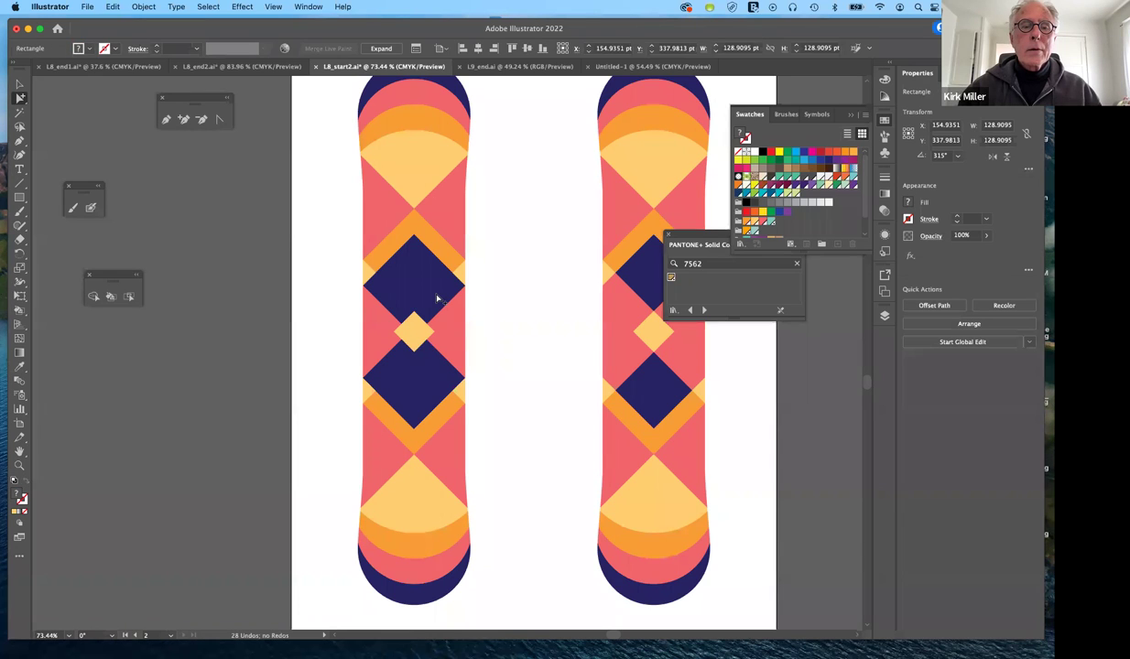
left_click(22, 81)
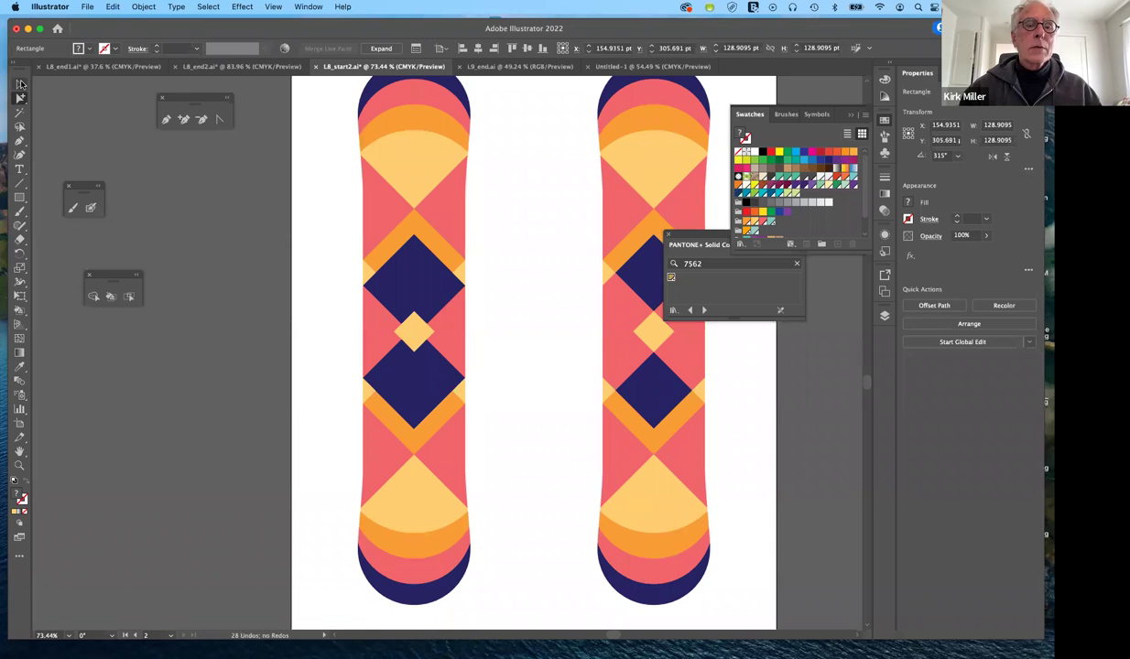
left_click(22, 83)
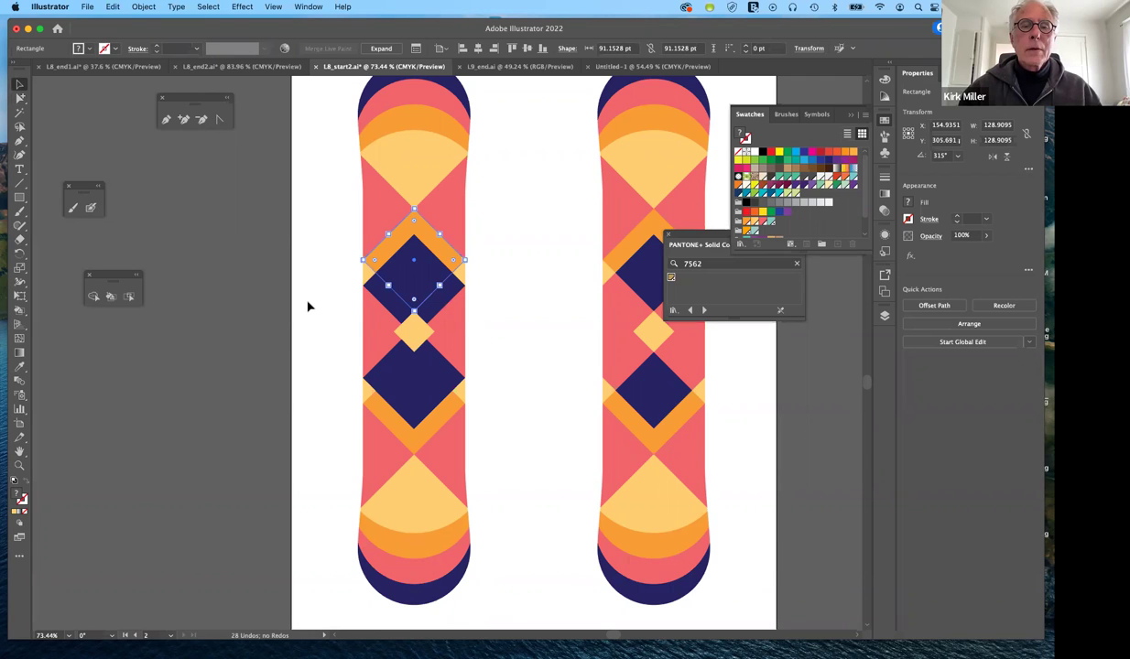
key("super+shift+a")
scroll(451, 314, "left", 1)
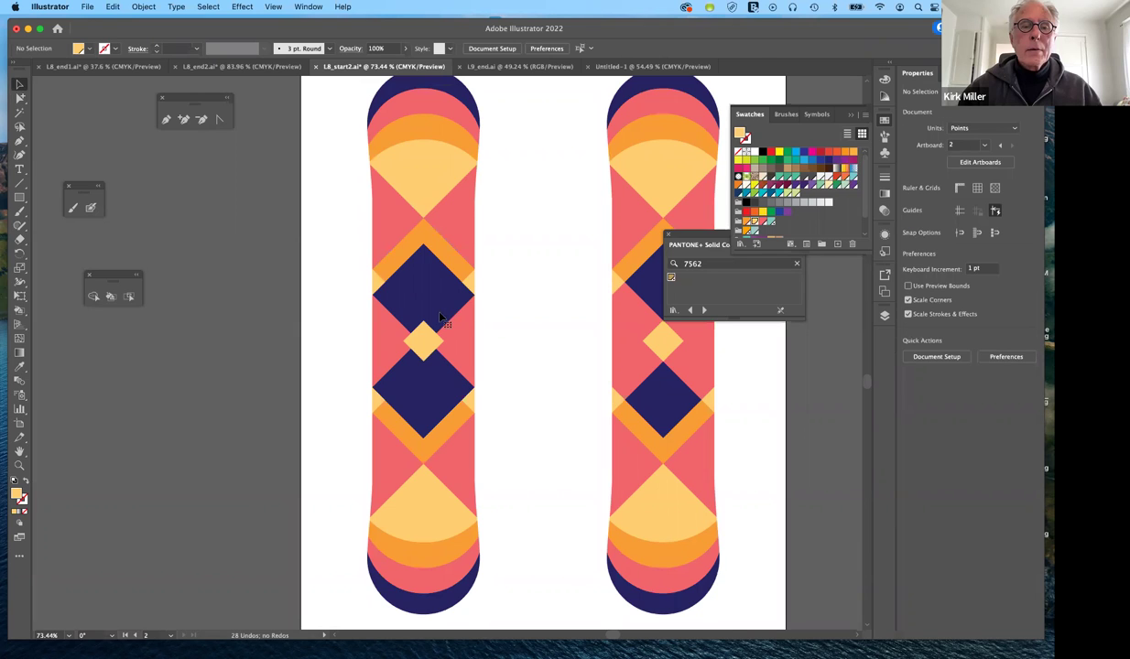
left_click(440, 318)
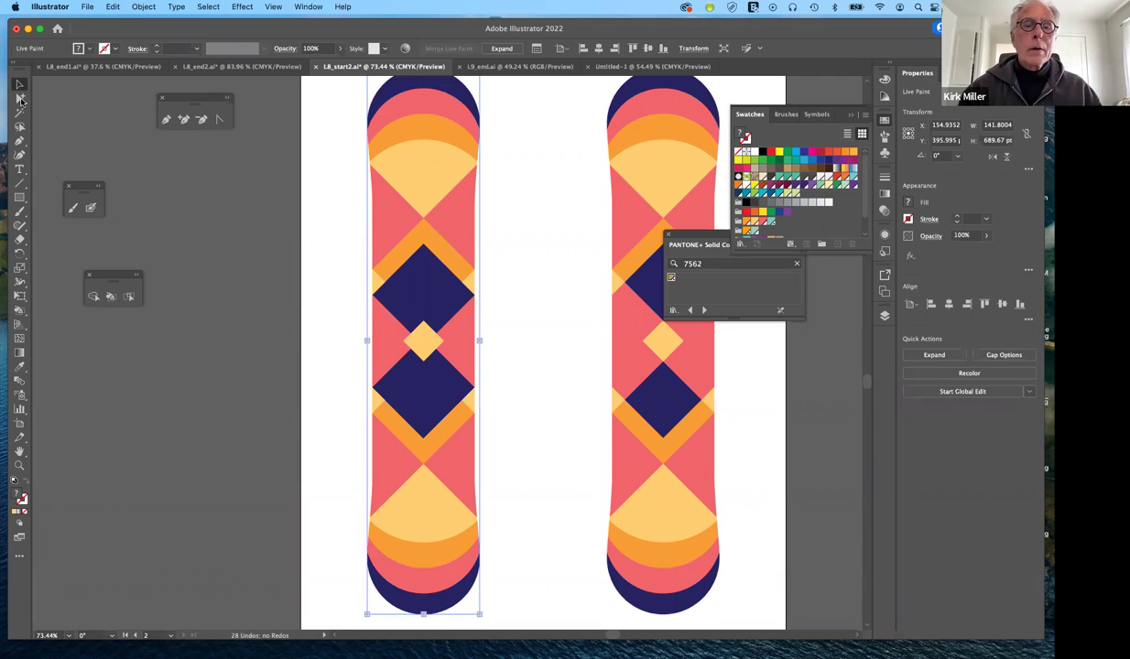
Clear the selection and switch to the Live Paint Bucket with pale yellow as the fill
left_click(20, 98)
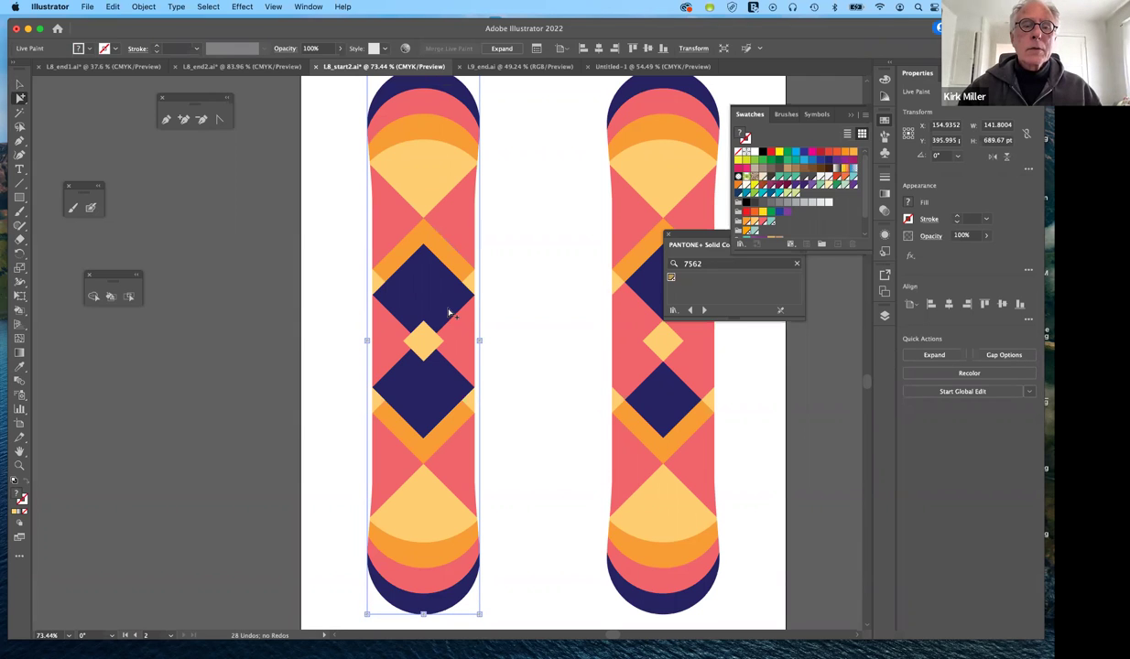
key("super+shift+a")
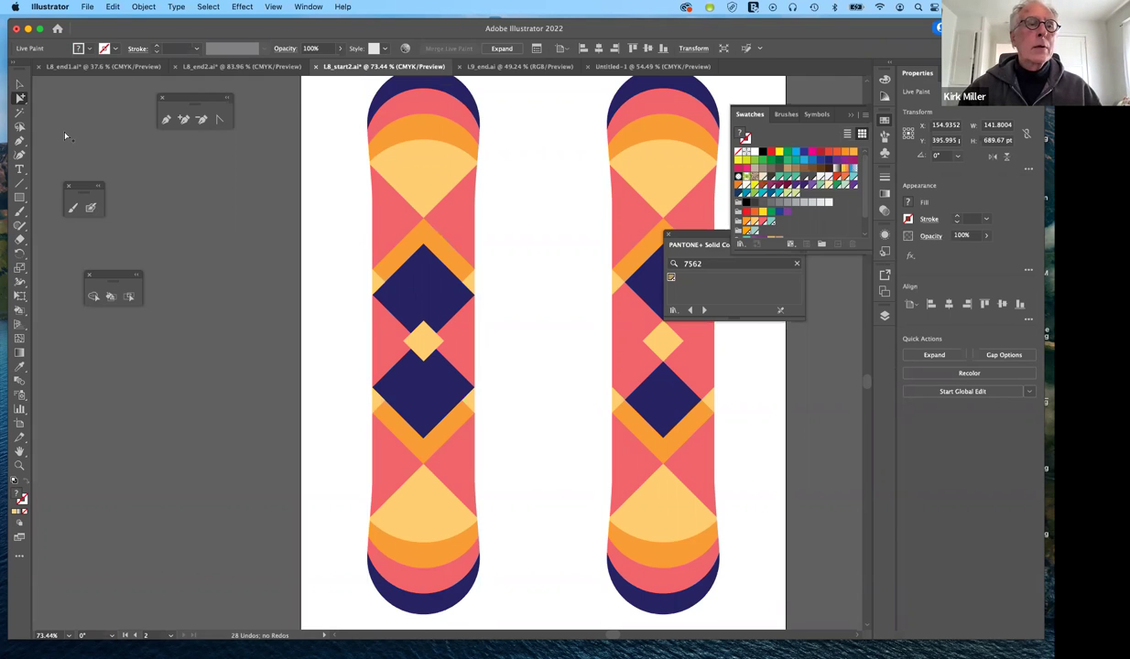
left_click_drag(20, 99, 74, 95)
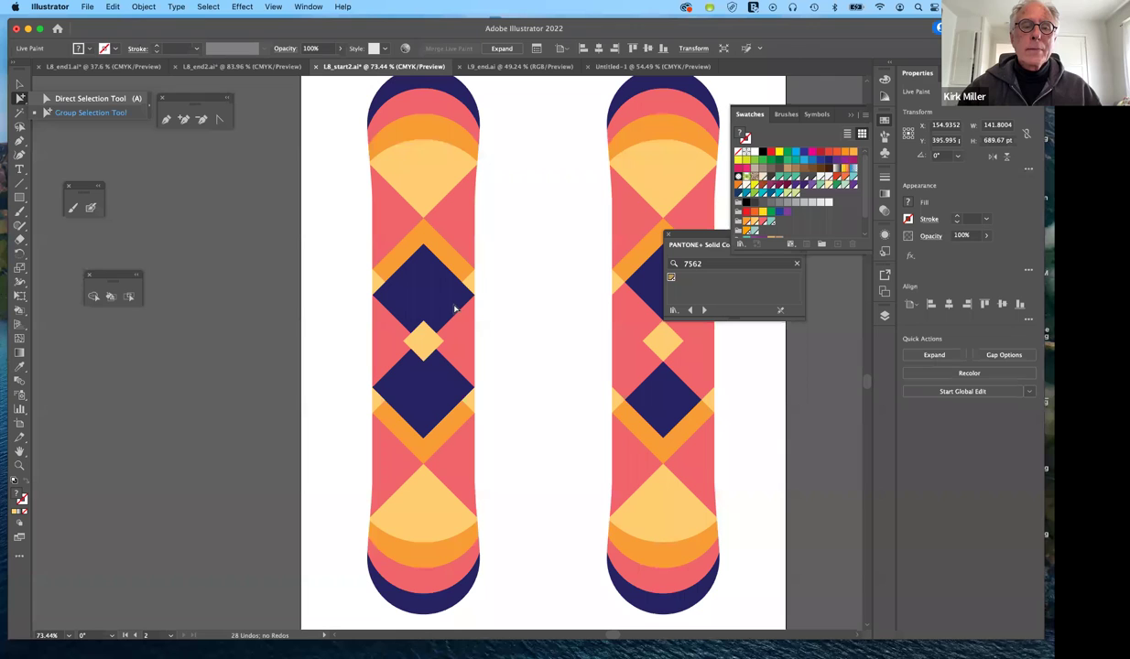
key("a")
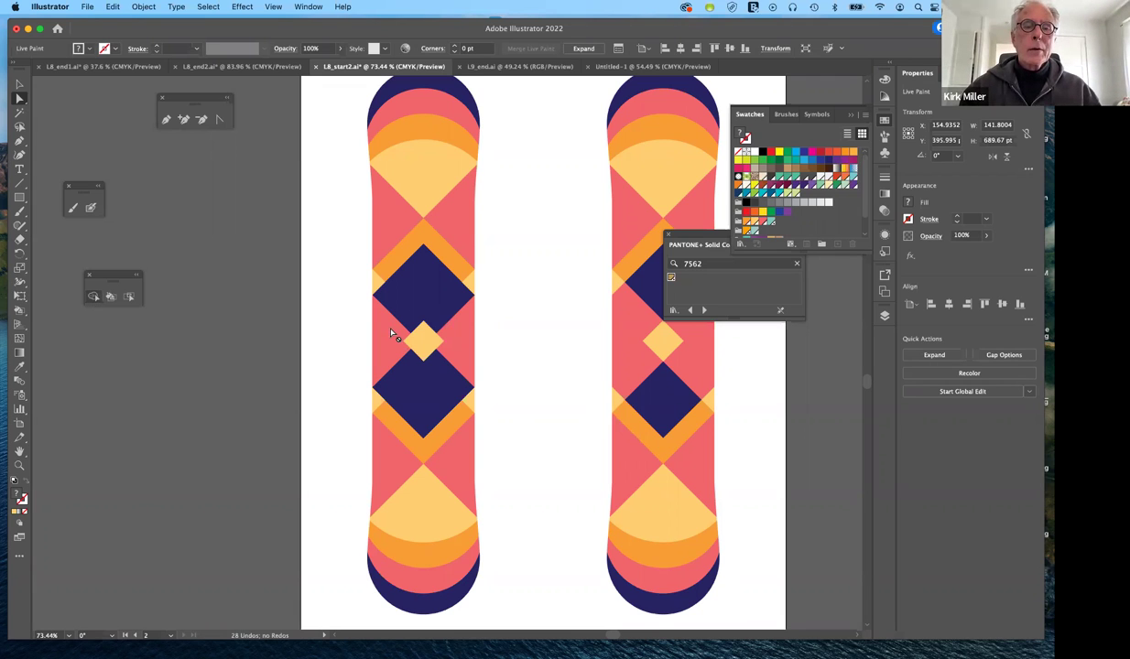
key("k")
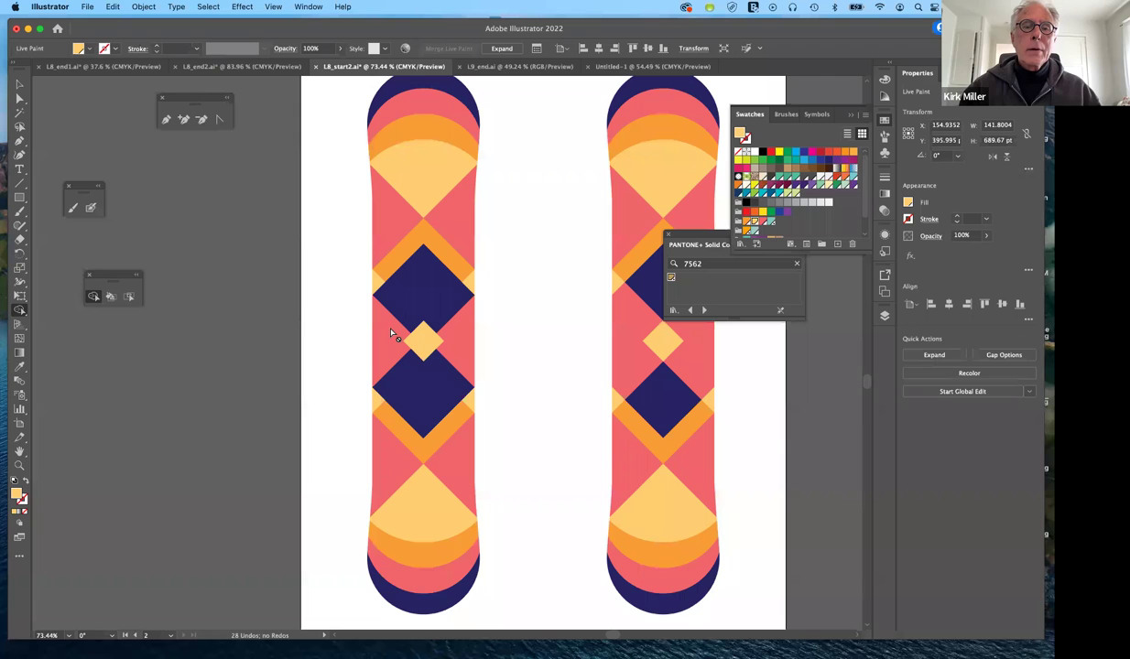
Switch the fill to coral and paint the navy edge strips around both left-board diamonds
left_click(109, 298)
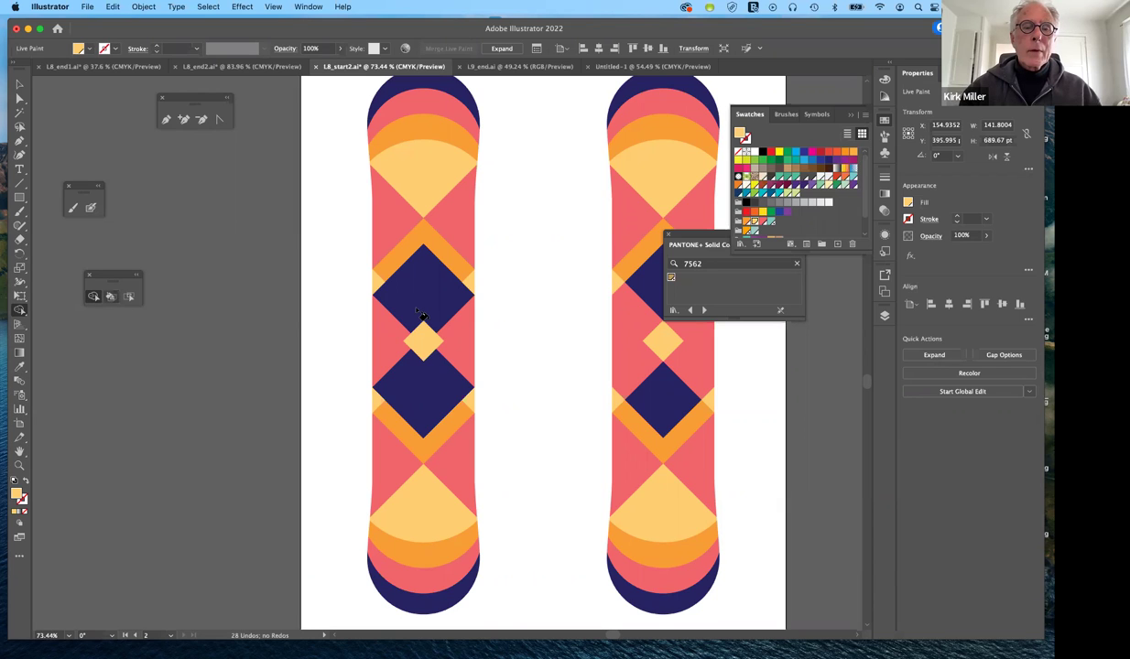
key("k")
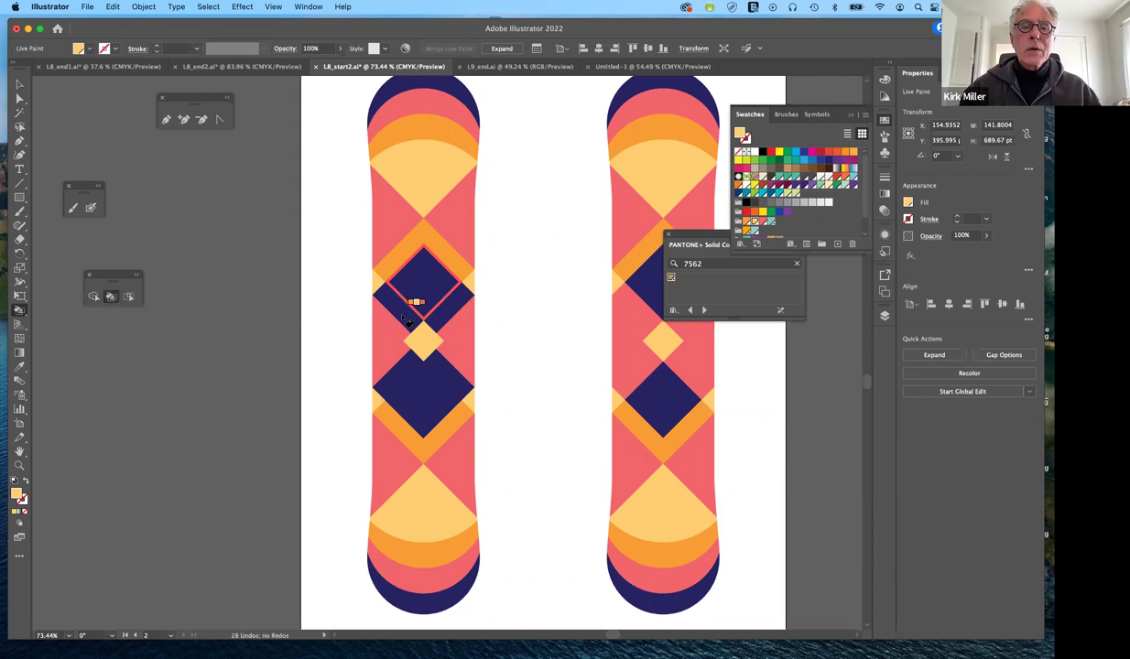
left_click(399, 309)
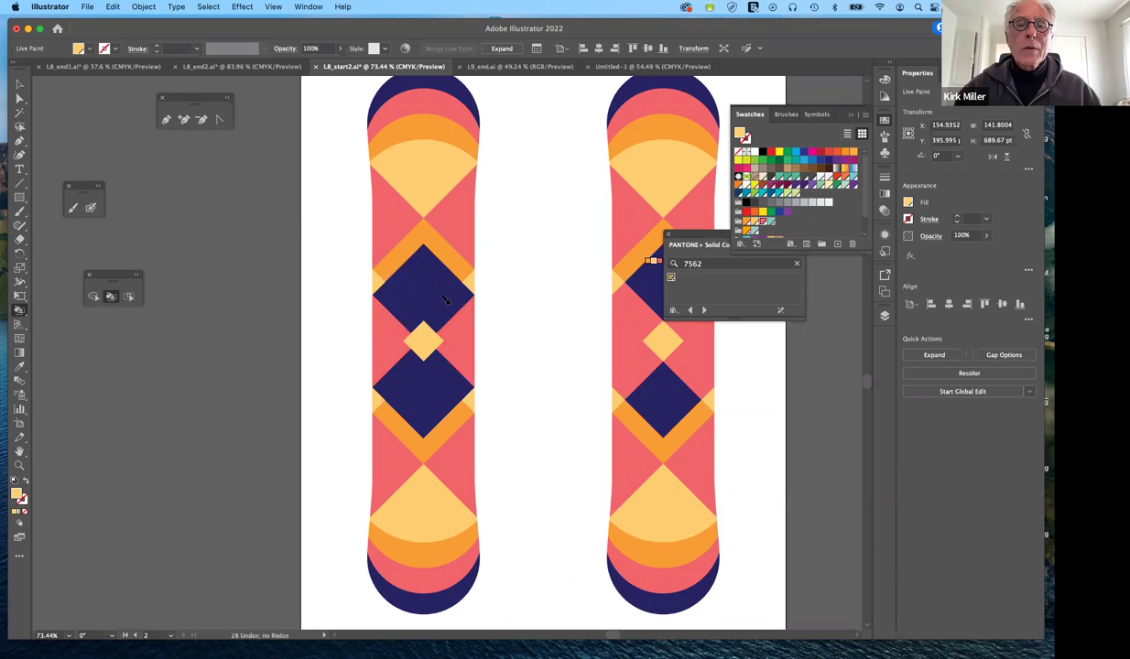
key("Left")
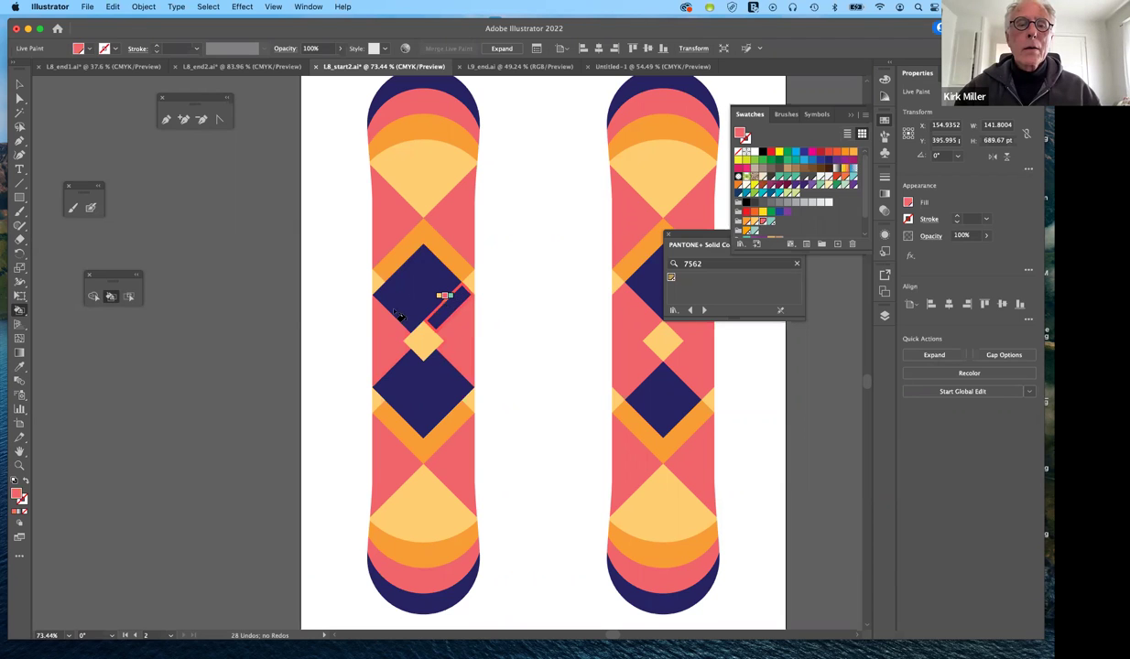
left_click(452, 311)
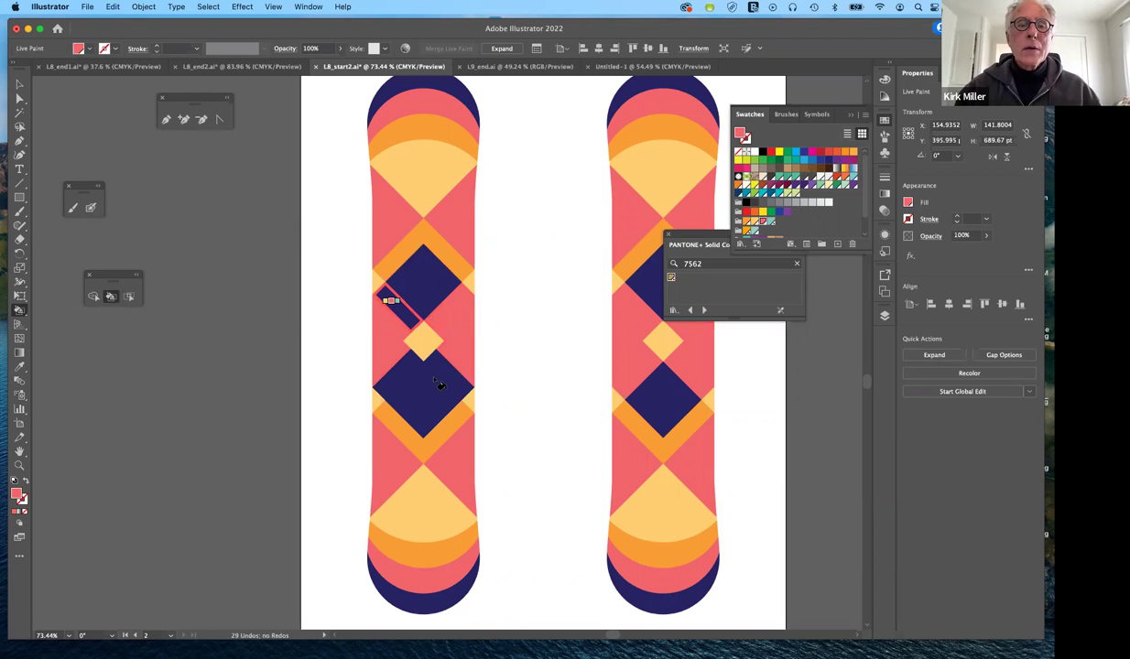
left_click(391, 305)
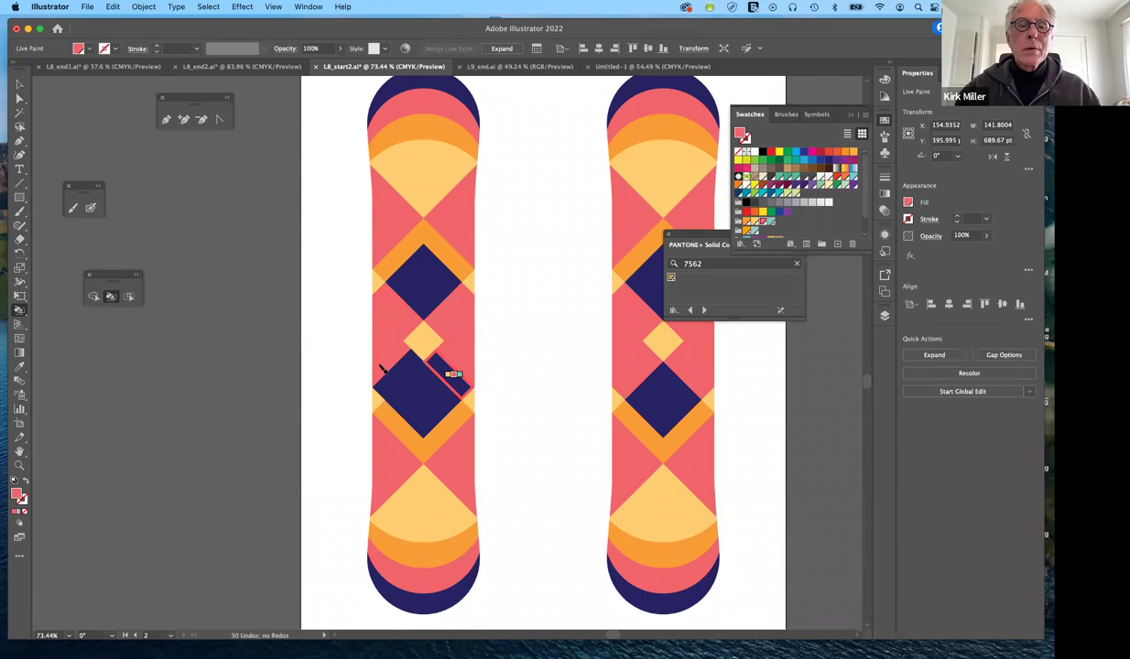
left_click(451, 379)
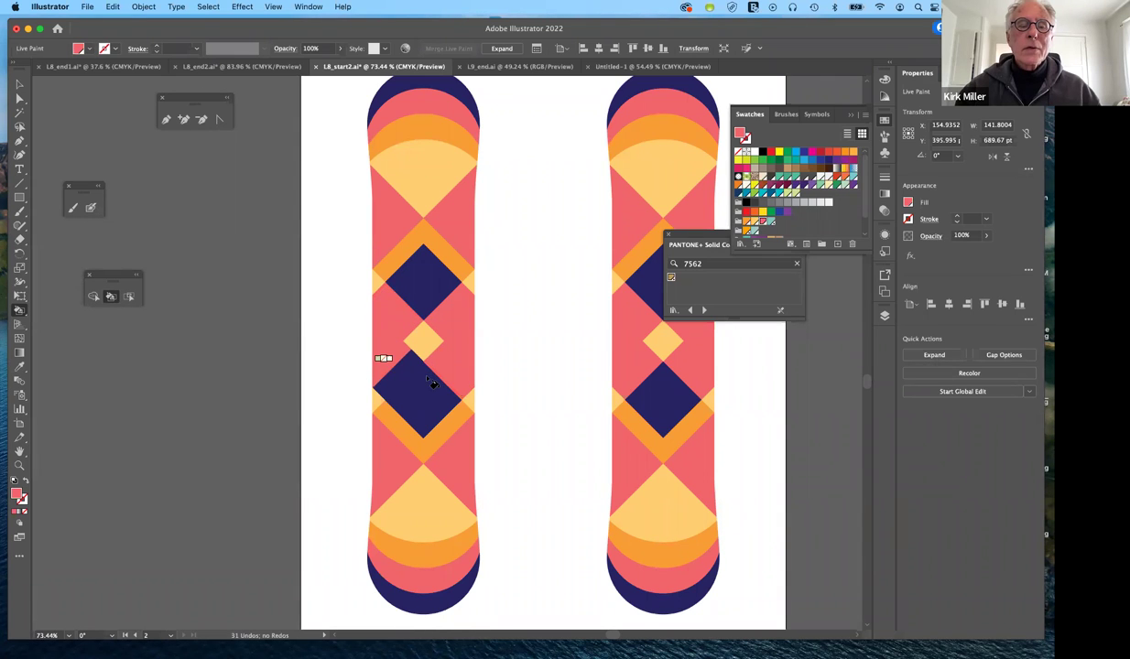
left_click(429, 379)
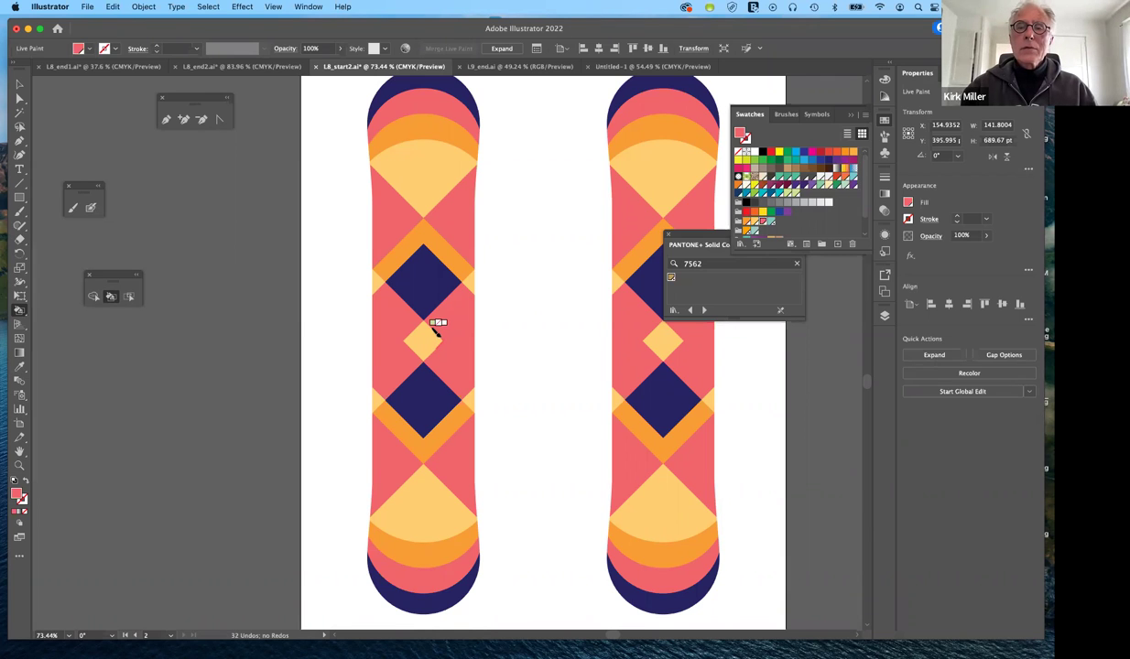
Cycle the swatches to set a pink stroke and teal fill for the Live Paint Bucket
key("Right")
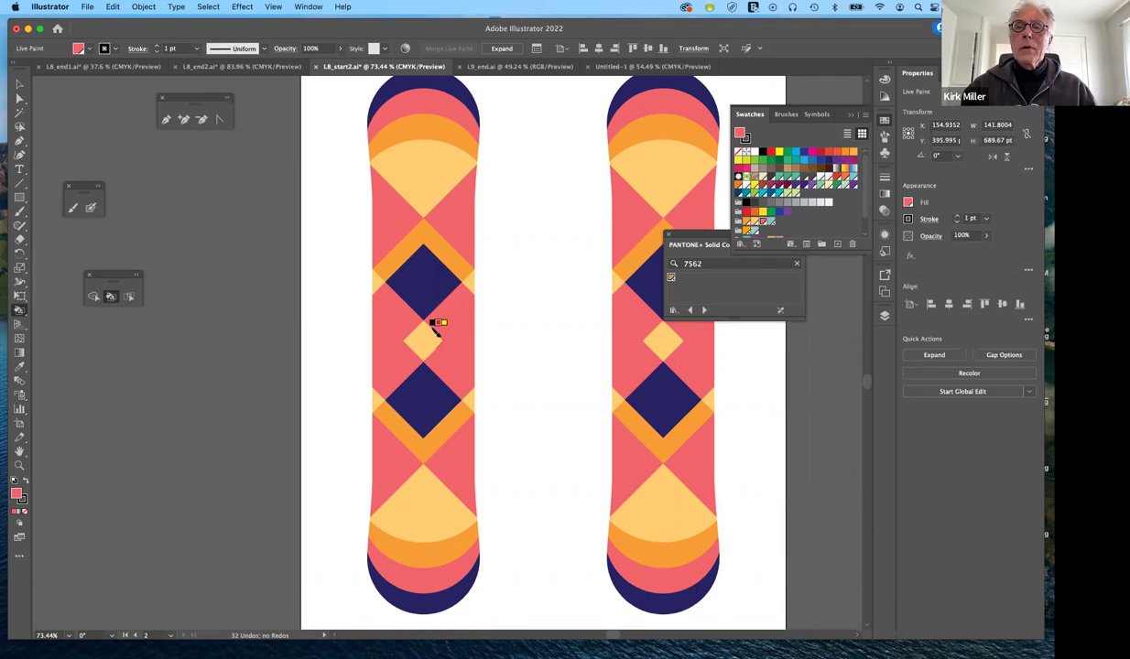
key("Down")
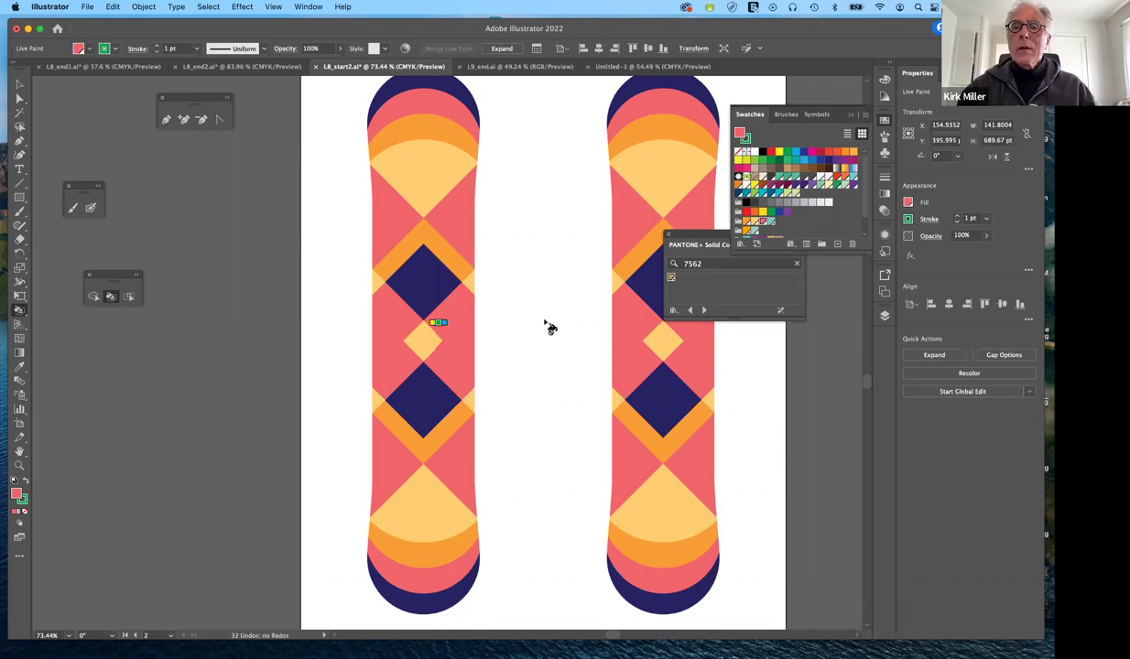
key("Left")
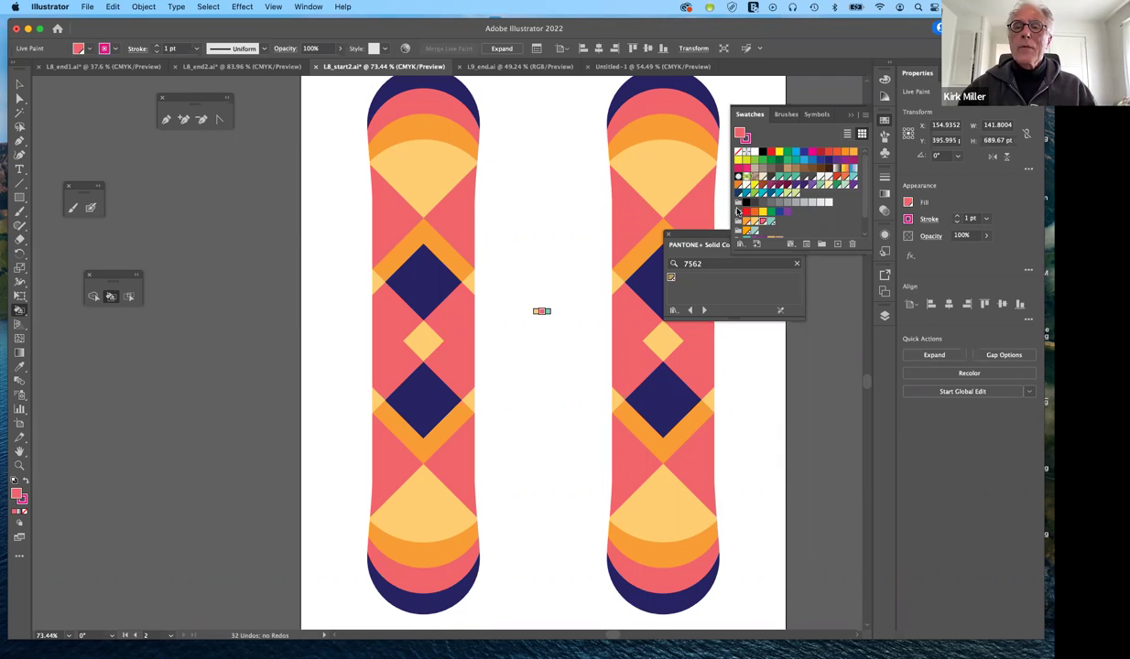
left_click(736, 212)
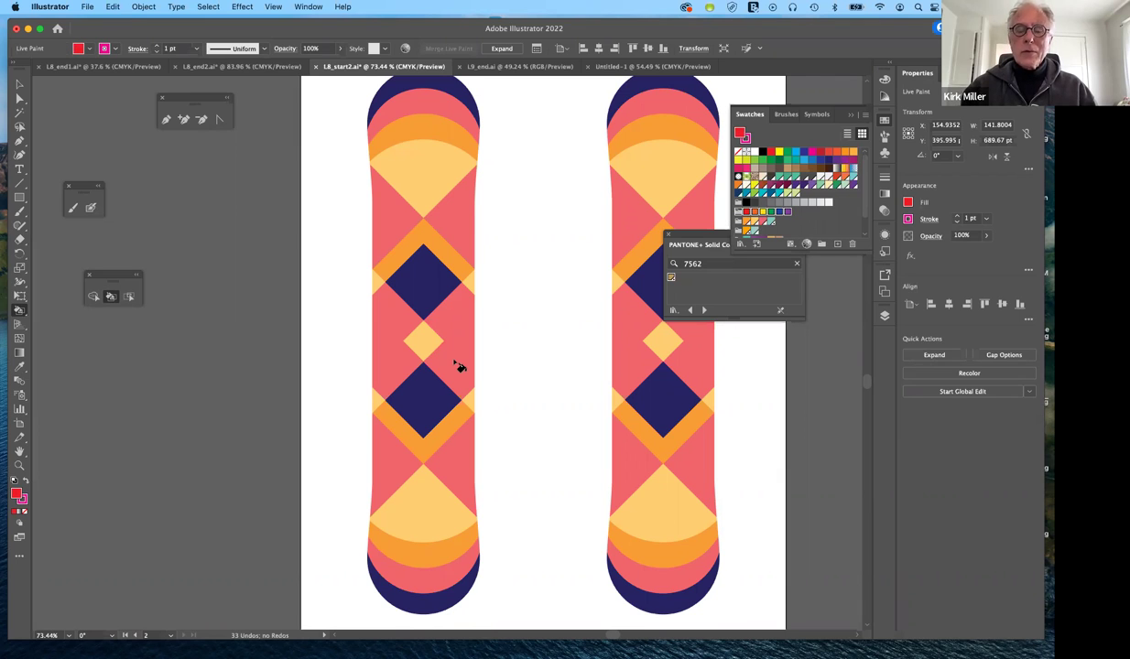
key("Right")
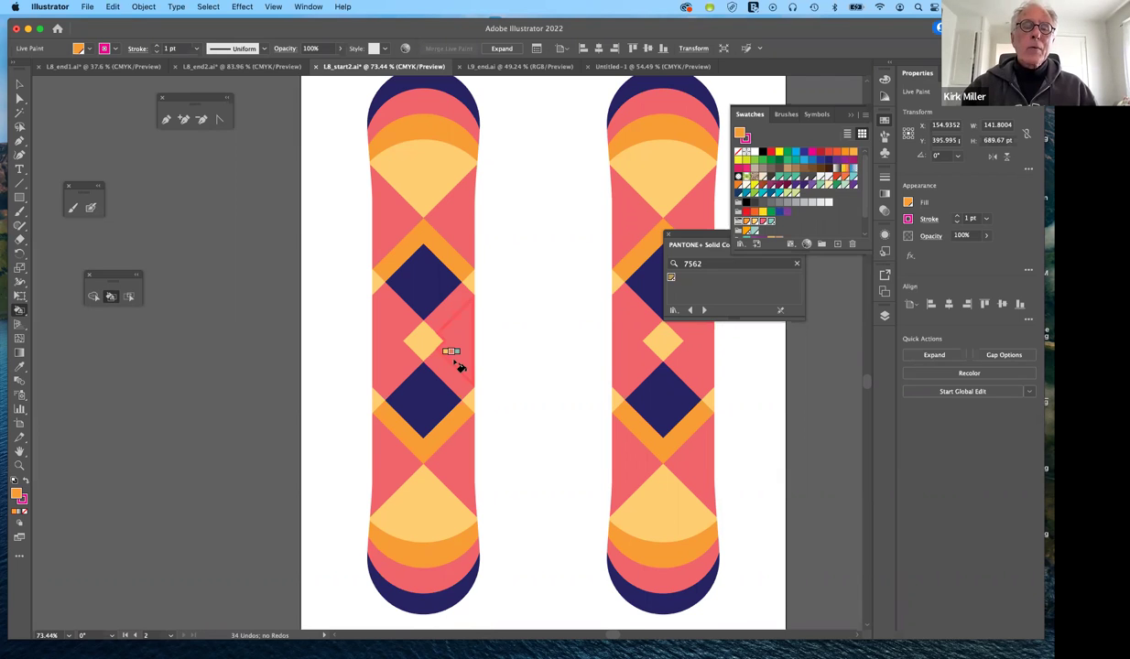
key("Right")
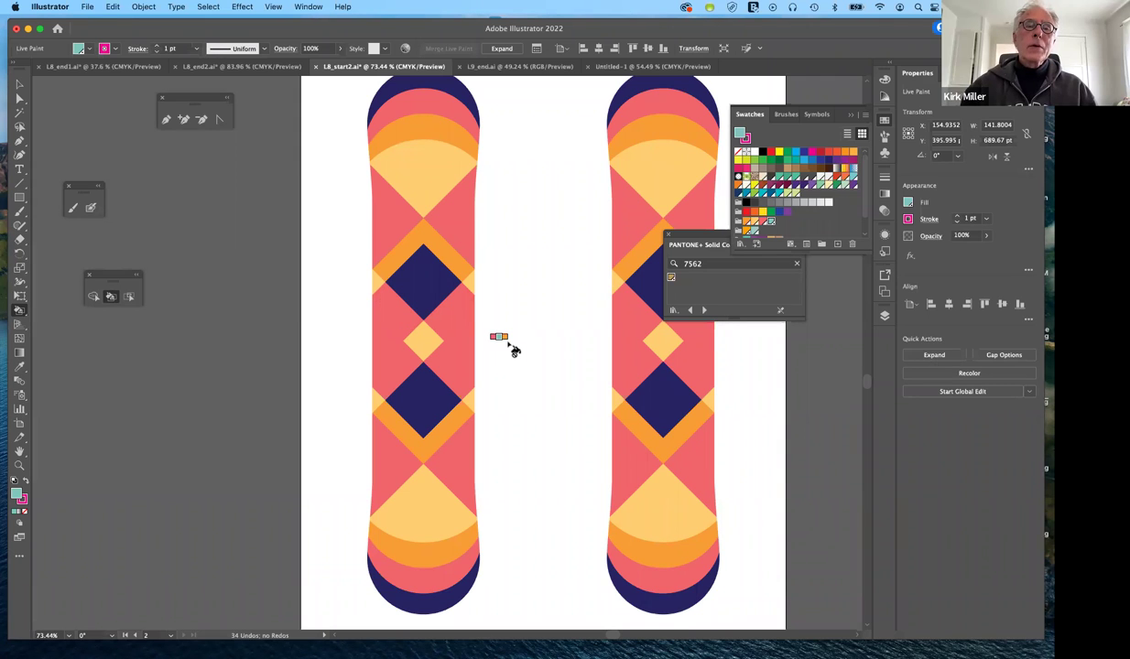
scroll(513, 349, "up", 1)
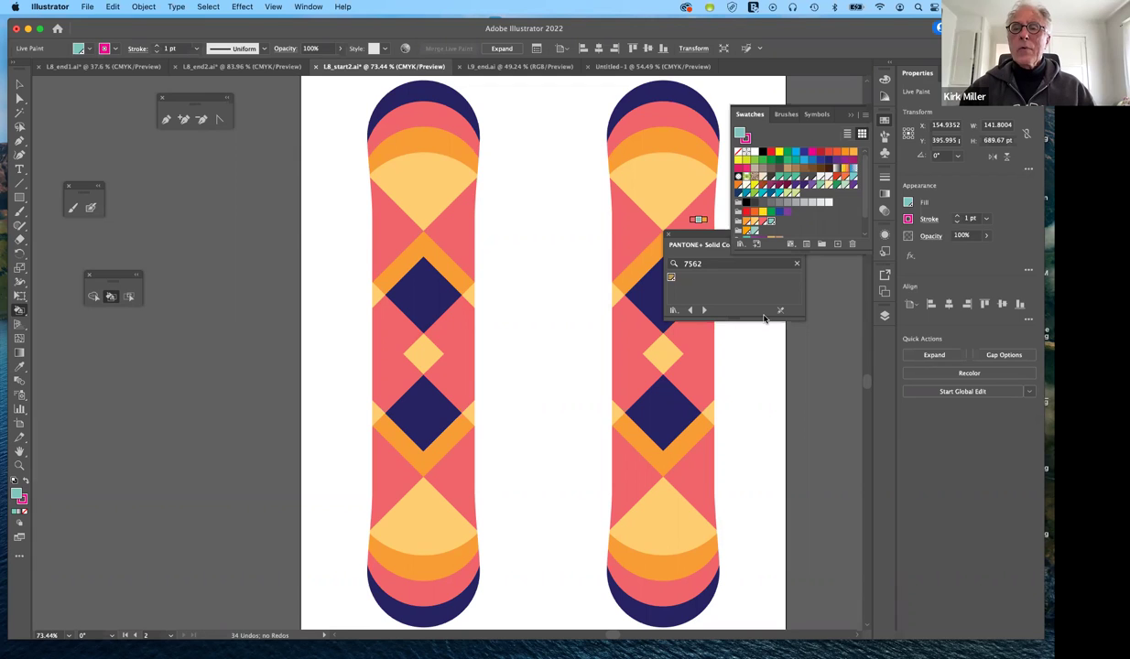
Move the PANTONE+ Solid Coated panel off the artwork and return to the Selection tool (V)
left_click_drag(670, 241, 730, 327)
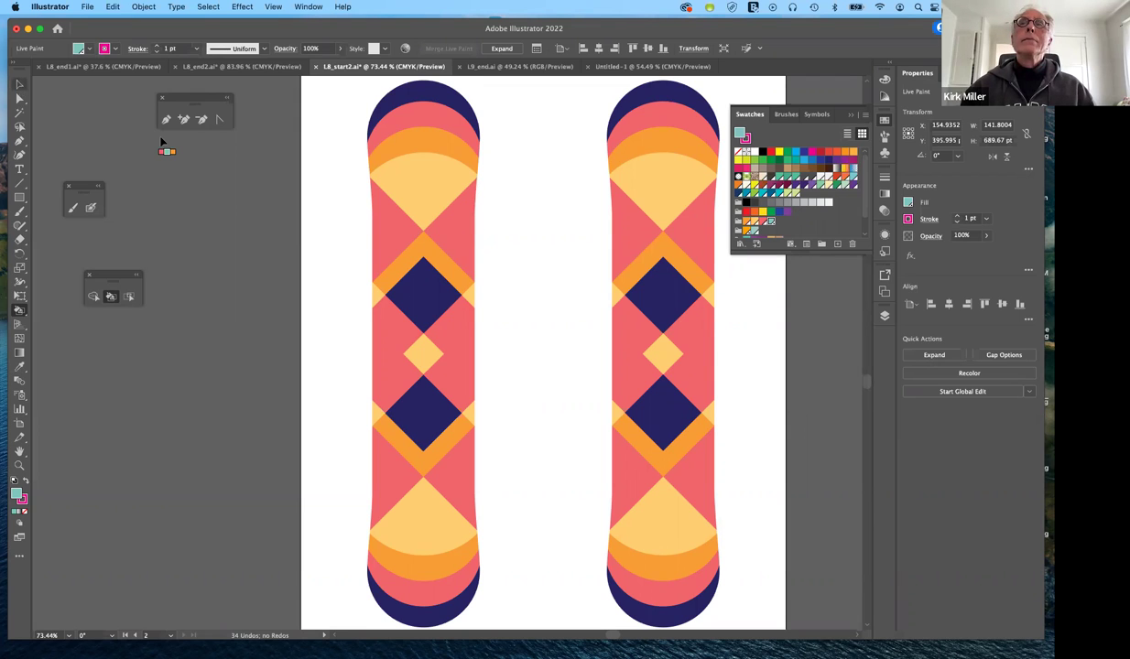
key("v")
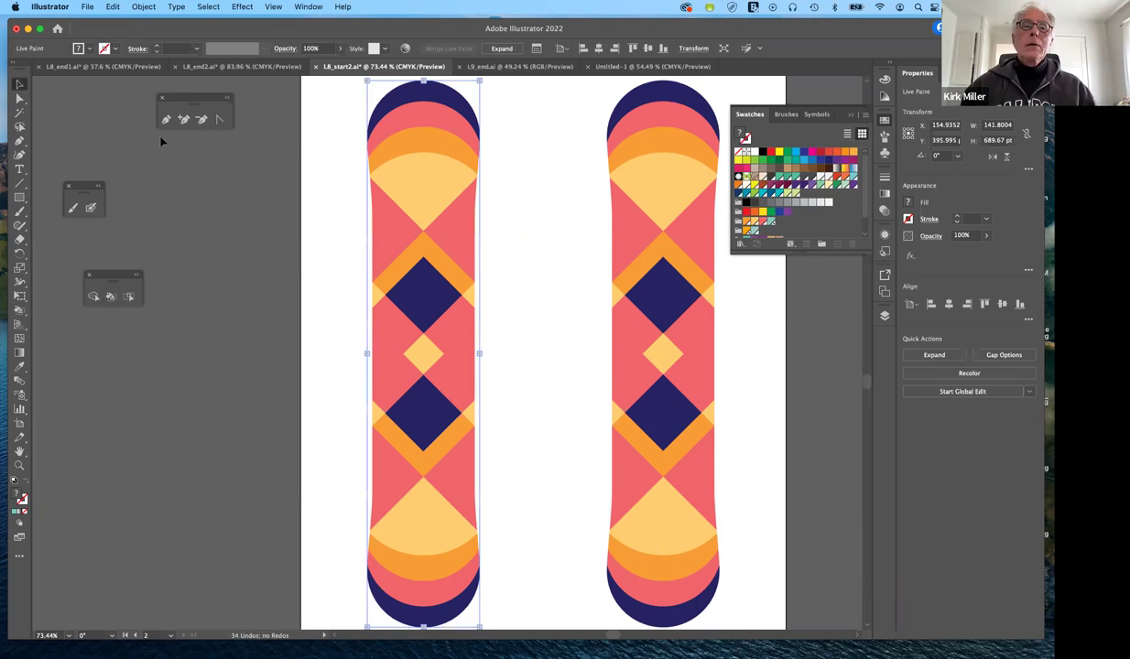
Bring up the L9_end.ai document with the Strawberry Lemonade and Grilled Rainbow Trout cards
left_click(492, 68)
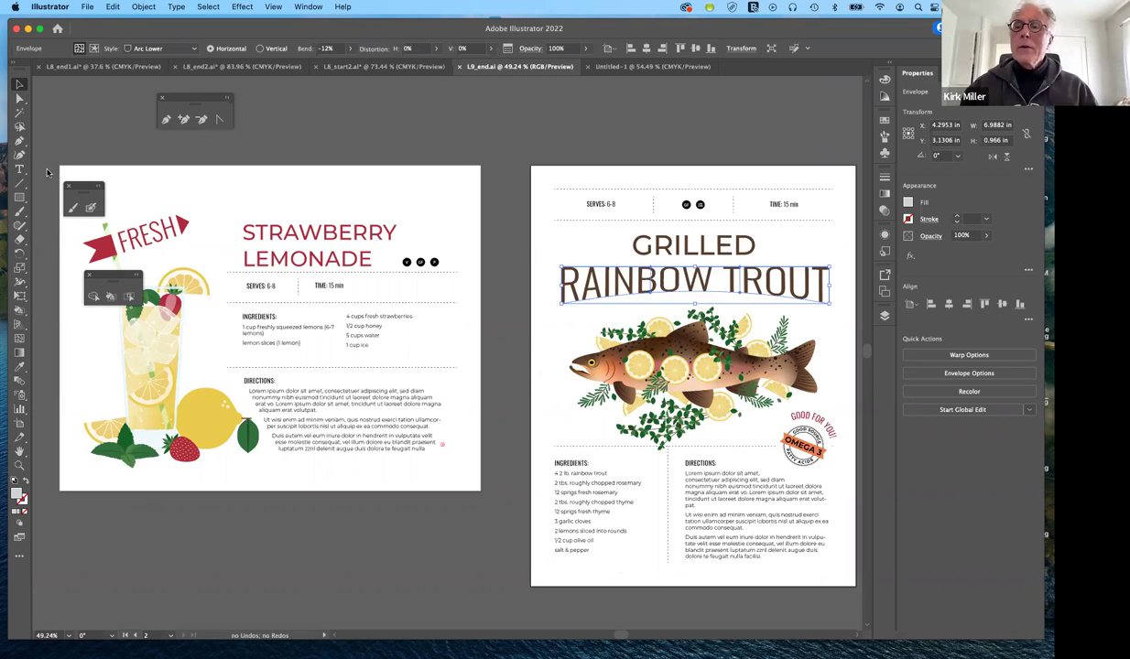
Select the Type tool in Illustrator, then bring up the typeLecture.pdf Typography: The Basics slides in Safari
key("t")
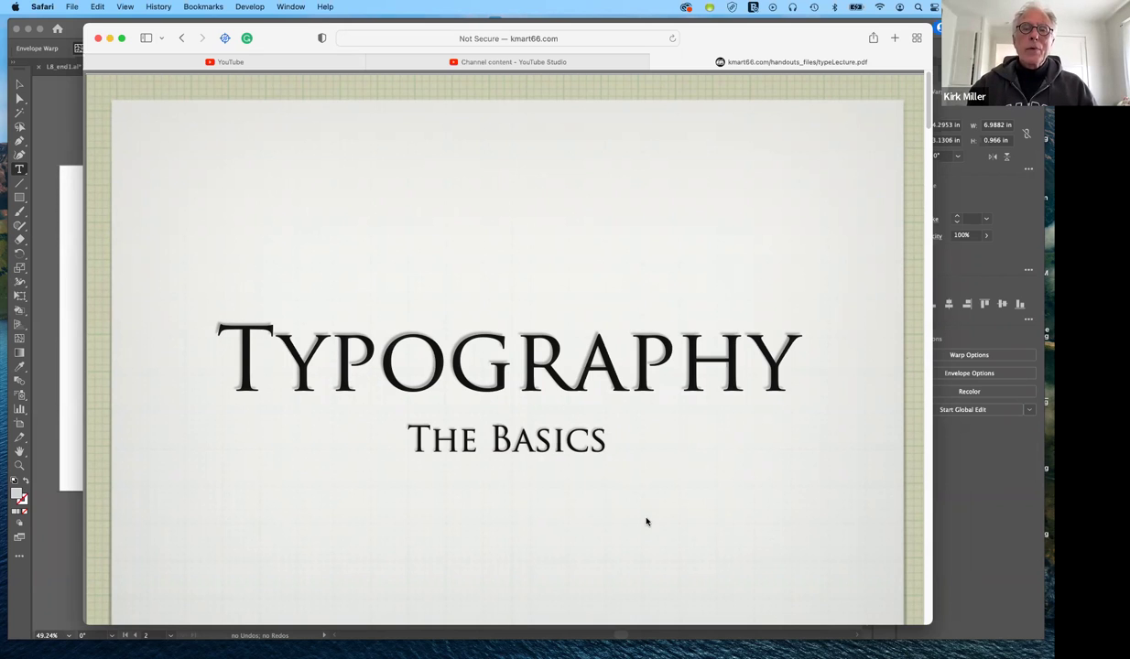
Scroll typeLecture.pdf down from the Typography: The Basics title slide toward the Categories slide
scroll(645, 521, "down", 1)
scroll(646, 520, "down", 1)
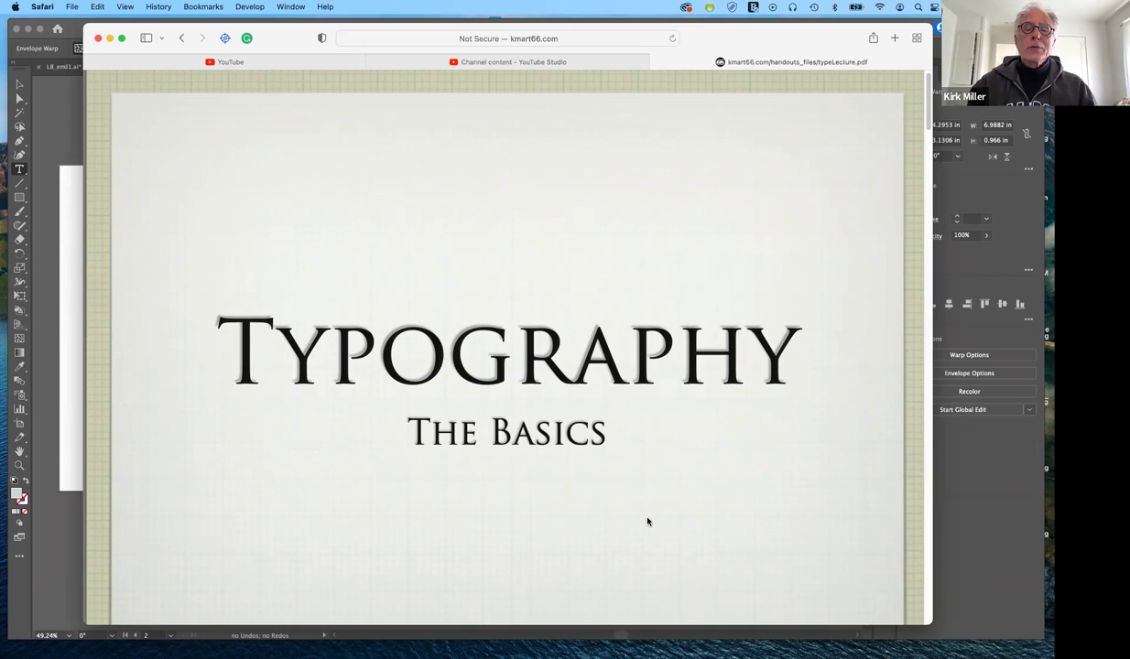
scroll(647, 522, "down", 1)
scroll(647, 522, "down", 1)
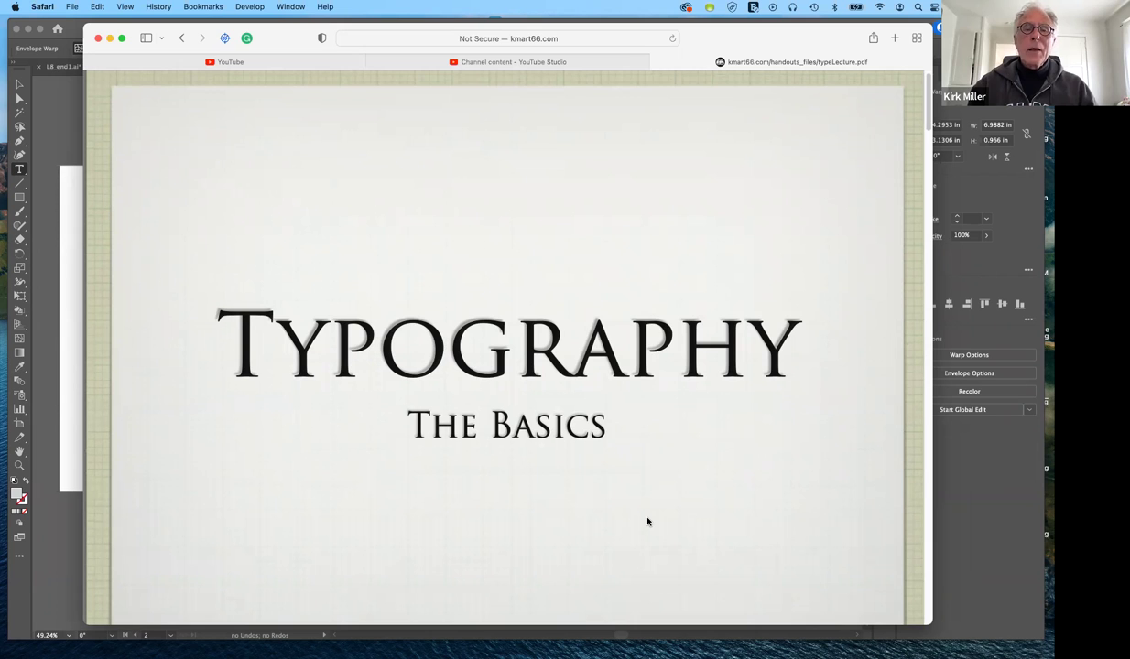
scroll(647, 522, "down", 1)
scroll(647, 522, "down", 1)
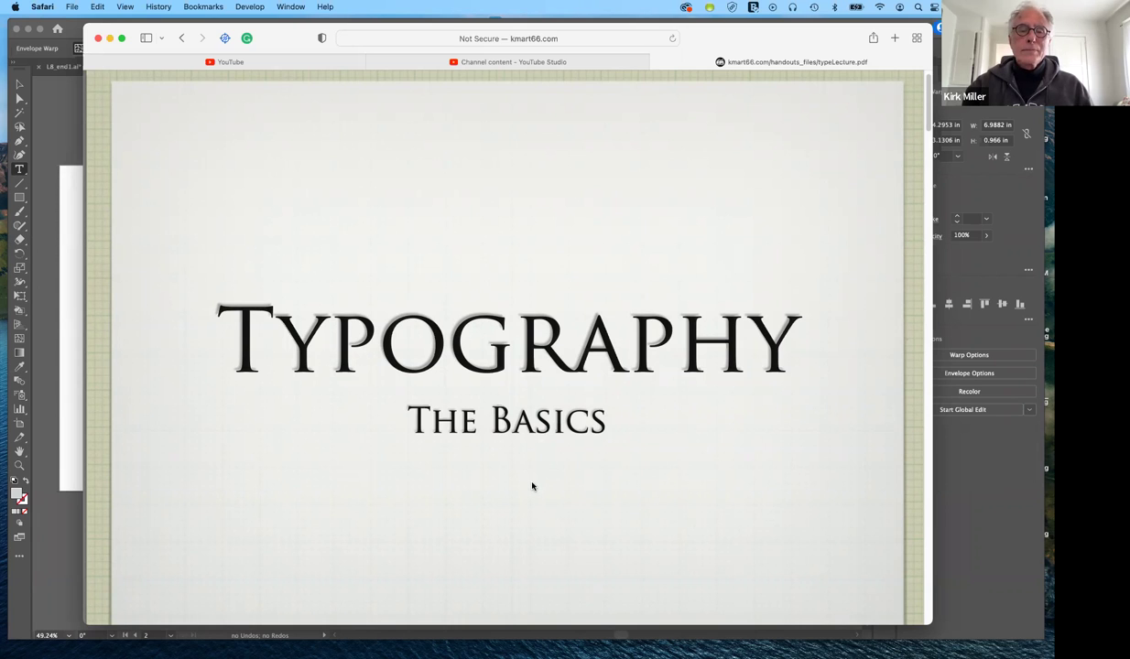
Scroll until the Categories slide listing Serif, Sans Serif, Script, Black Letter and Decorative is fully visible
scroll(532, 486, "down", 10)
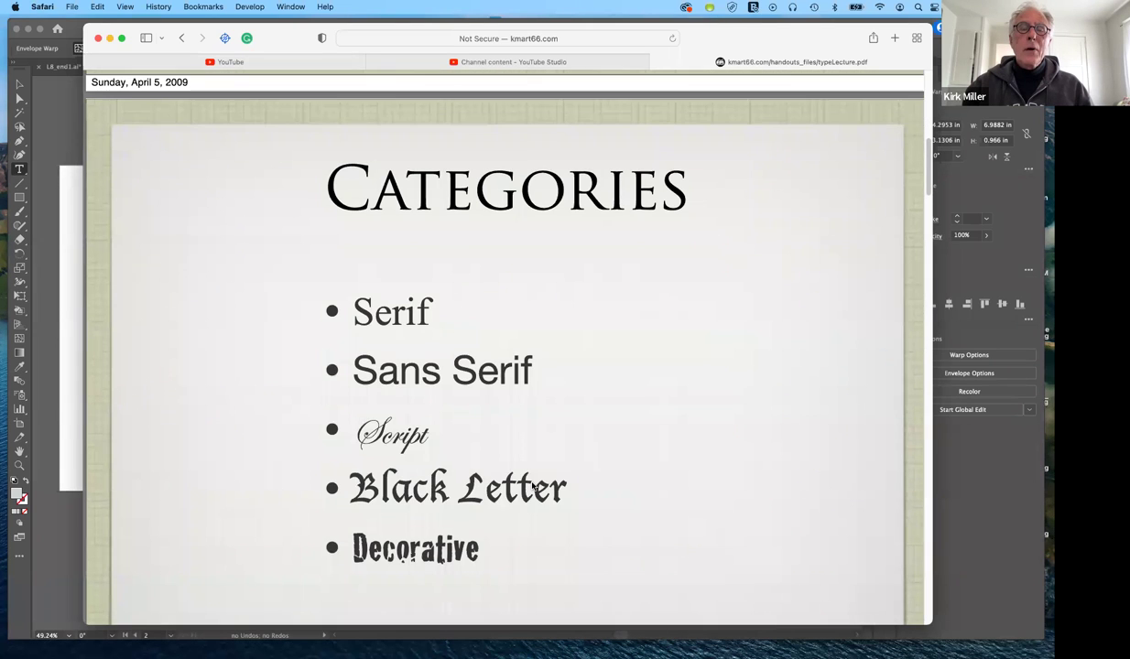
scroll(532, 486, "down", 3)
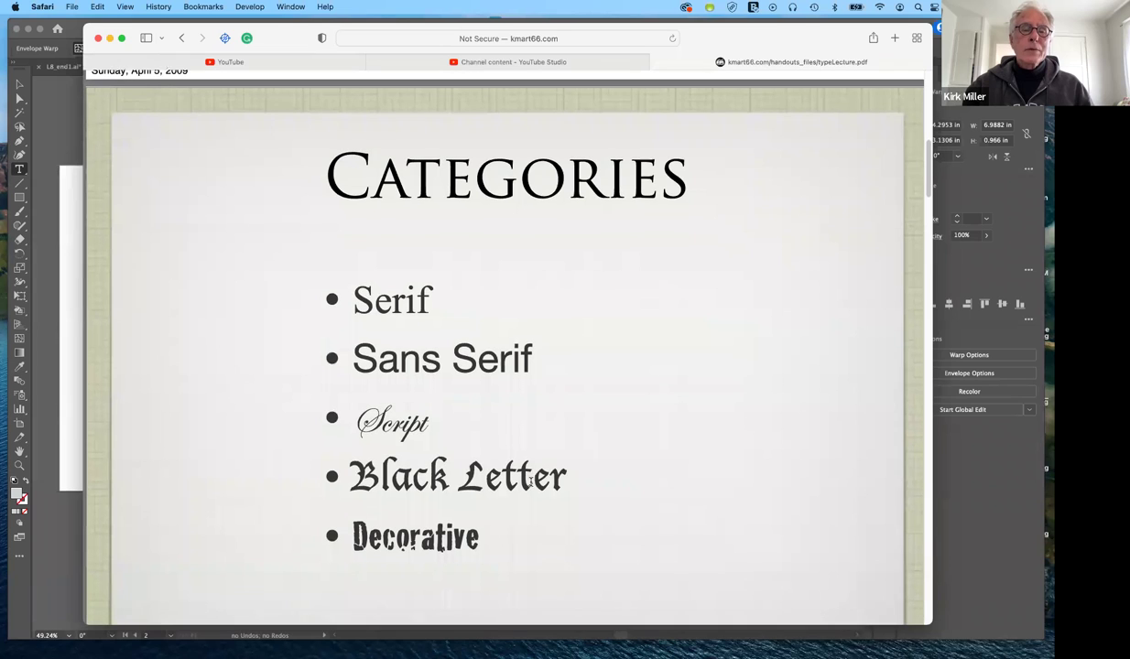
scroll(530, 483, "down", 1)
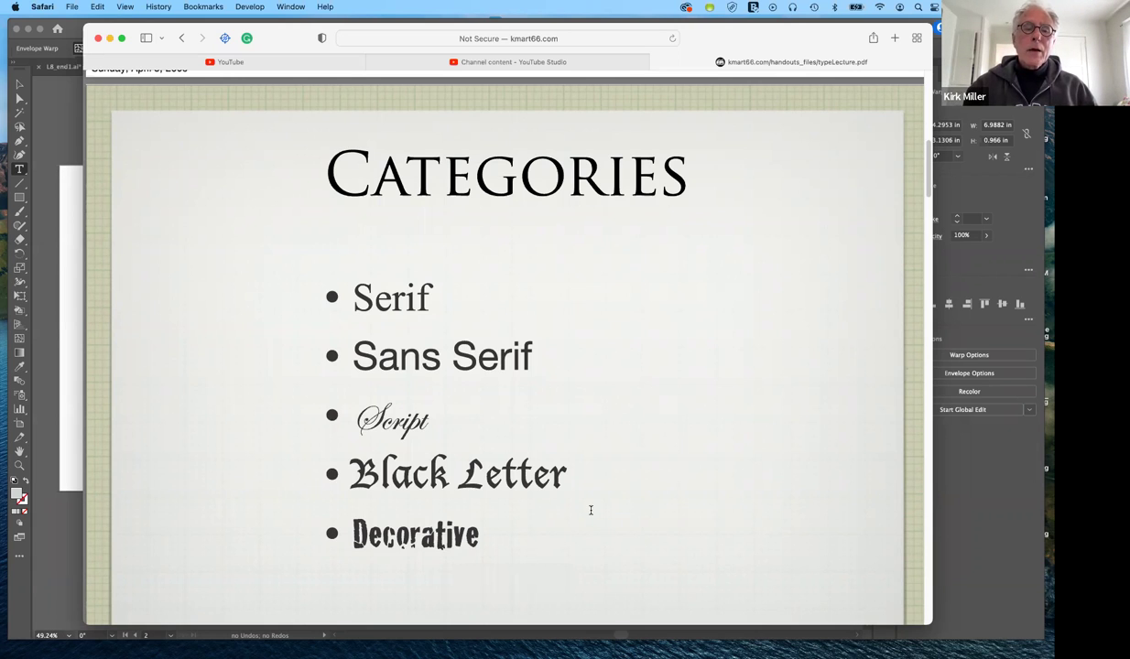
Scroll past Categories to the Family - Face - Font slide charting Helvetica's weights and character set
scroll(591, 510, "down", 2)
scroll(590, 509, "down", 10)
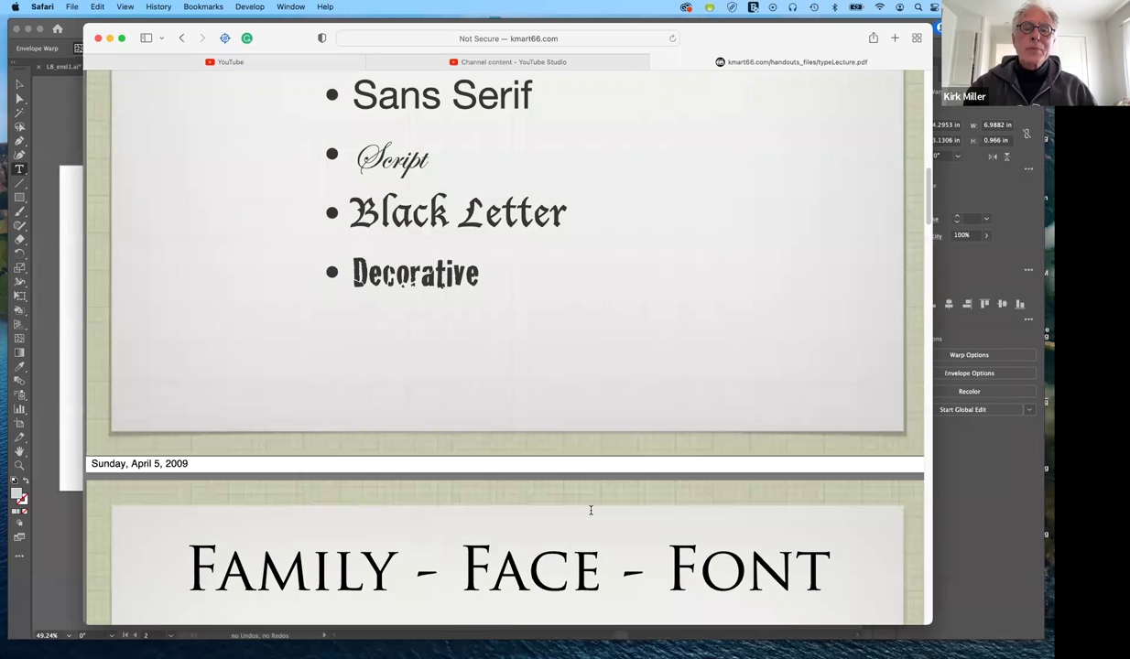
scroll(591, 509, "down", 3)
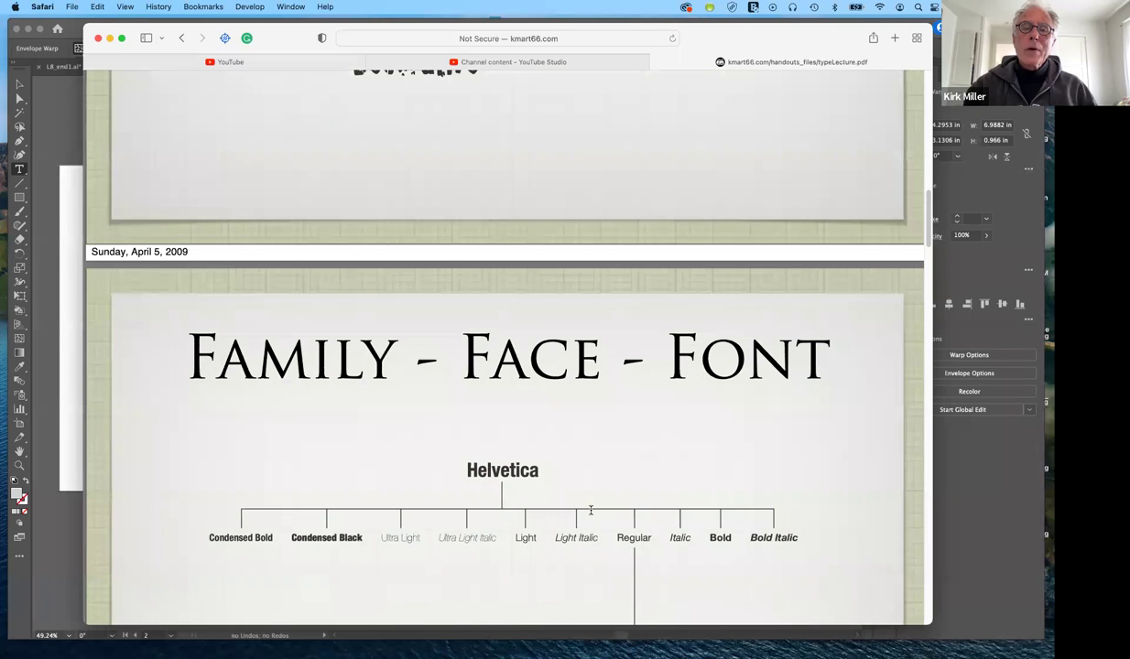
scroll(591, 510, "down", 4)
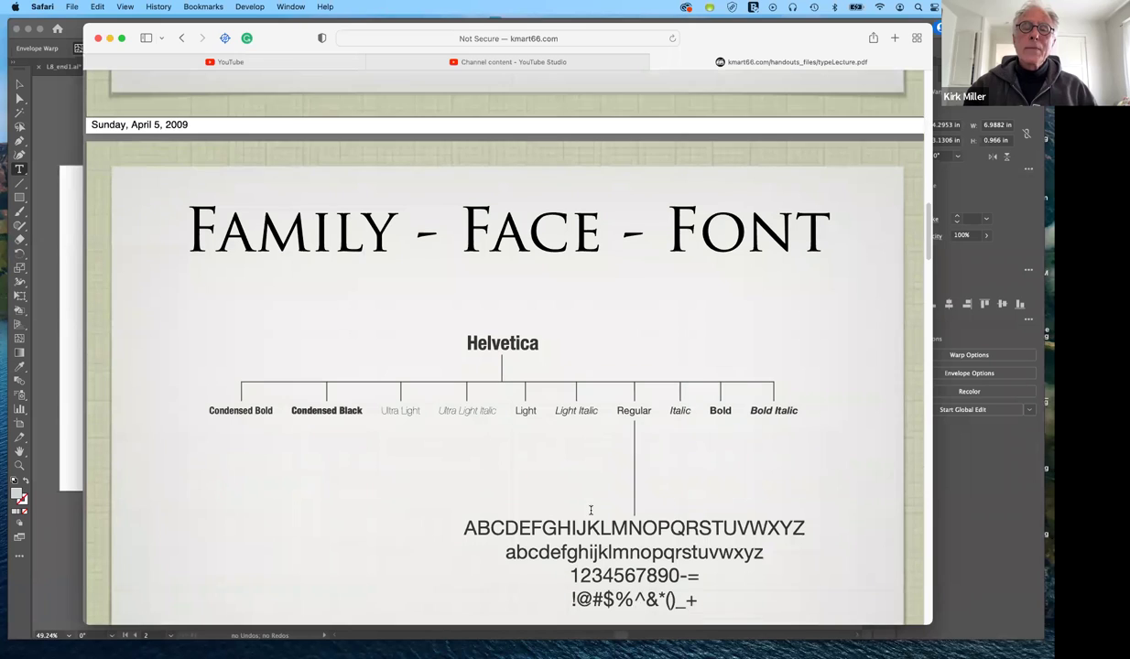
scroll(590, 510, "down", 2)
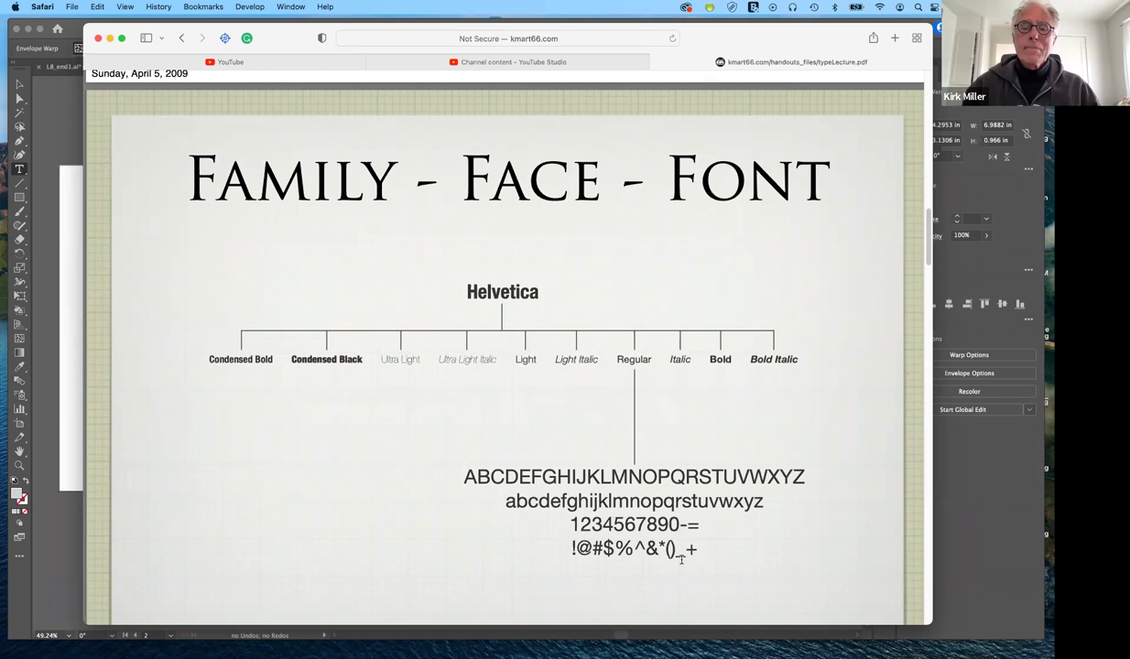
scroll(681, 559, "down", 1)
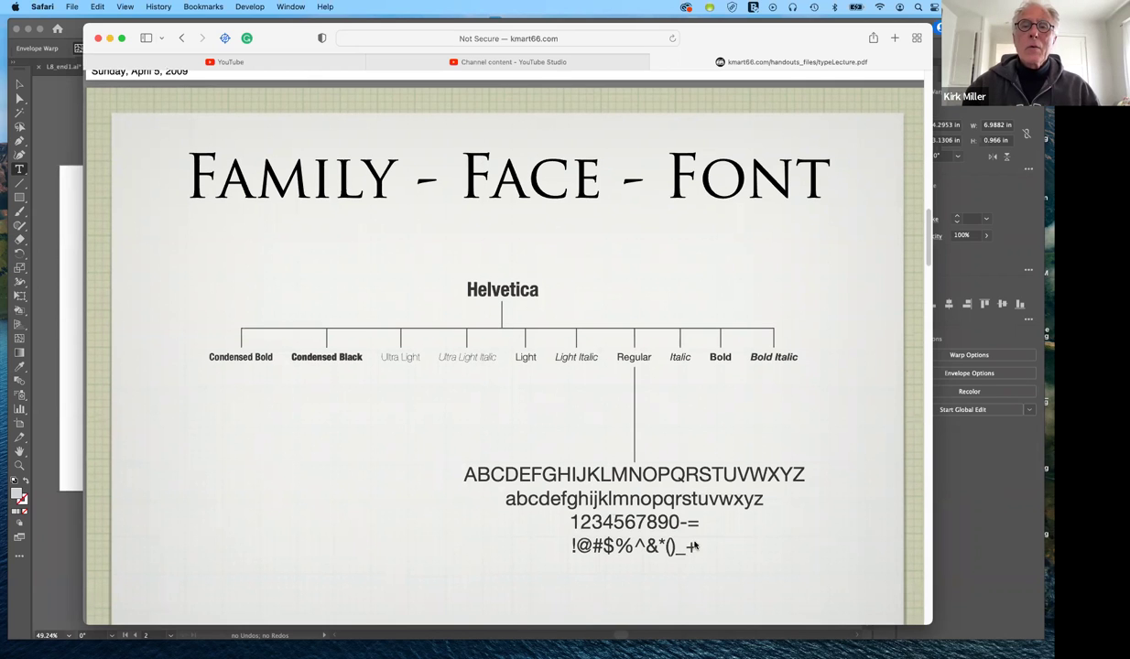
scroll(687, 549, "down", 3)
scroll(745, 243, "up", 1)
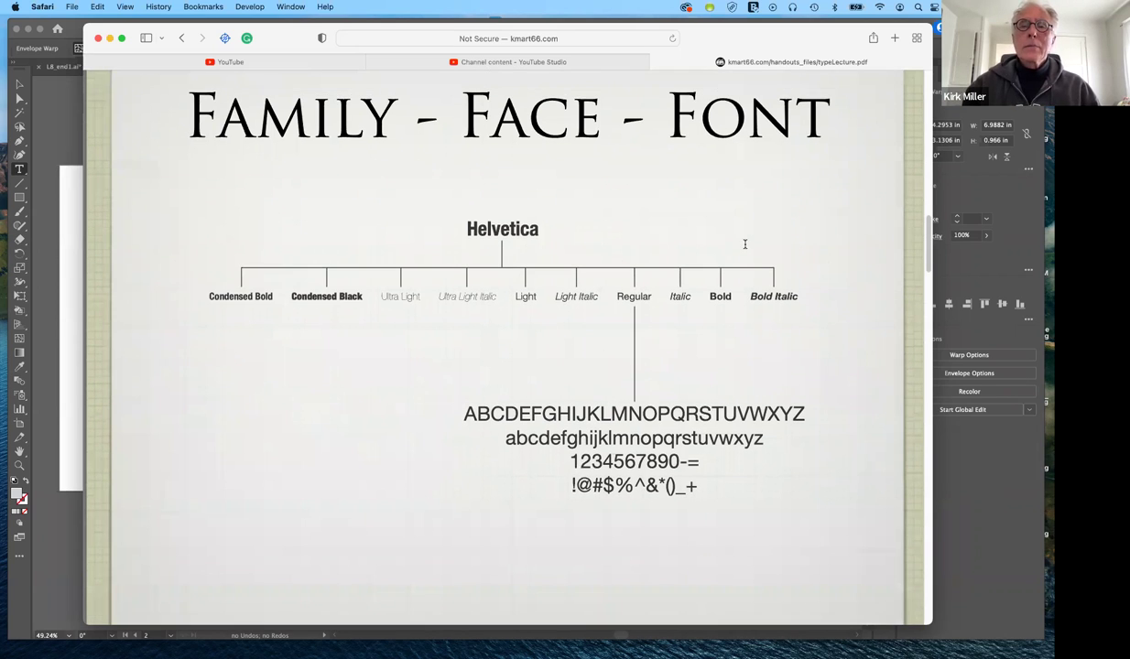
scroll(732, 133, "up", 1)
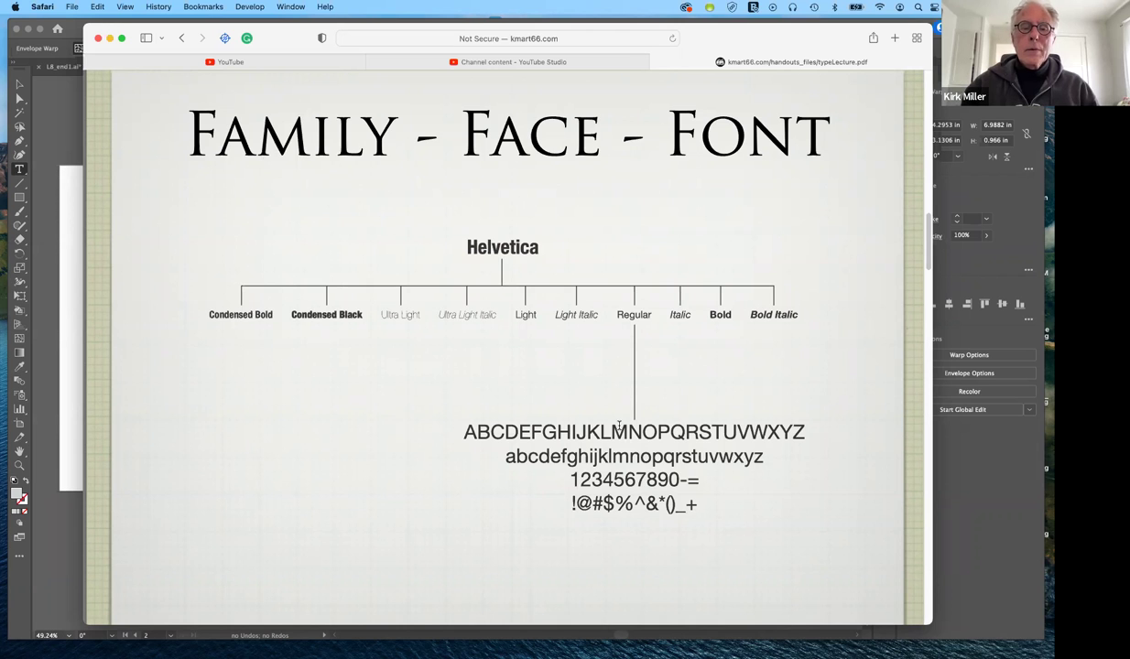
scroll(619, 426, "down", 1)
scroll(619, 425, "down", 10)
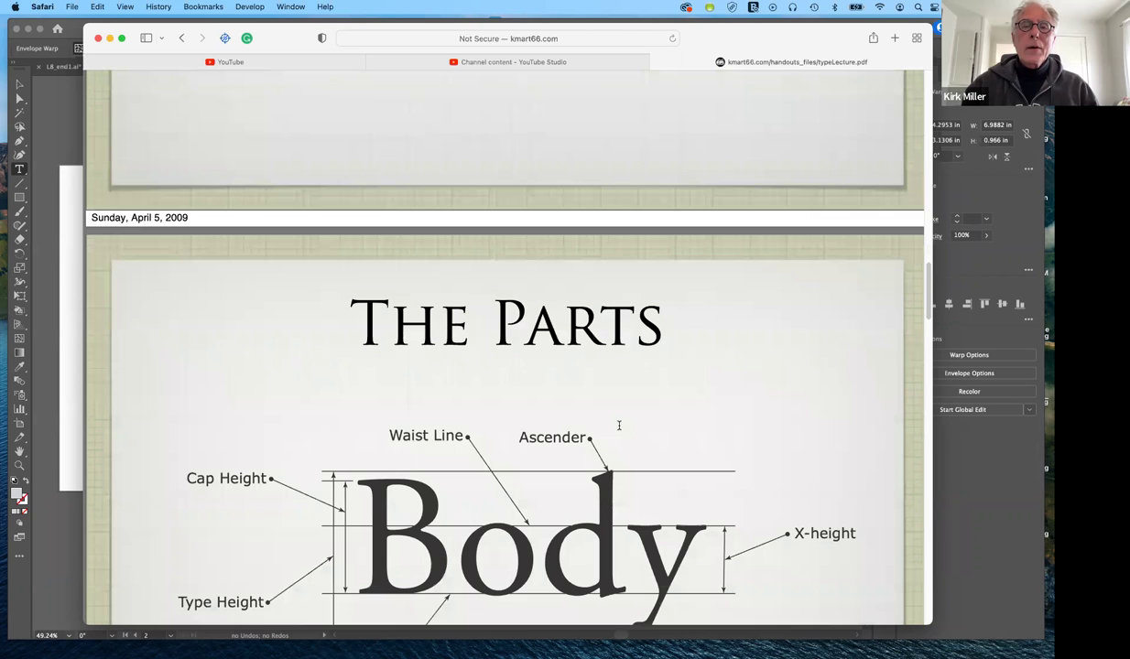
scroll(619, 426, "down", 5)
scroll(614, 430, "up", 2)
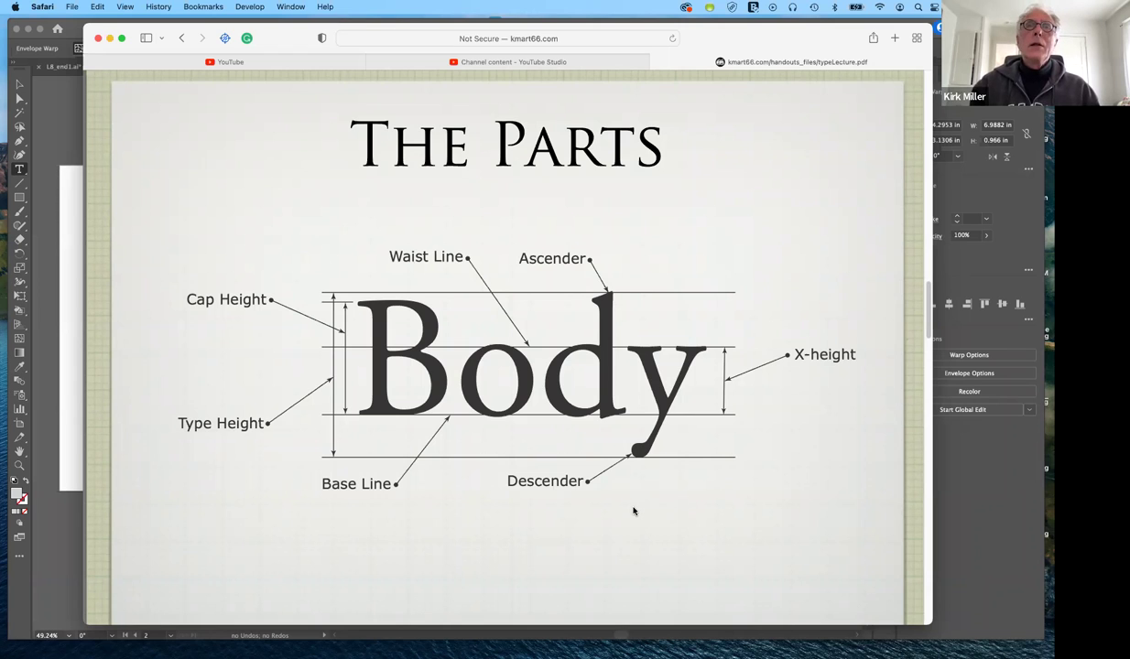
Scroll past The Parts diagram to the Nomenclature slide on points, picas and type size
scroll(632, 511, "down", 1)
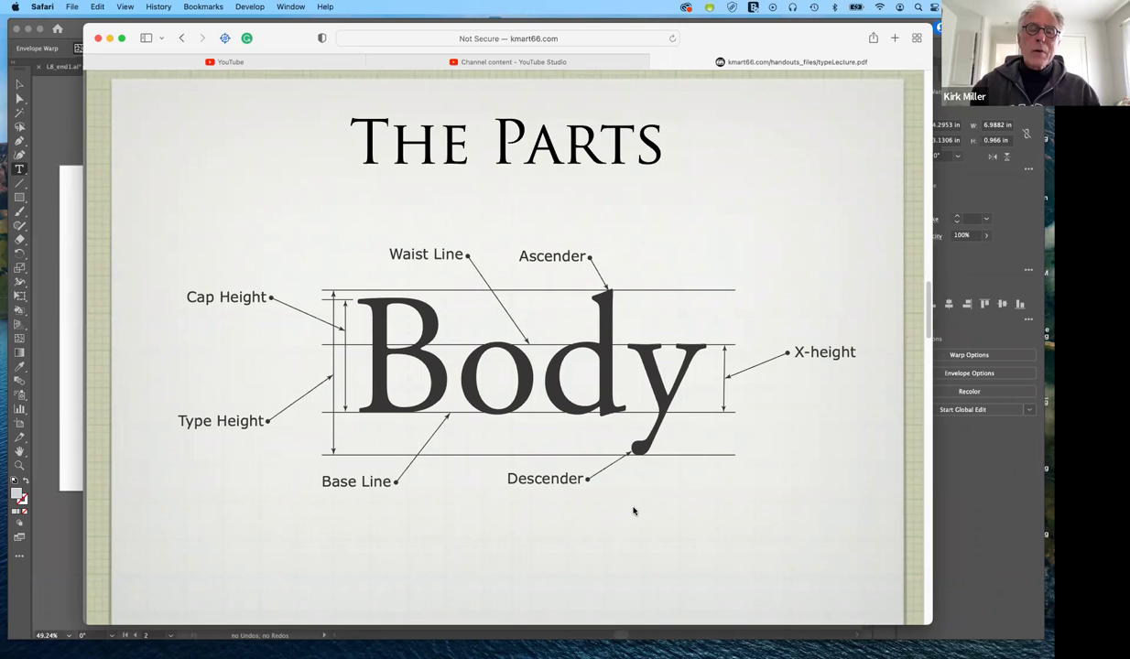
scroll(632, 511, "down", 3)
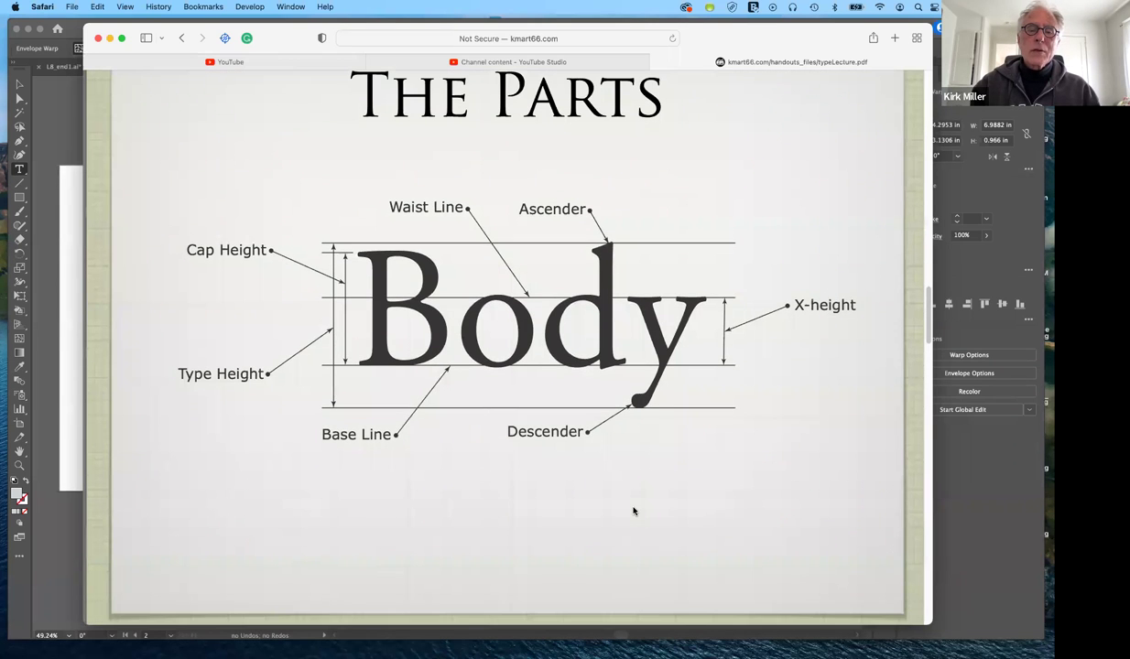
scroll(632, 511, "down", 10)
scroll(633, 511, "down", 8)
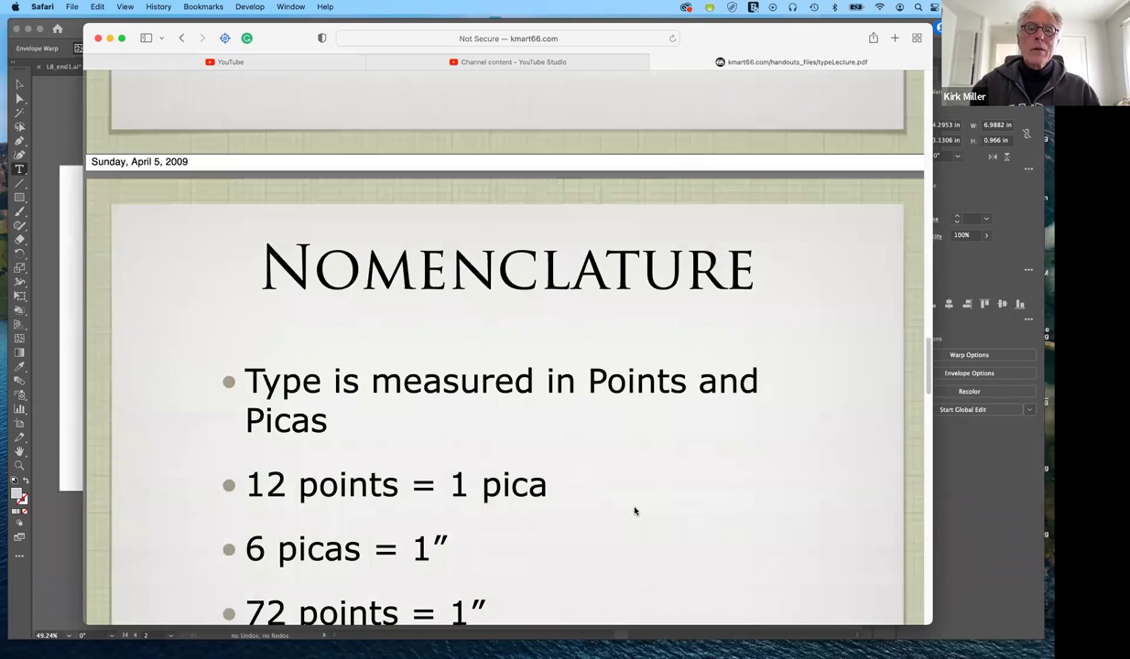
scroll(634, 511, "down", 3)
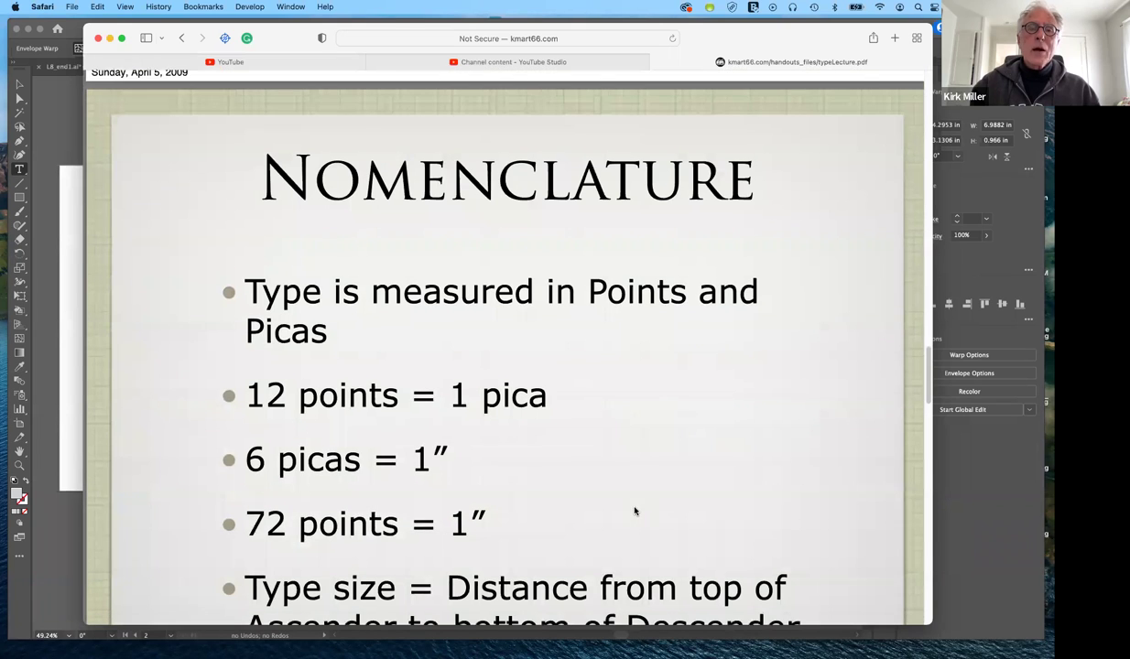
scroll(635, 510, "down", 2)
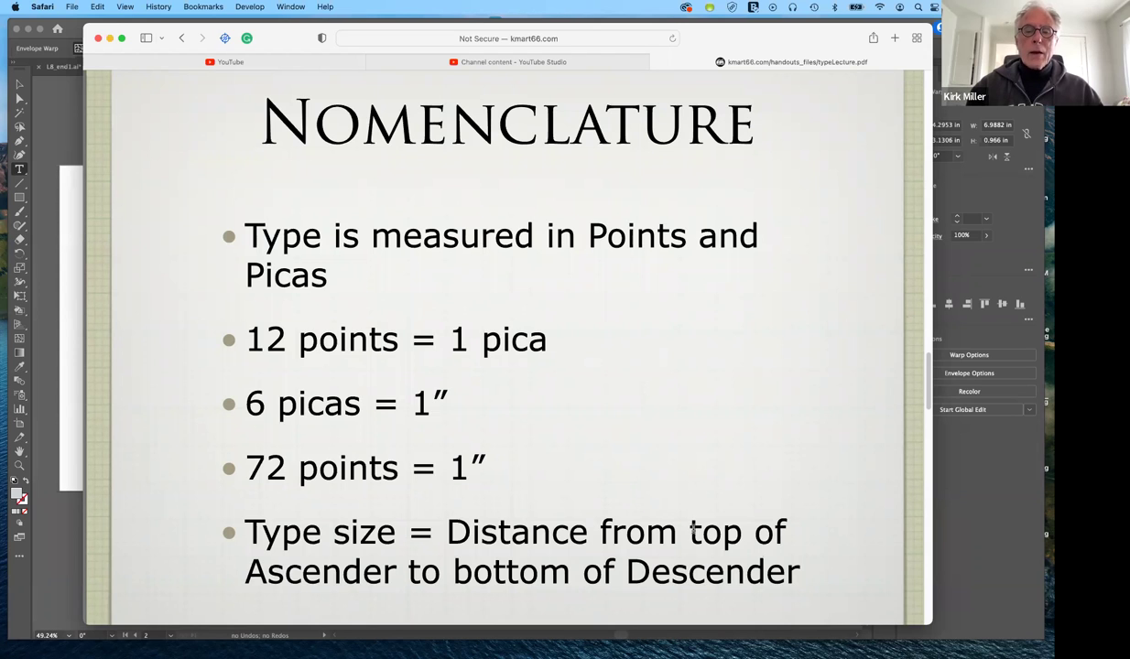
scroll(693, 530, "down", 1)
scroll(693, 530, "down", 3)
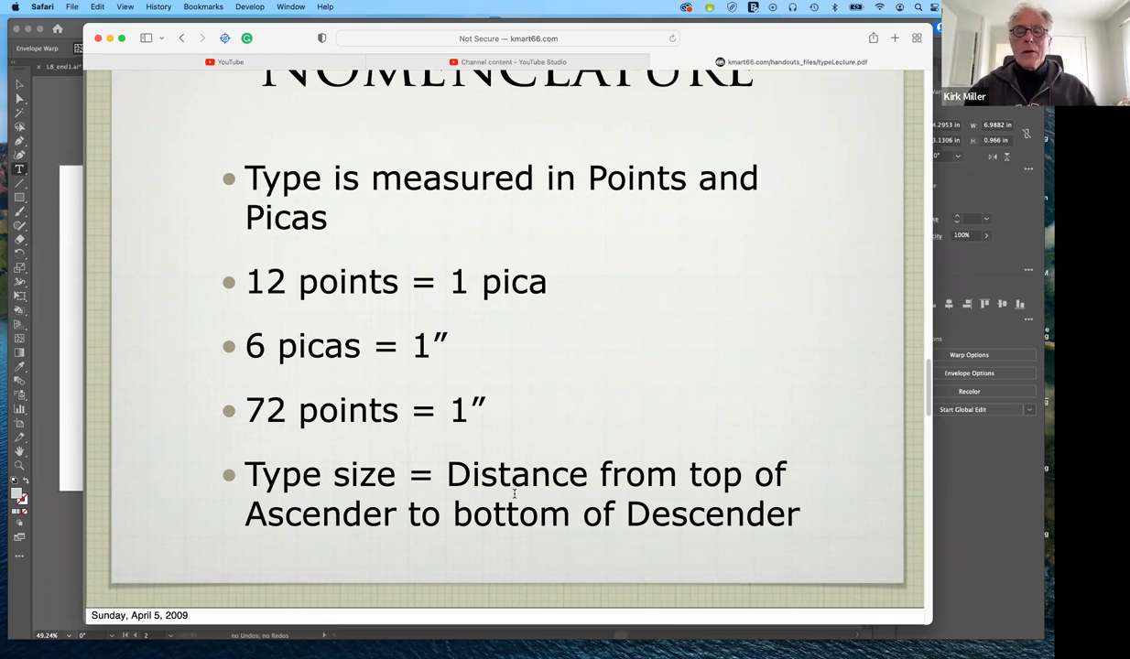
scroll(514, 493, "down", 1)
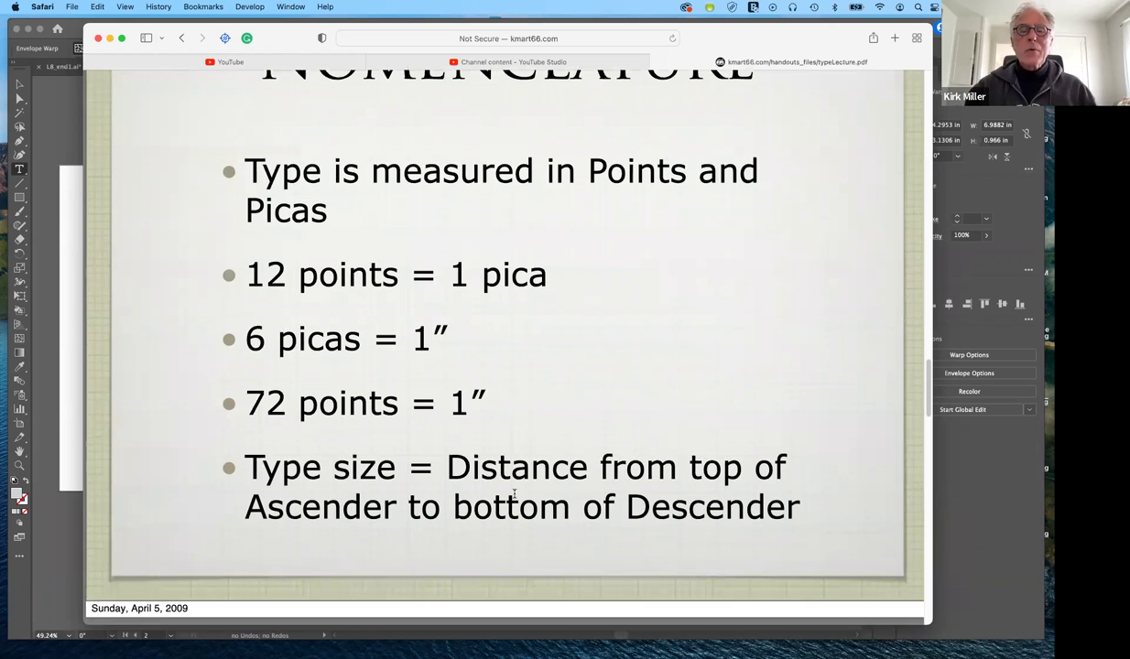
scroll(514, 493, "down", 3)
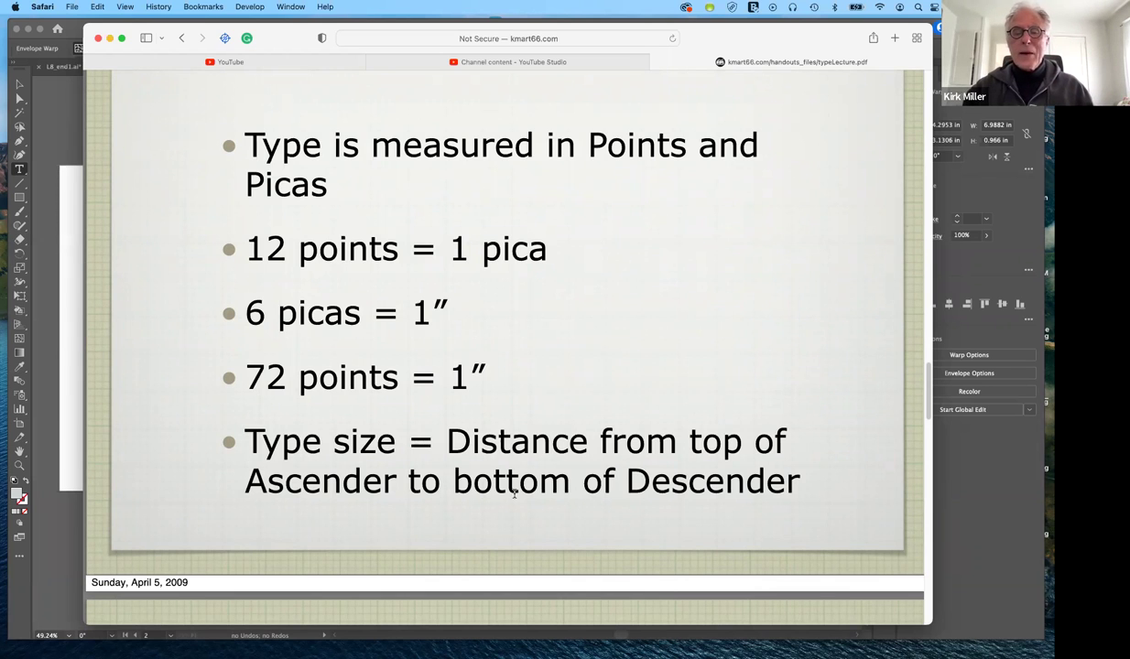
Scroll to the second Nomenclature slide defining upper and lower case, kerning, tracking and leading
scroll(514, 493, "down", 5)
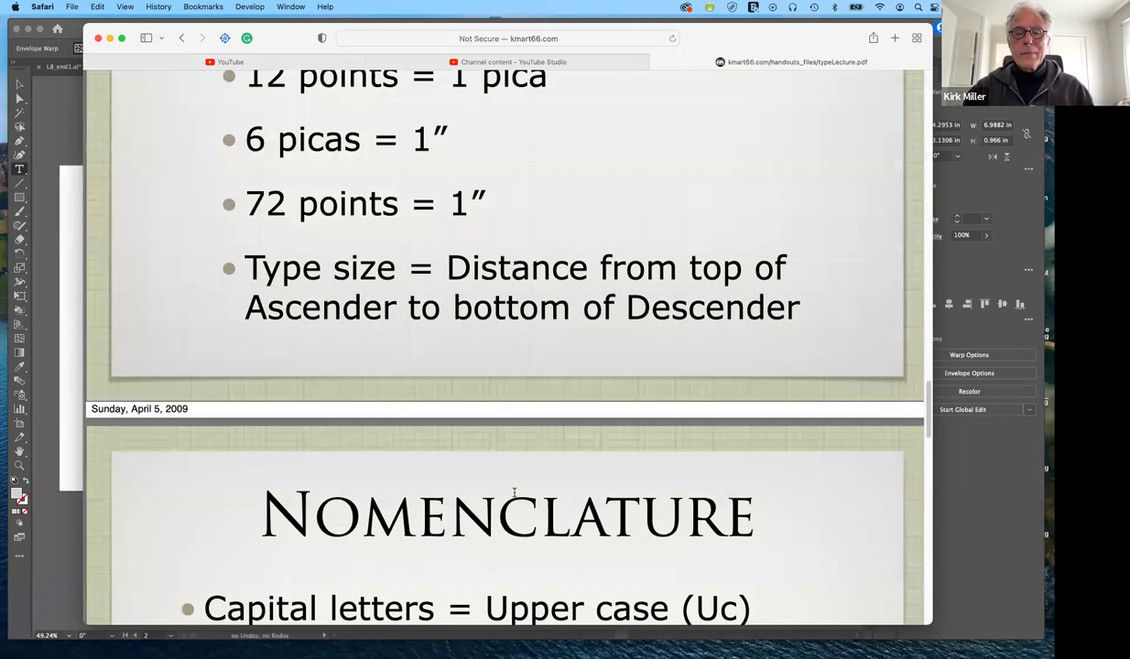
scroll(514, 494, "down", 1)
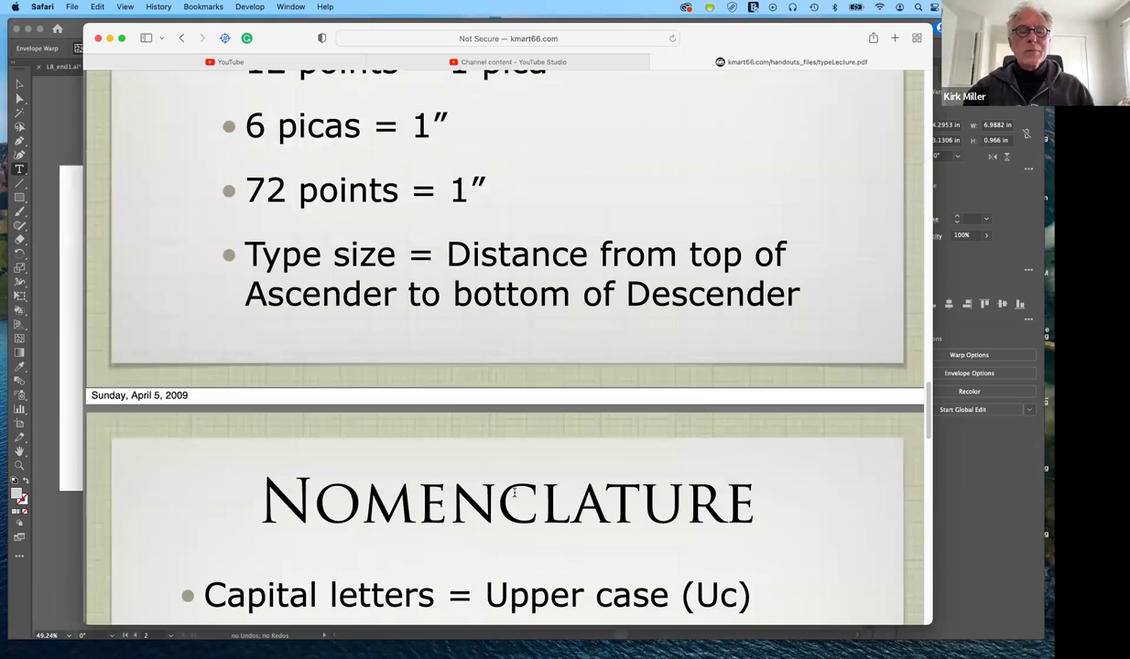
scroll(515, 493, "down", 12)
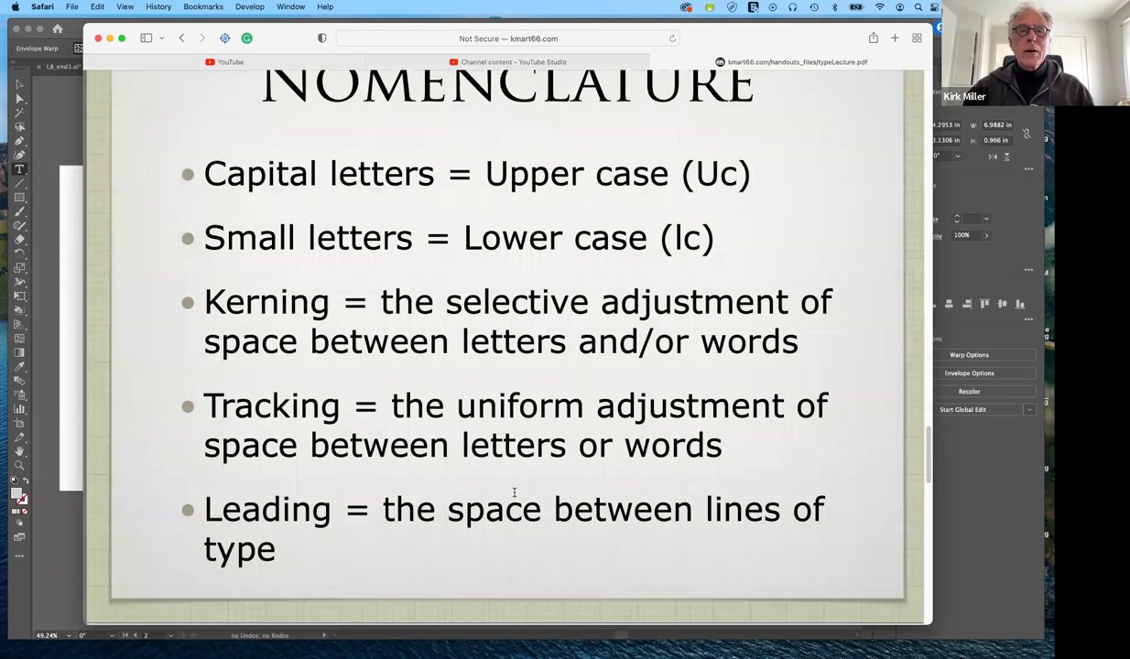
scroll(514, 494, "up", 1)
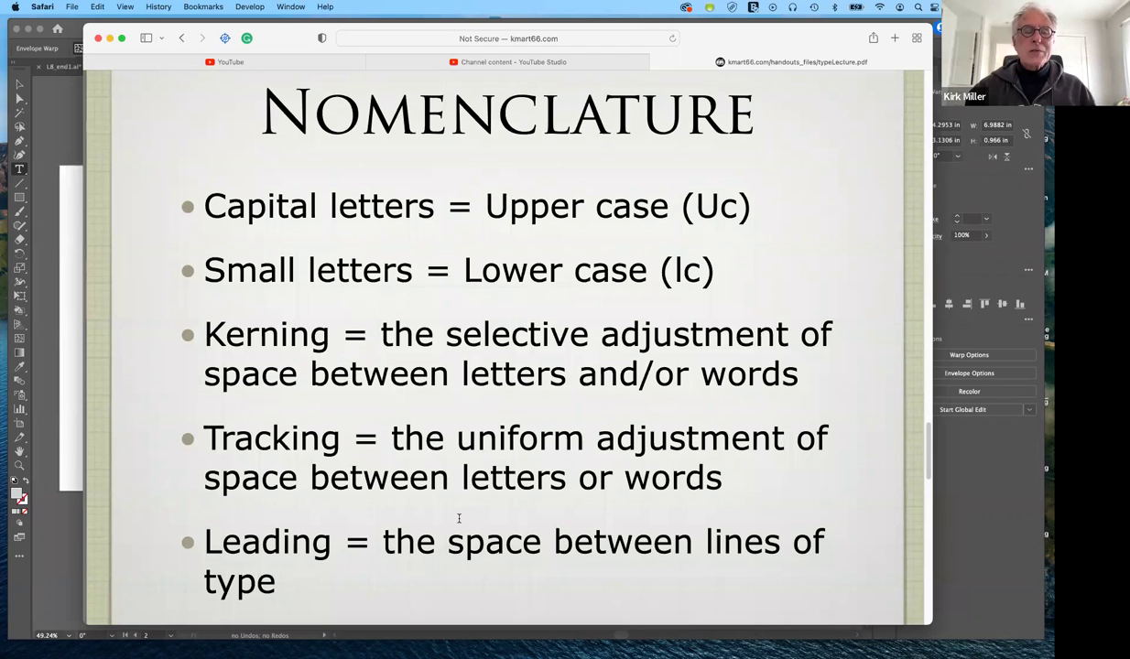
scroll(352, 475, "down", 2)
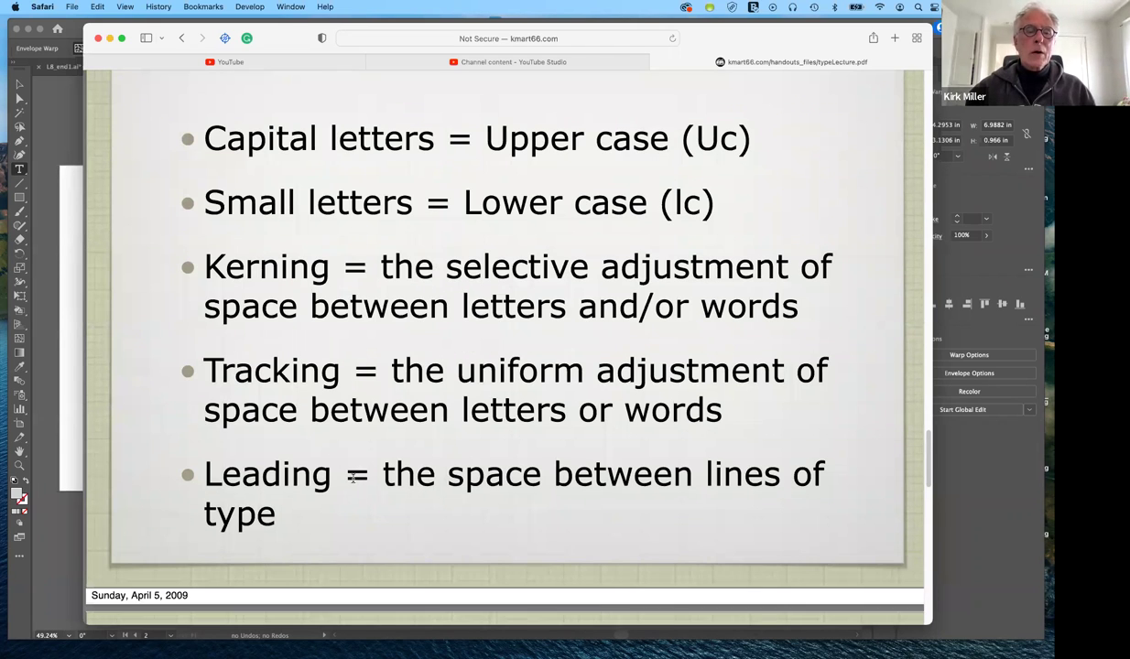
scroll(351, 475, "up", 1)
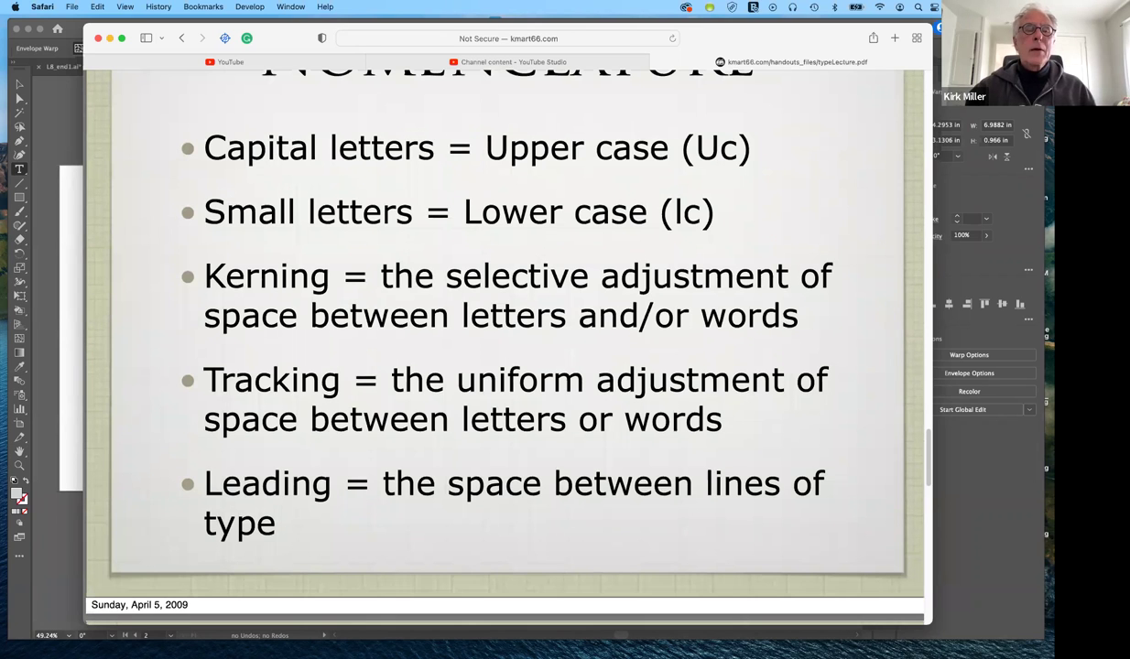
scroll(287, 170, "up", 1)
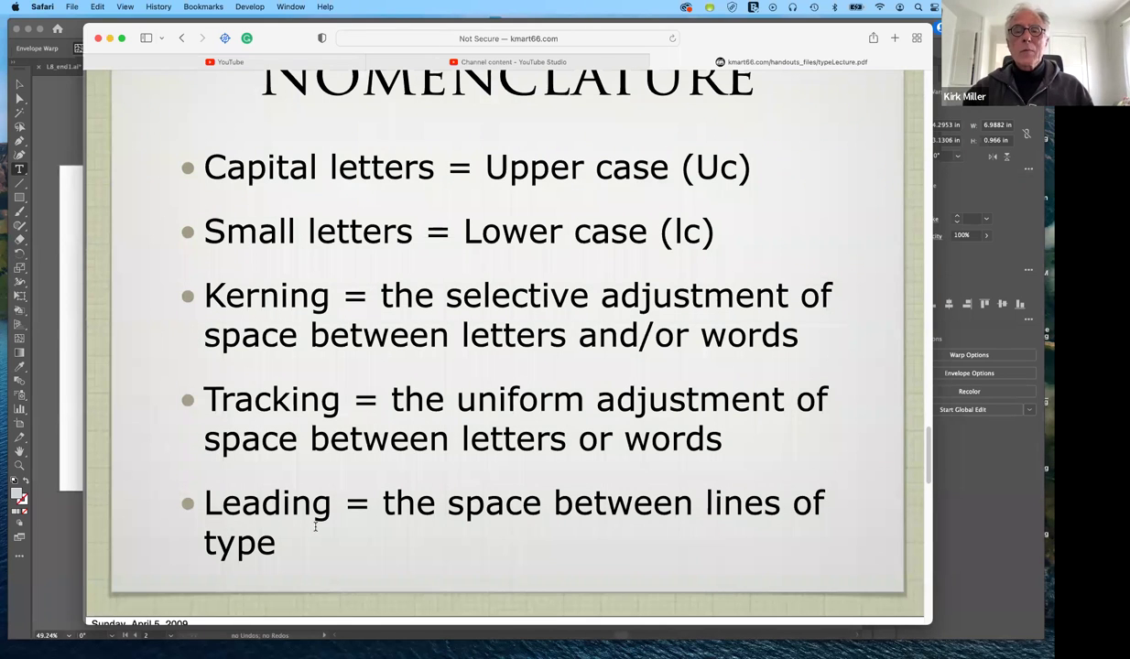
scroll(315, 525, "up", 1)
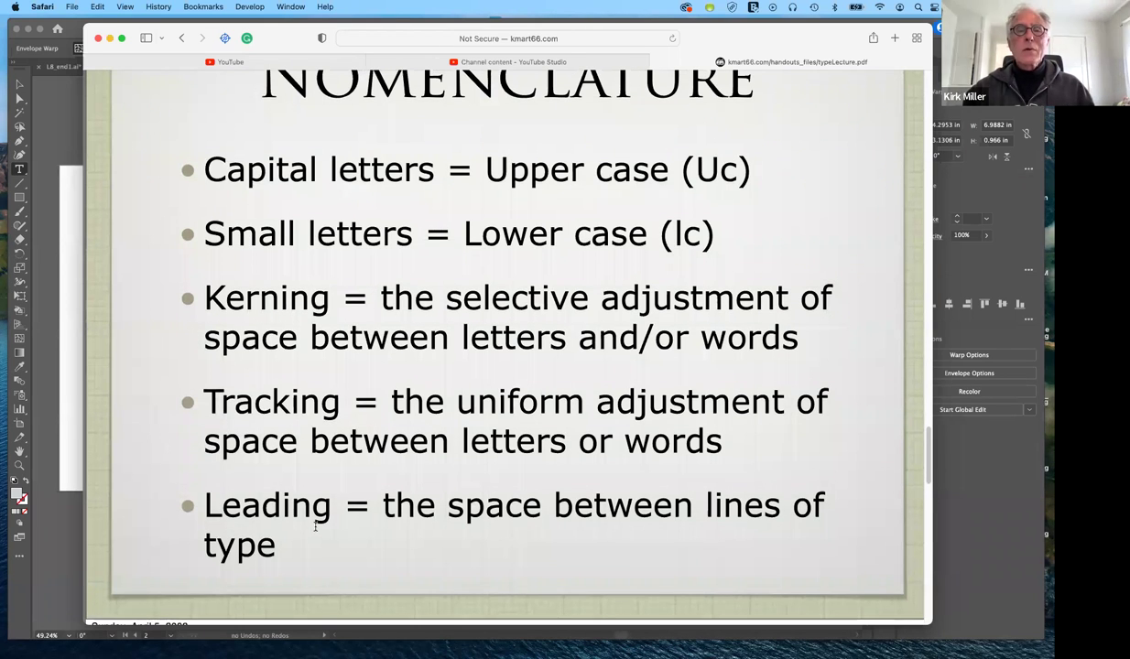
scroll(315, 524, "up", 1)
scroll(315, 525, "up", 2)
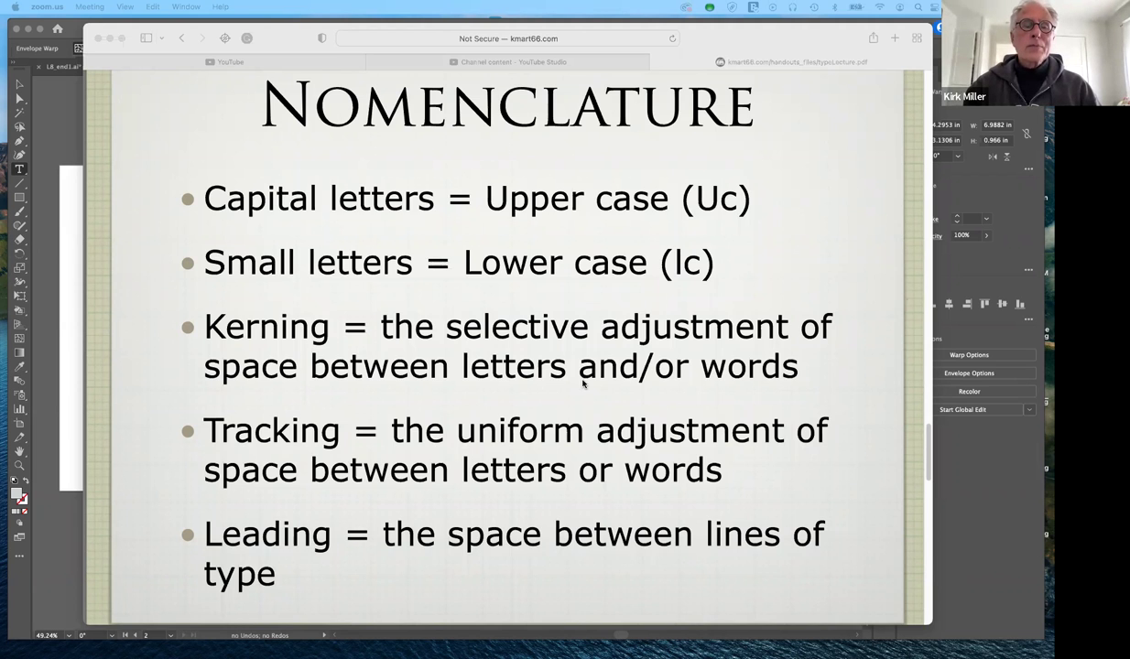
Scroll to the Heads-SubHeads-Copy slide with the labelled sample newspaper page
scroll(583, 385, "down", 3)
scroll(583, 385, "down", 10)
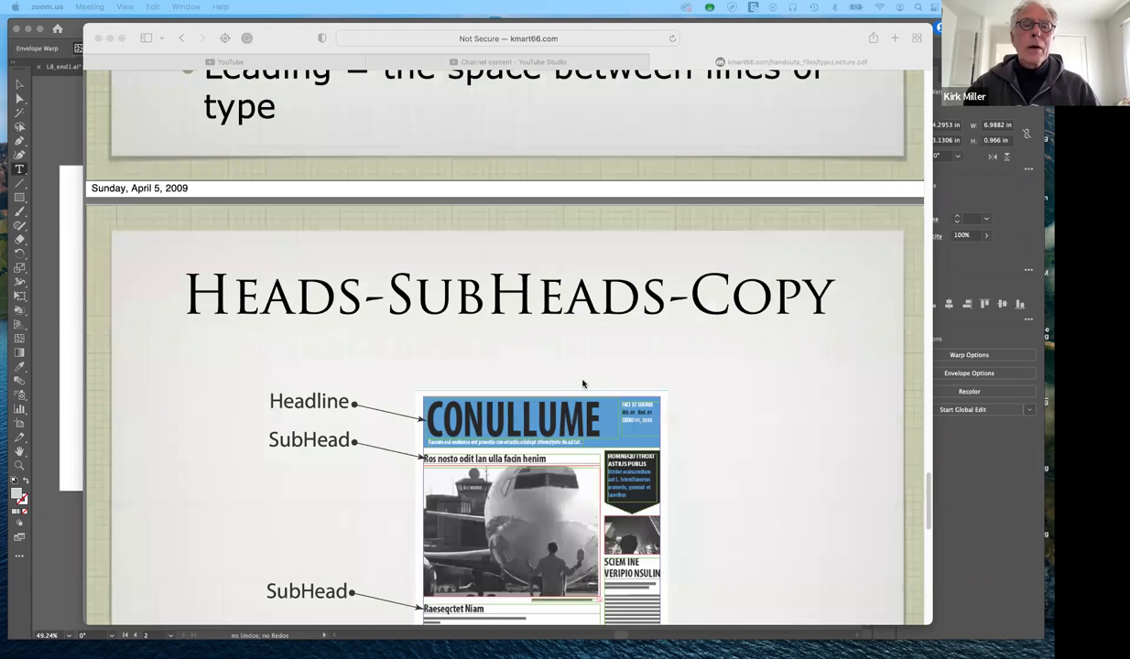
scroll(582, 385, "down", 2)
scroll(584, 381, "down", 2)
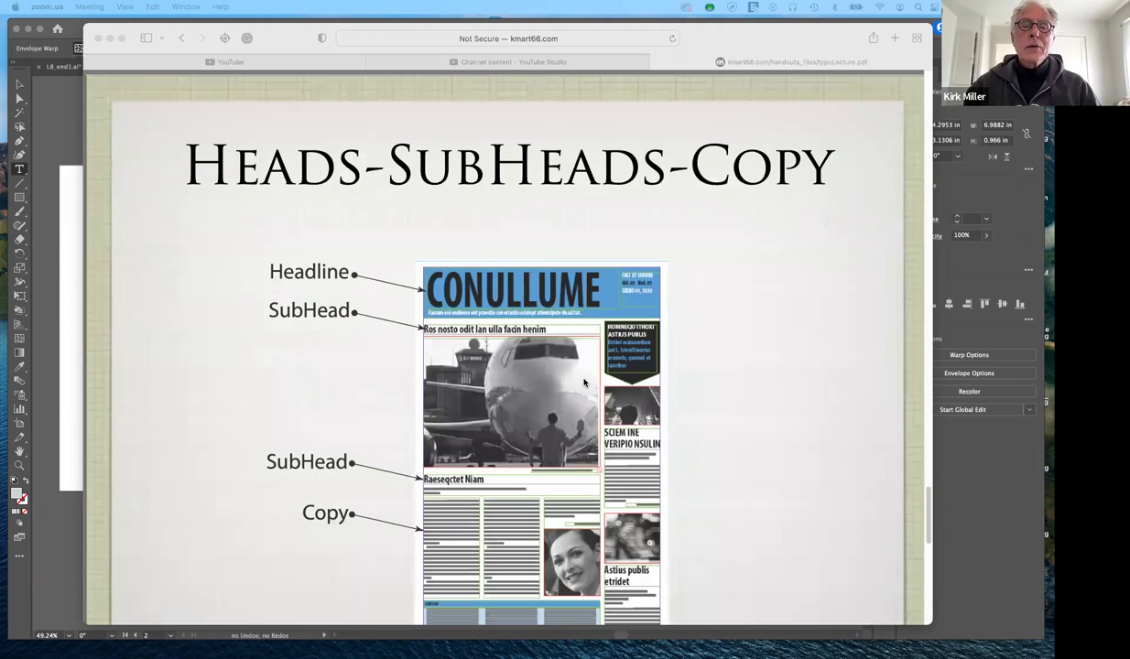
scroll(479, 308, "down", 2)
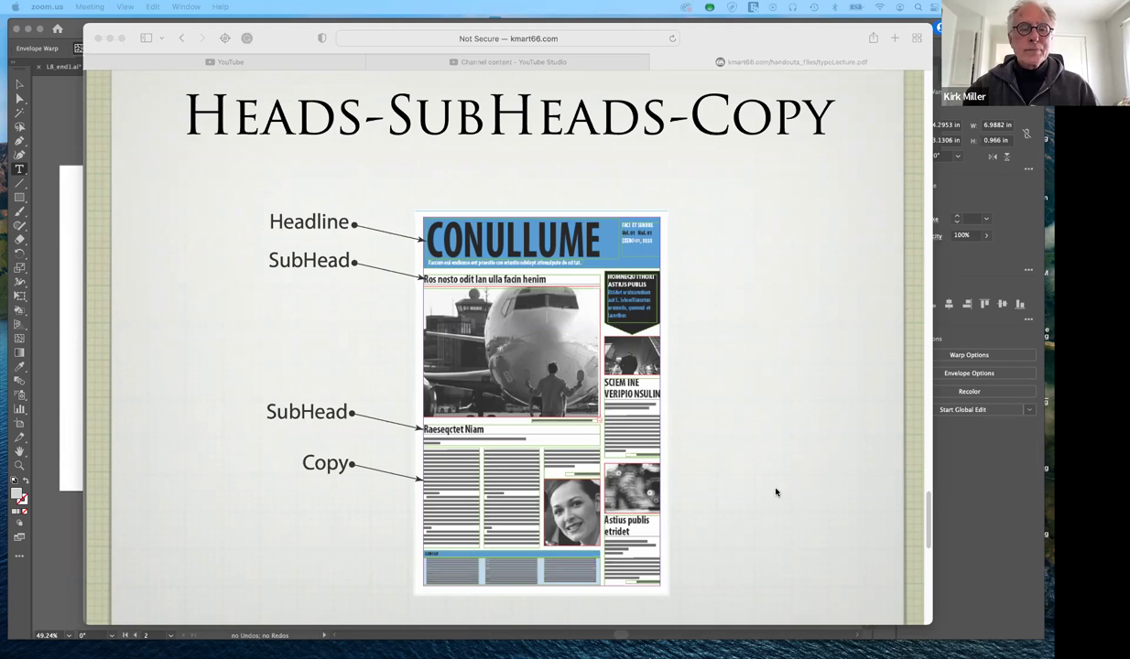
Advance to the copy, subhead and headline size ranges slide, view its bottom, then hide Safari
key("super+w")
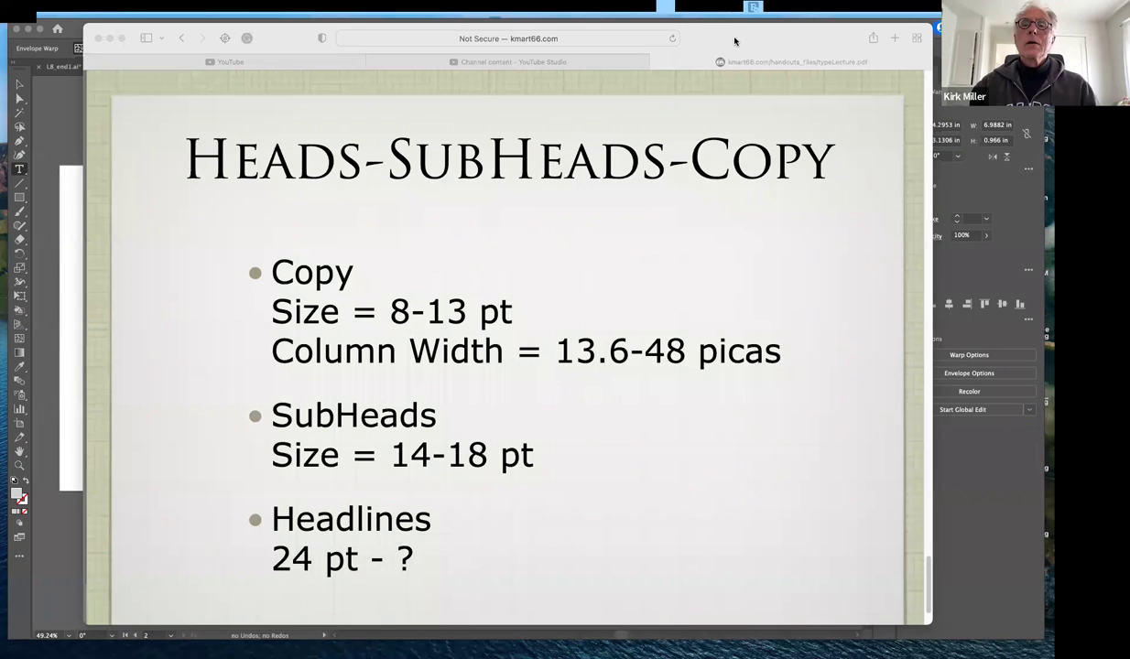
key("Down")
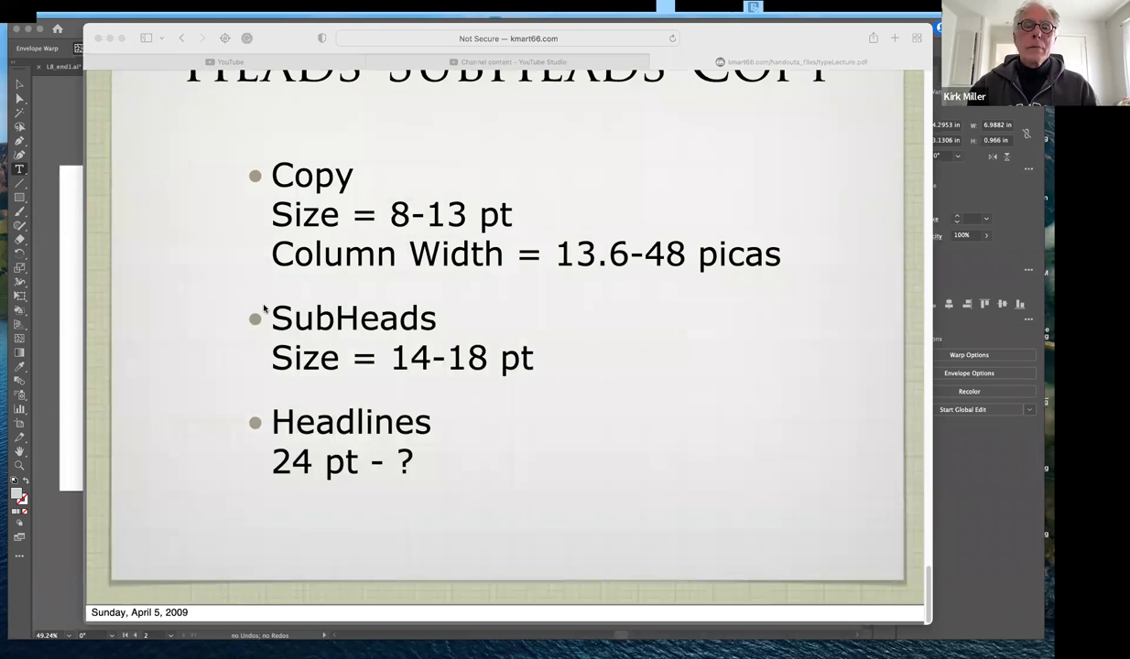
key("super+w")
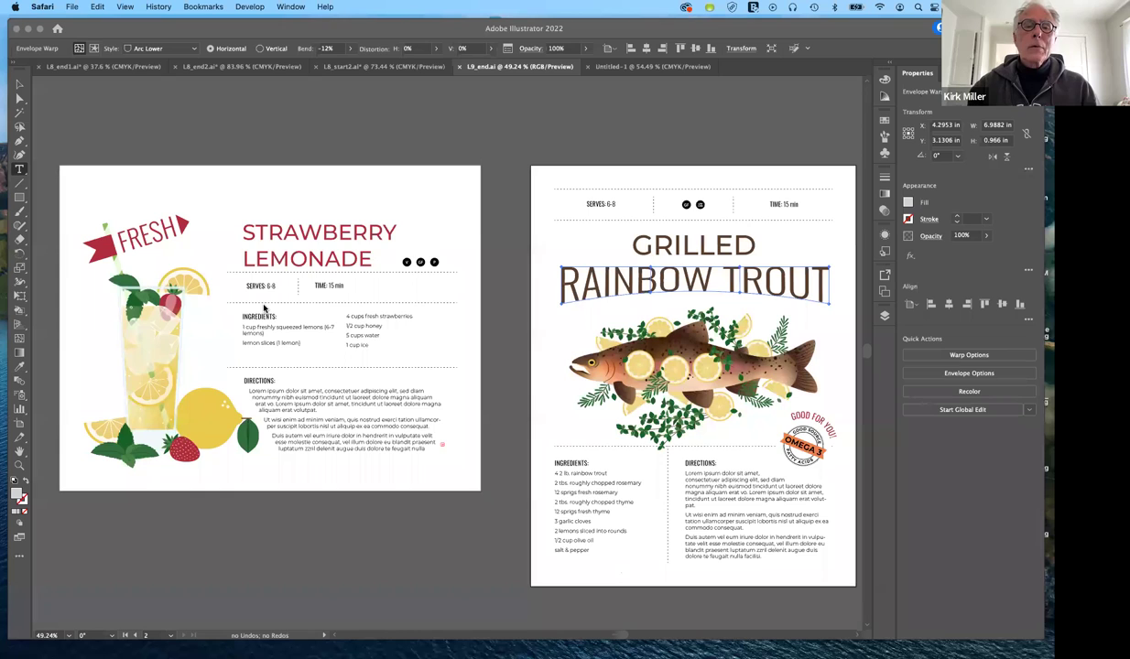
Activate Illustrator, switch to the blank Untitled-1 document and select the Type tool
left_click(587, 465)
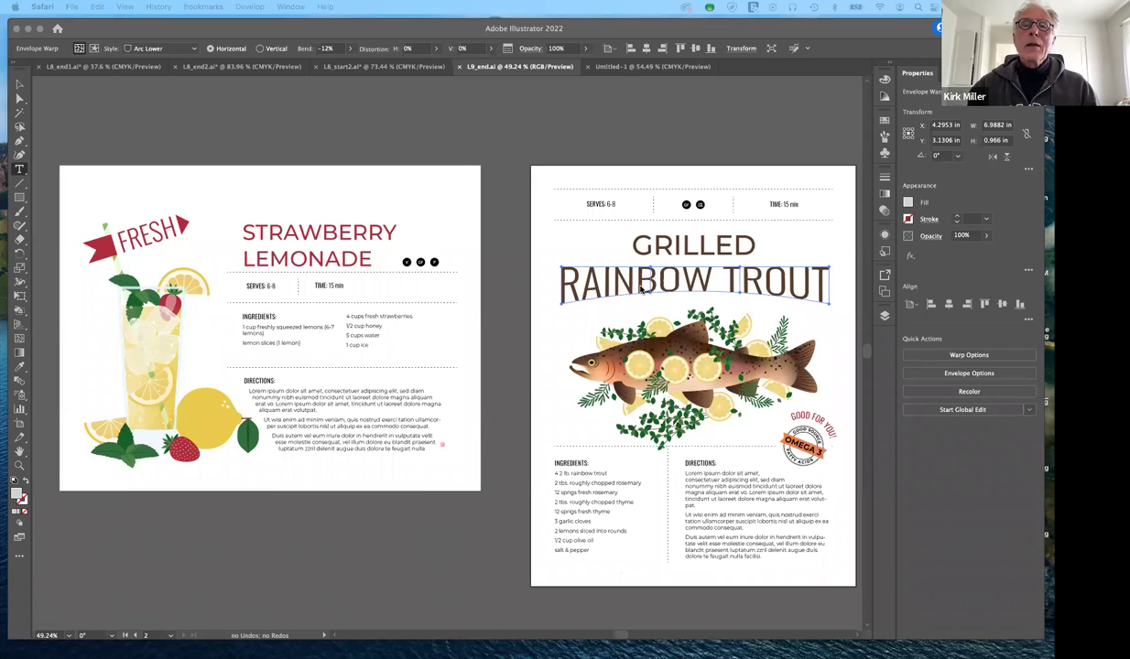
left_click(648, 68)
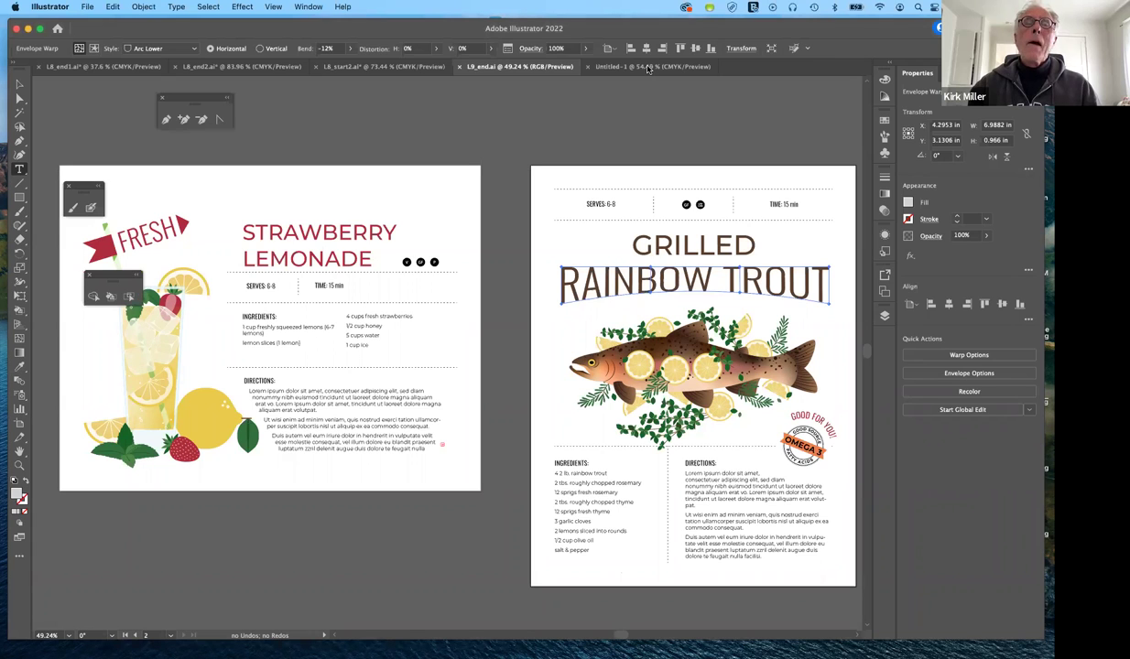
left_click(647, 69)
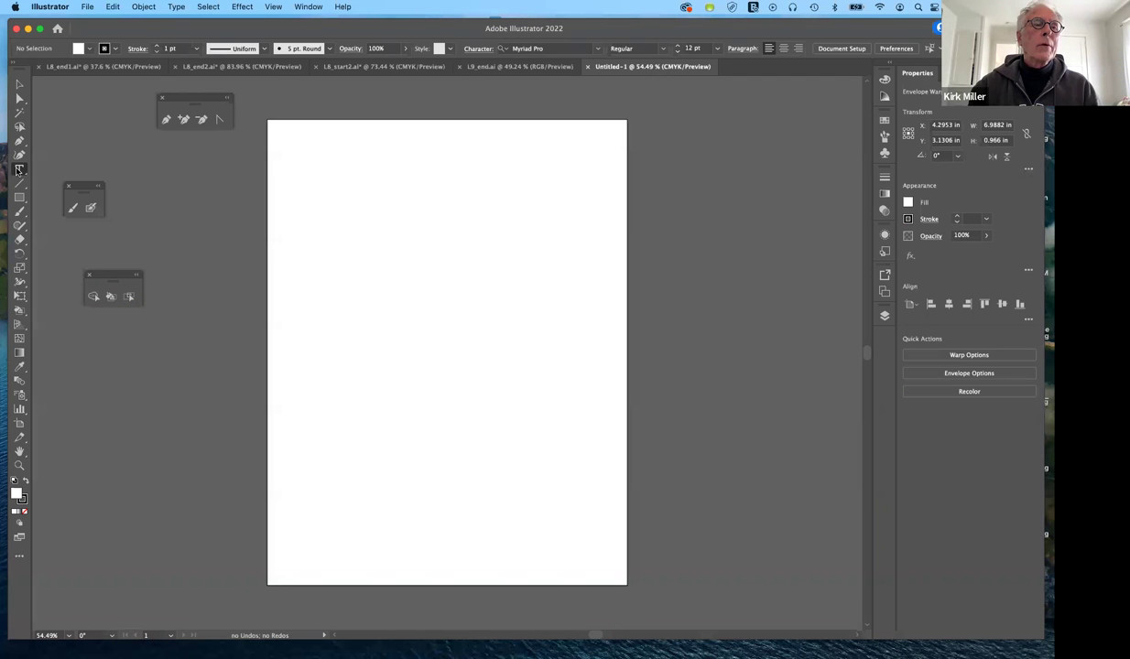
left_click(18, 171)
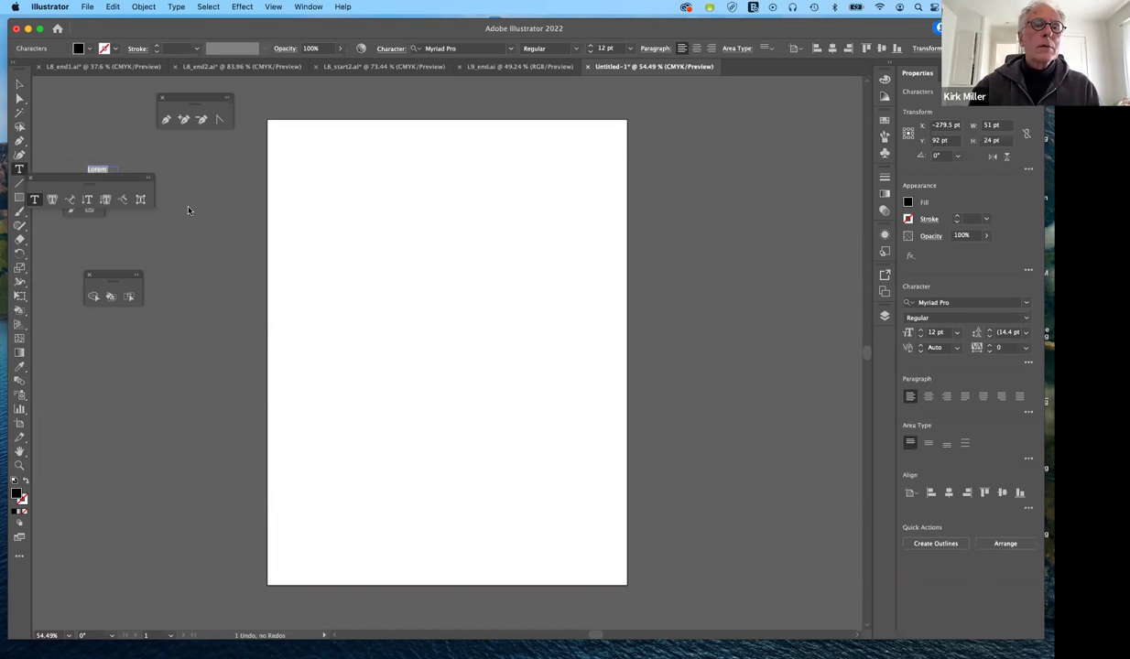
Float the type tool variations as their own panel and move it up-right, clear of the Lorem ipsum text
left_click_drag(100, 189, 169, 186)
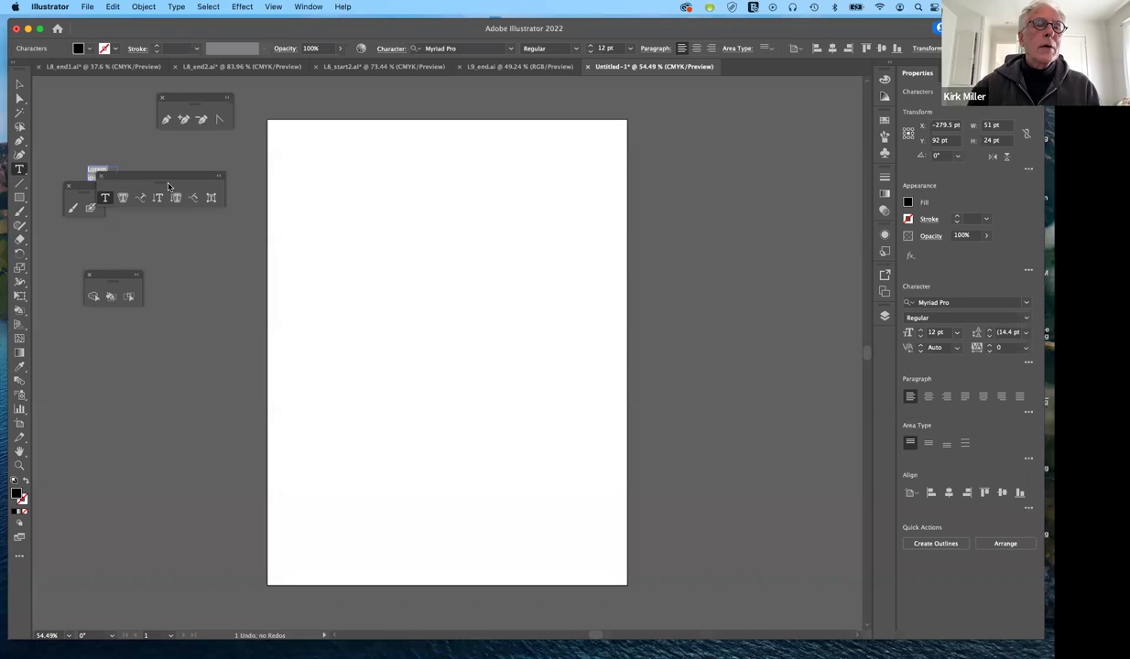
left_click_drag(125, 176, 208, 160)
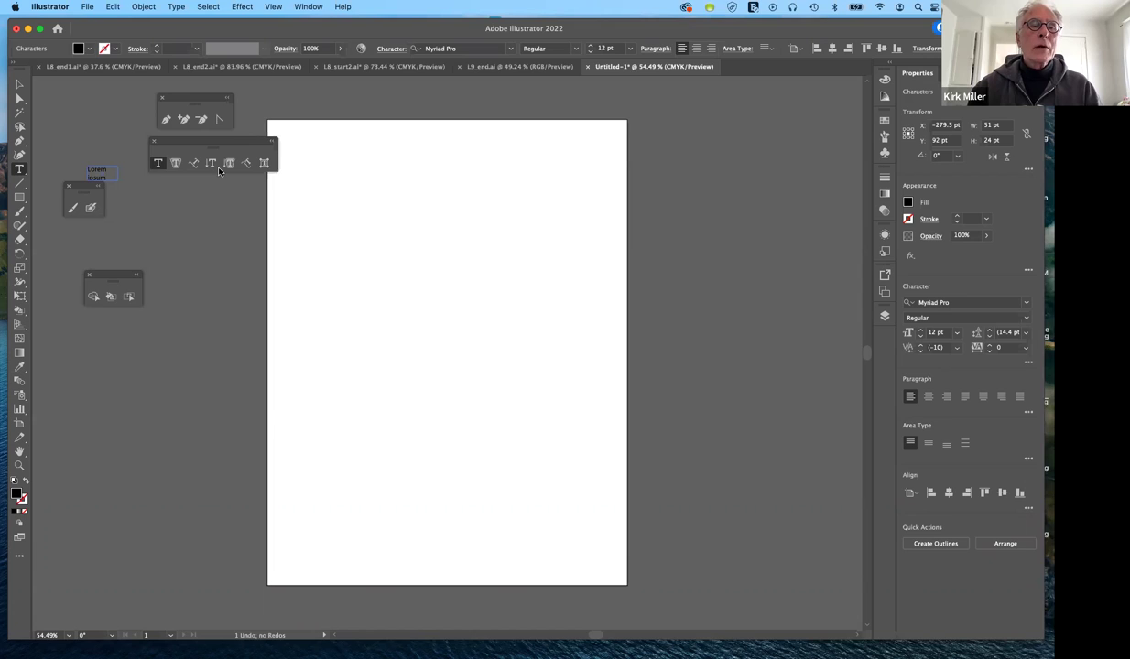
Cycle Illustrator's screen mode with F to hide the floating tool panels around Untitled-1
key("f")
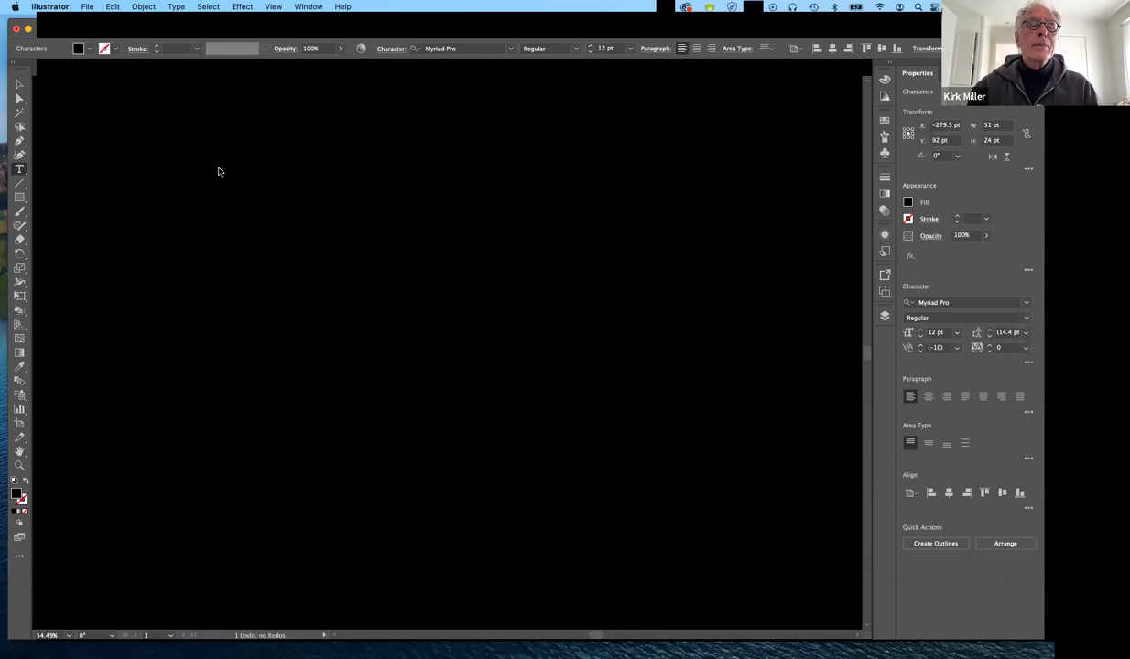